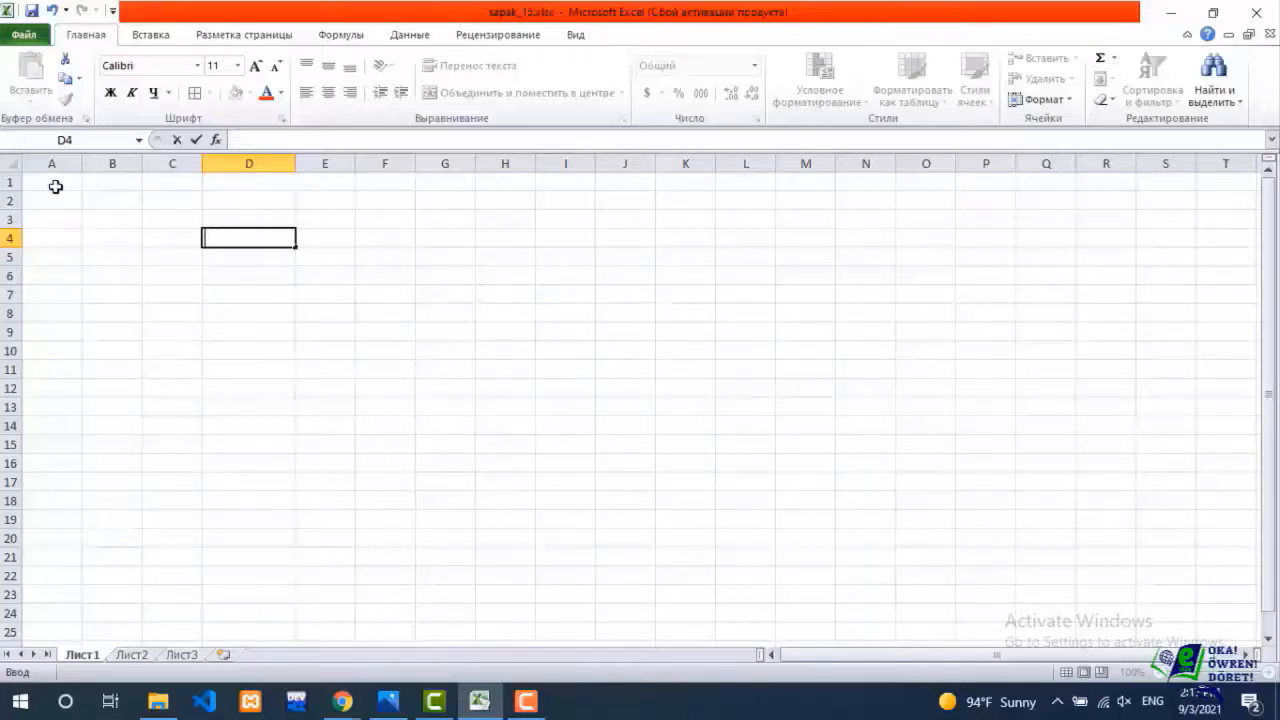
Merge and centre cells A1:J3 with the title "Test", and enter the header "T/b" in A4.
drag(68, 185, 615, 214)
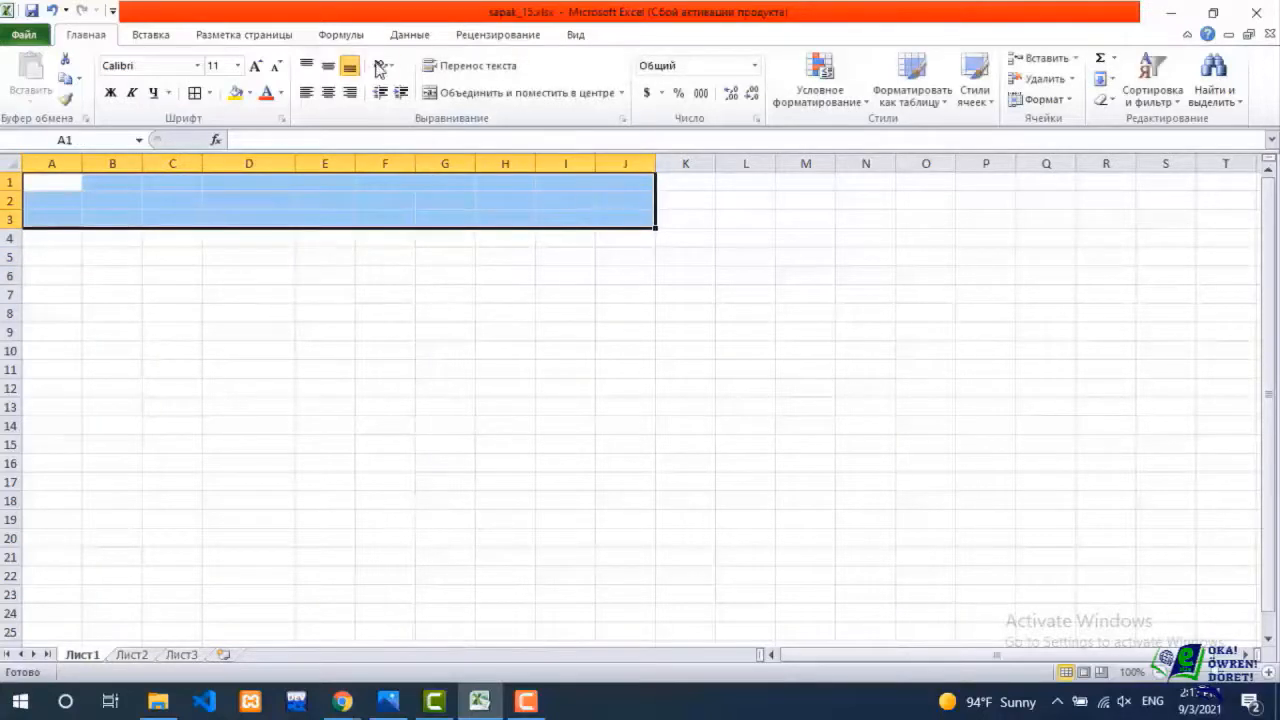
click(429, 92)
double_click(345, 211)
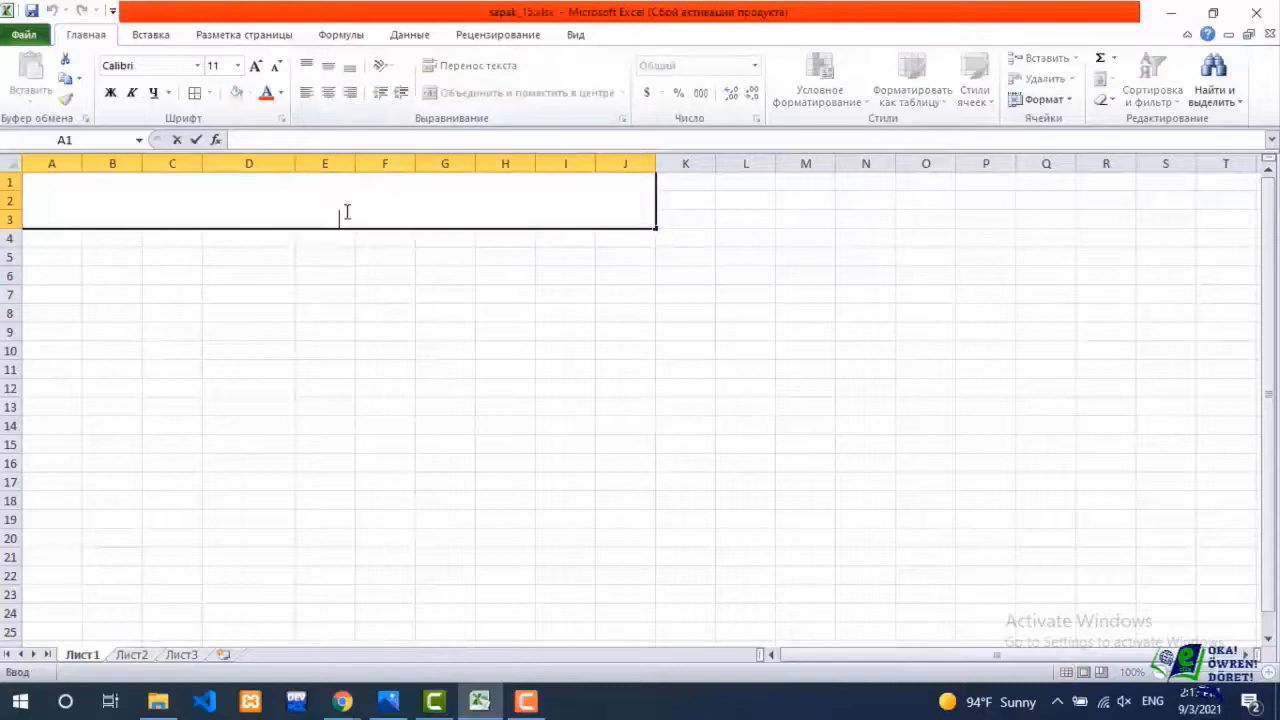
text(Test)
click(56, 234)
text(T/b)
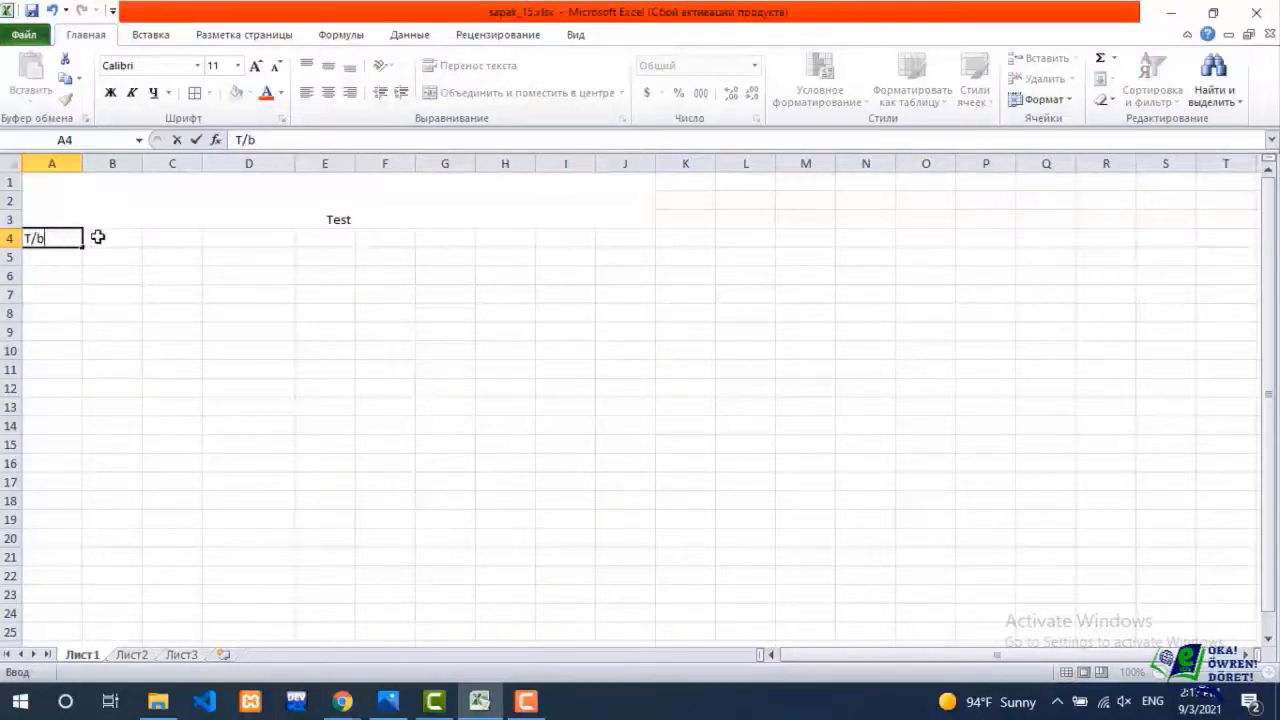
Merge and centre B4:E4 and F4:J4 as two separate header cells.
drag(97, 237, 343, 240)
text(S)
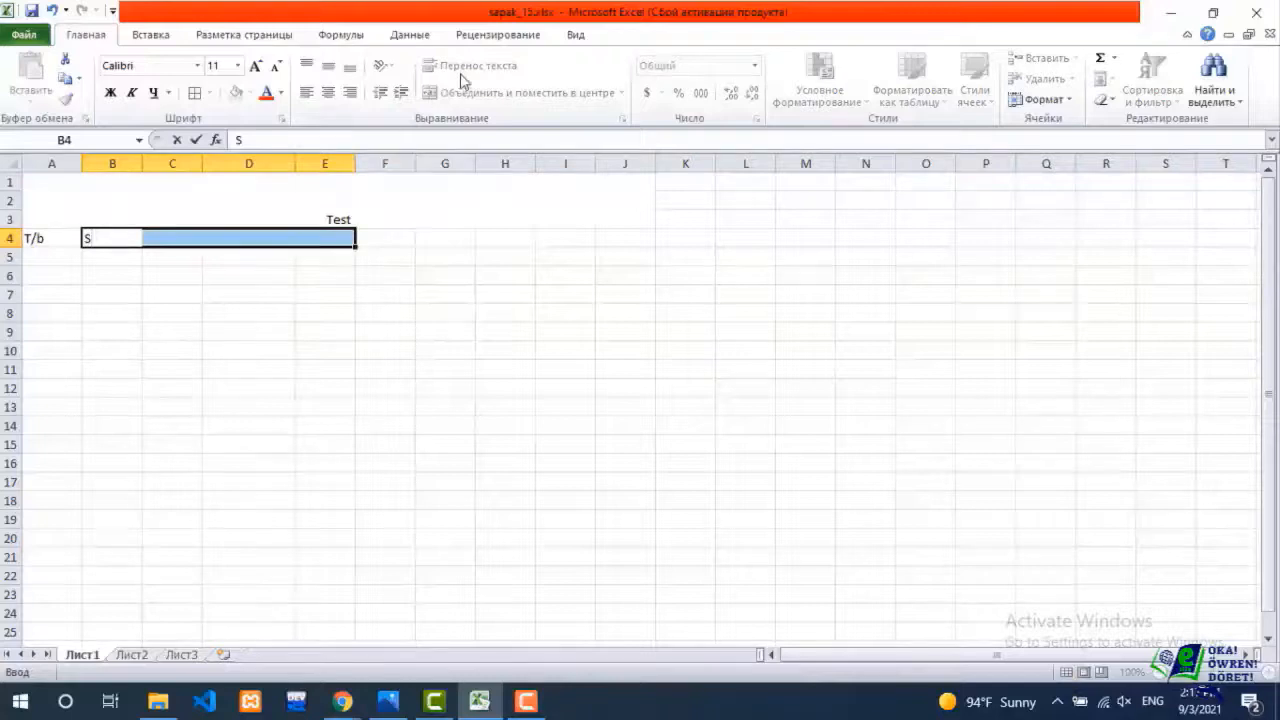
click(107, 285)
drag(114, 240, 646, 240)
click(580, 92)
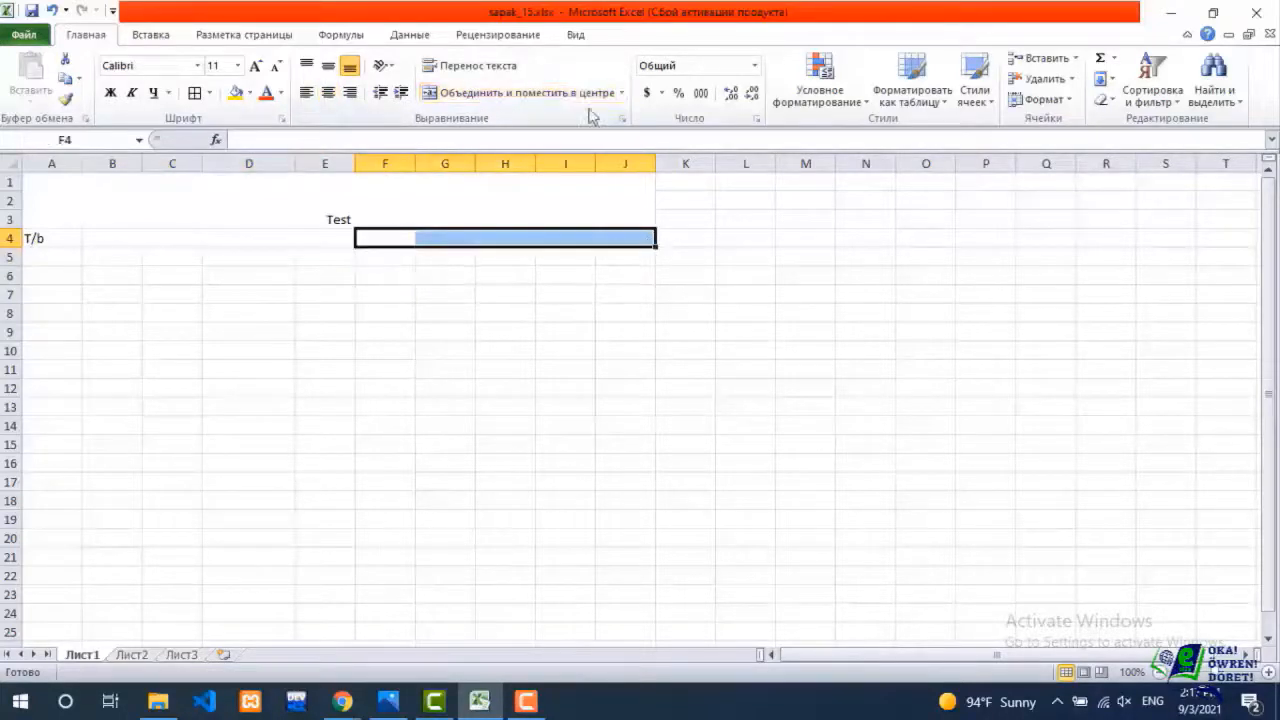
click(530, 92)
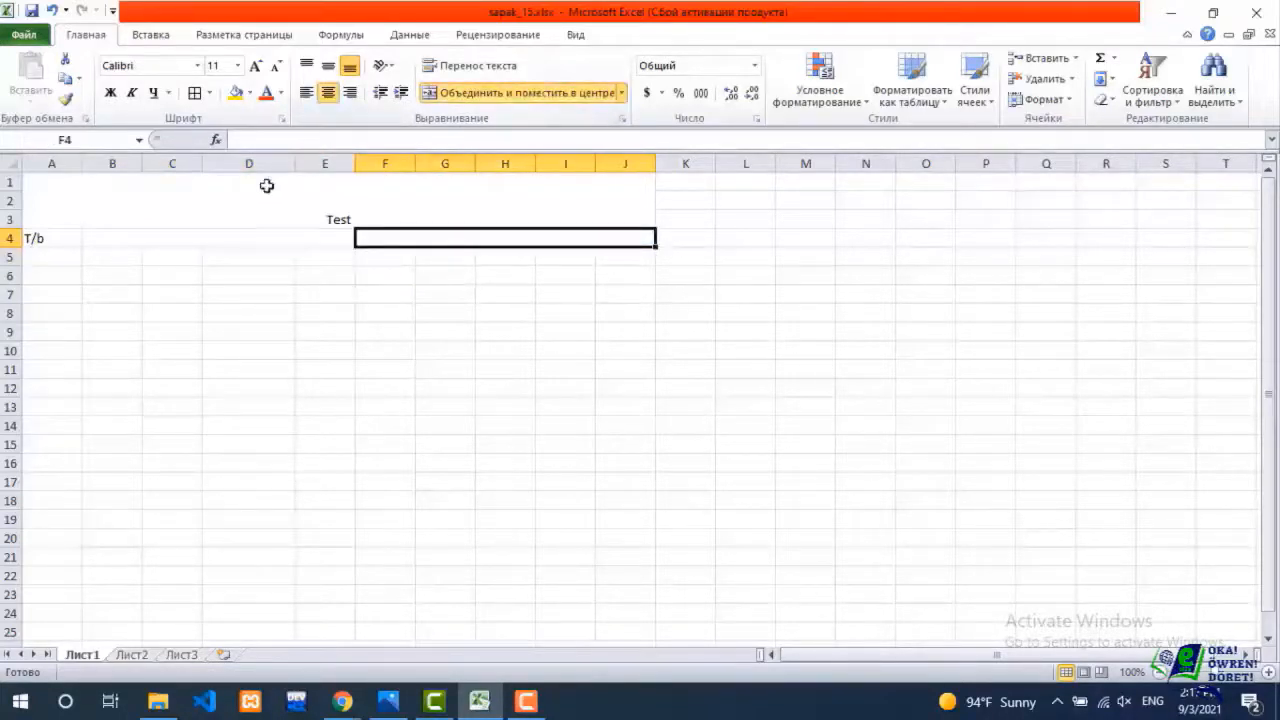
click(236, 240)
text(t)
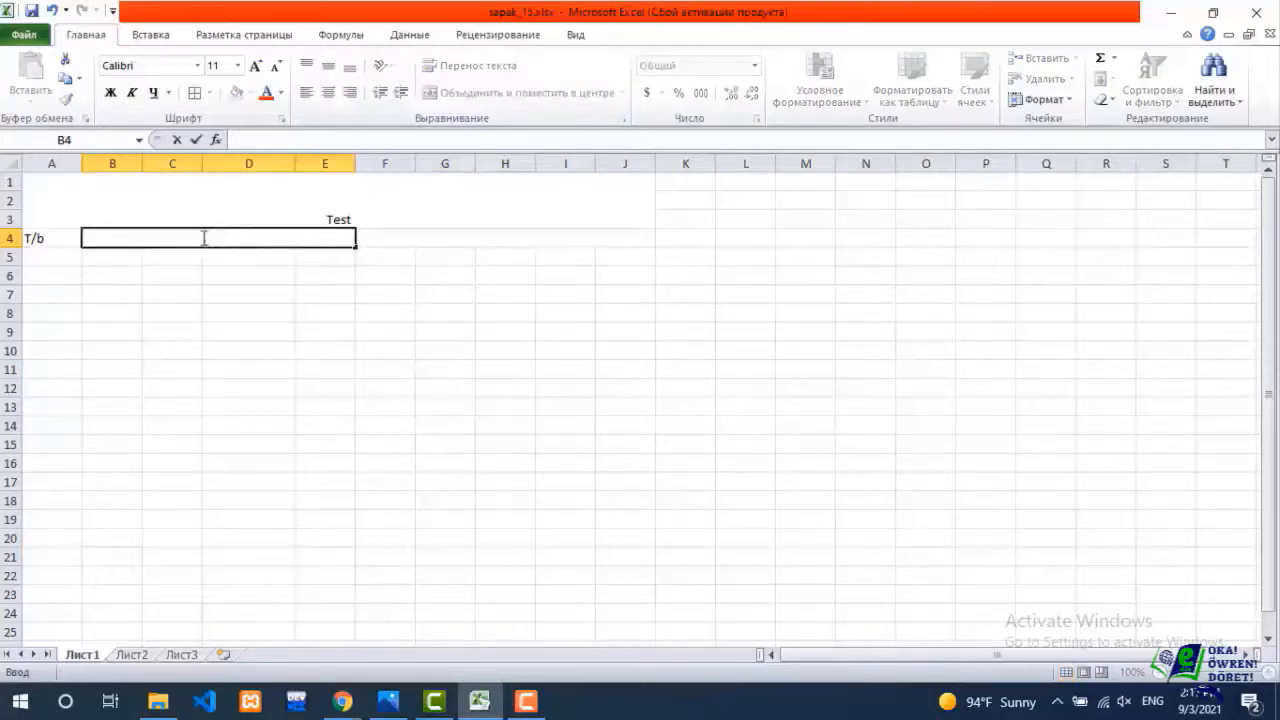
click(30, 310)
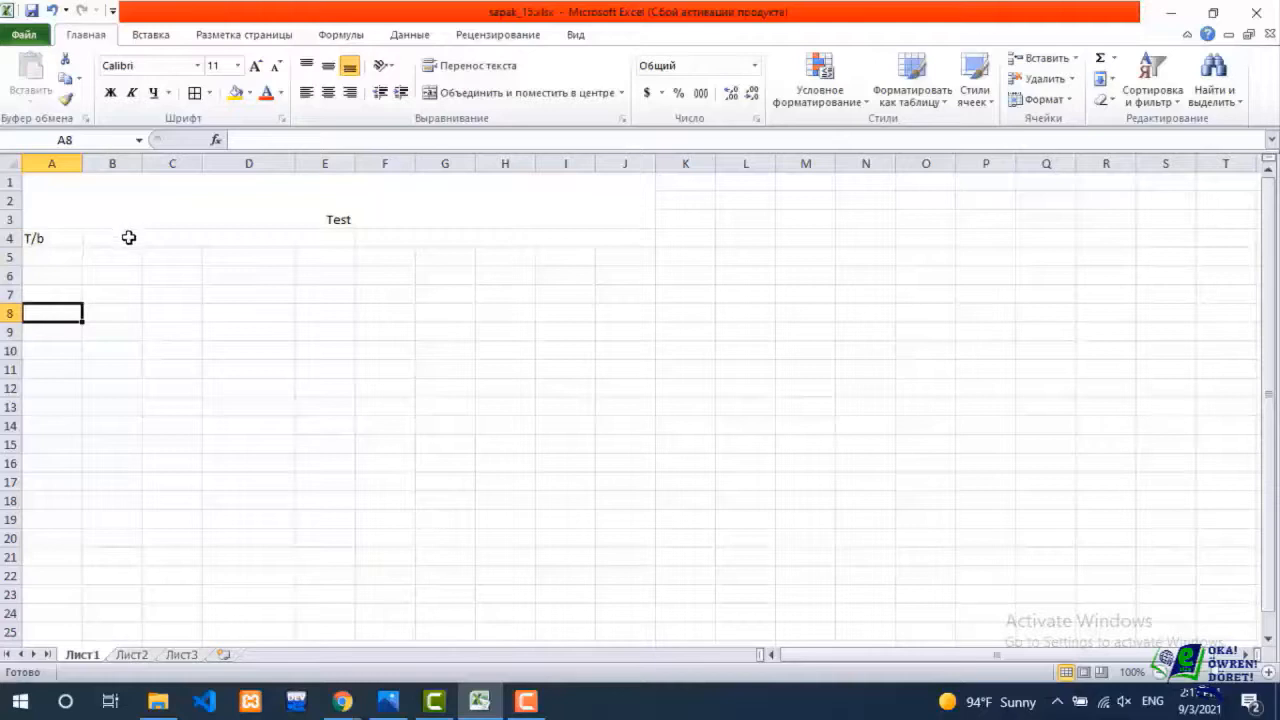
Fill the merged header cells B4:J4 down through row 17.
drag(129, 237, 460, 243)
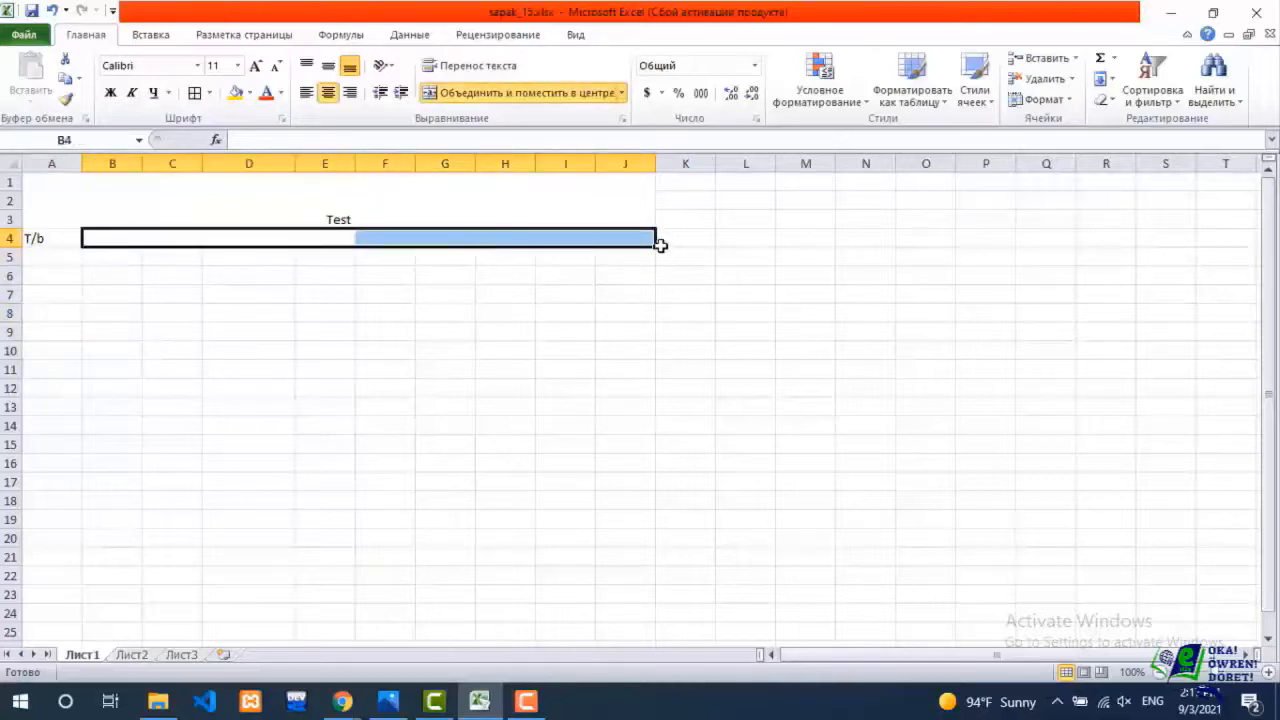
drag(655, 247, 652, 489)
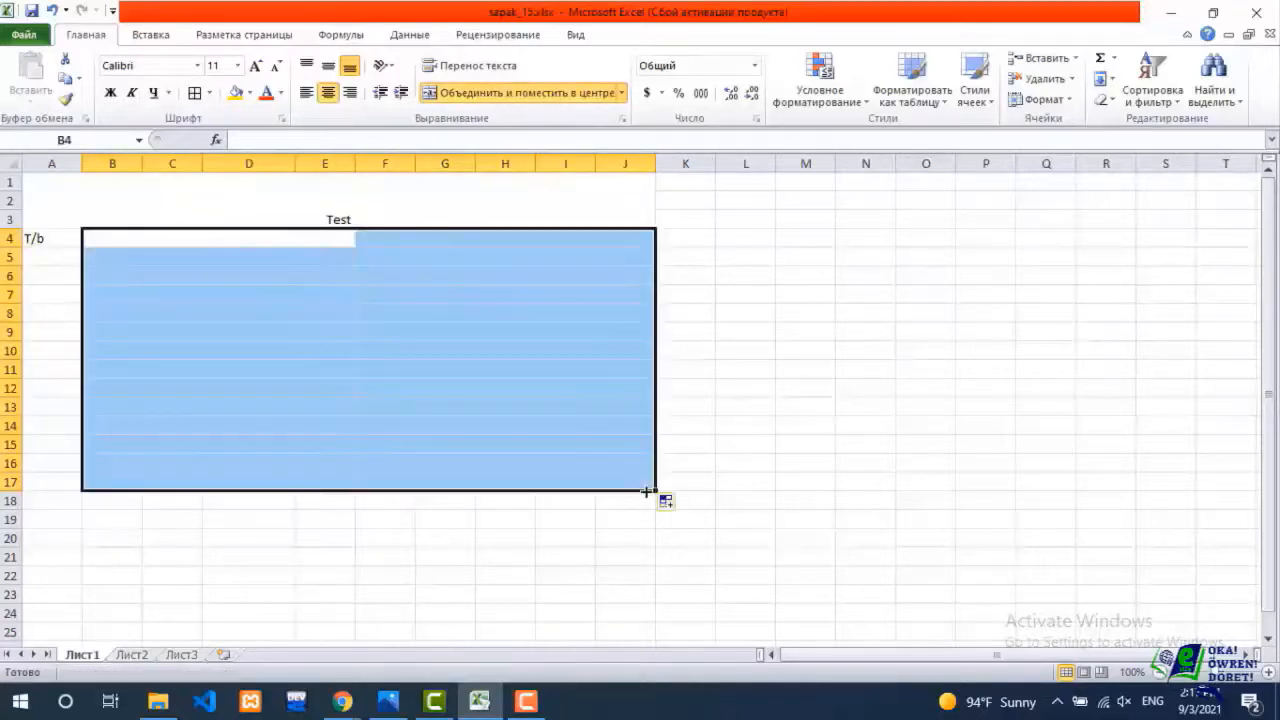
Number the rows under the T/b header from 1 to 13 in cells A5:A17.
click(52, 250)
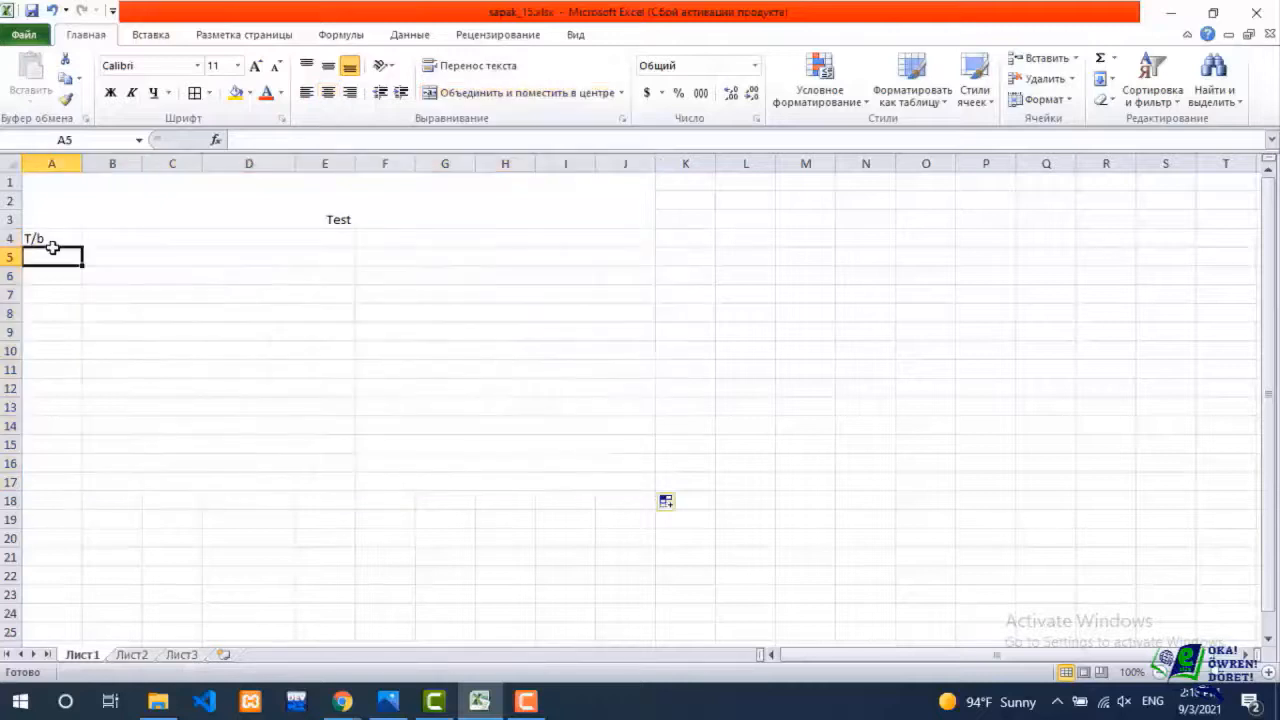
text(1)
key(Return)
text(2)
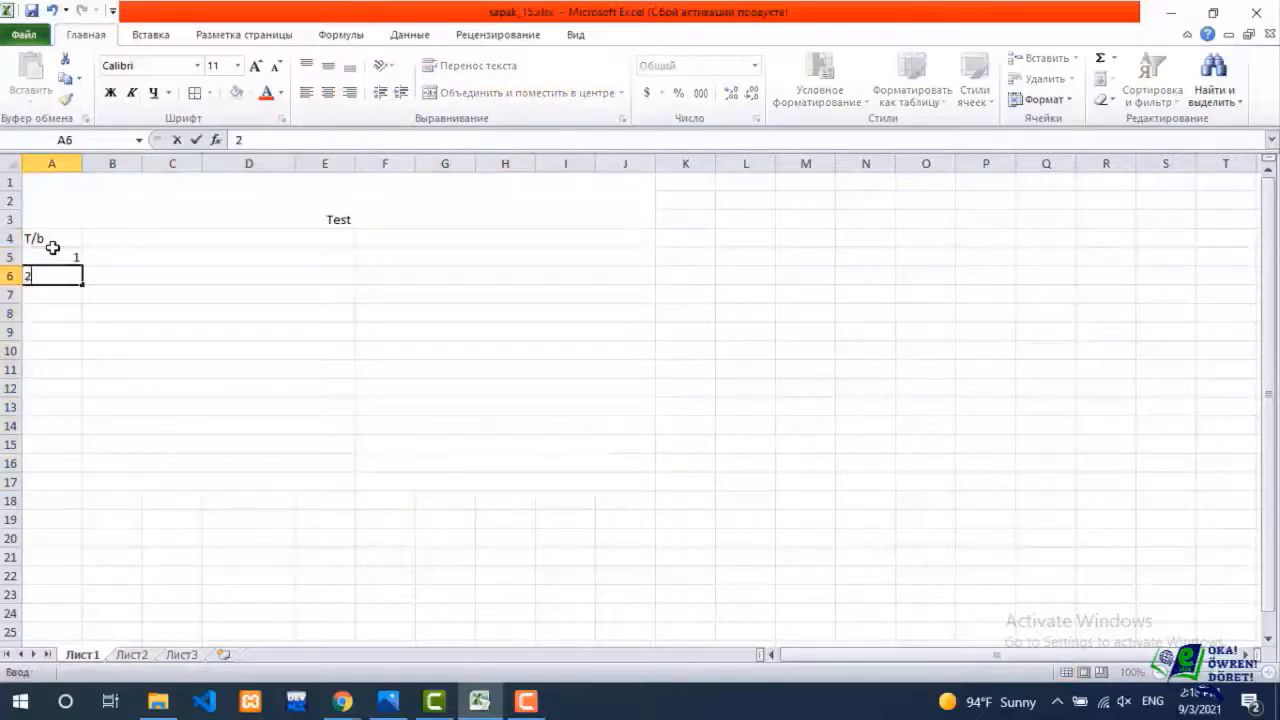
key(Return)
drag(51, 258, 80, 484)
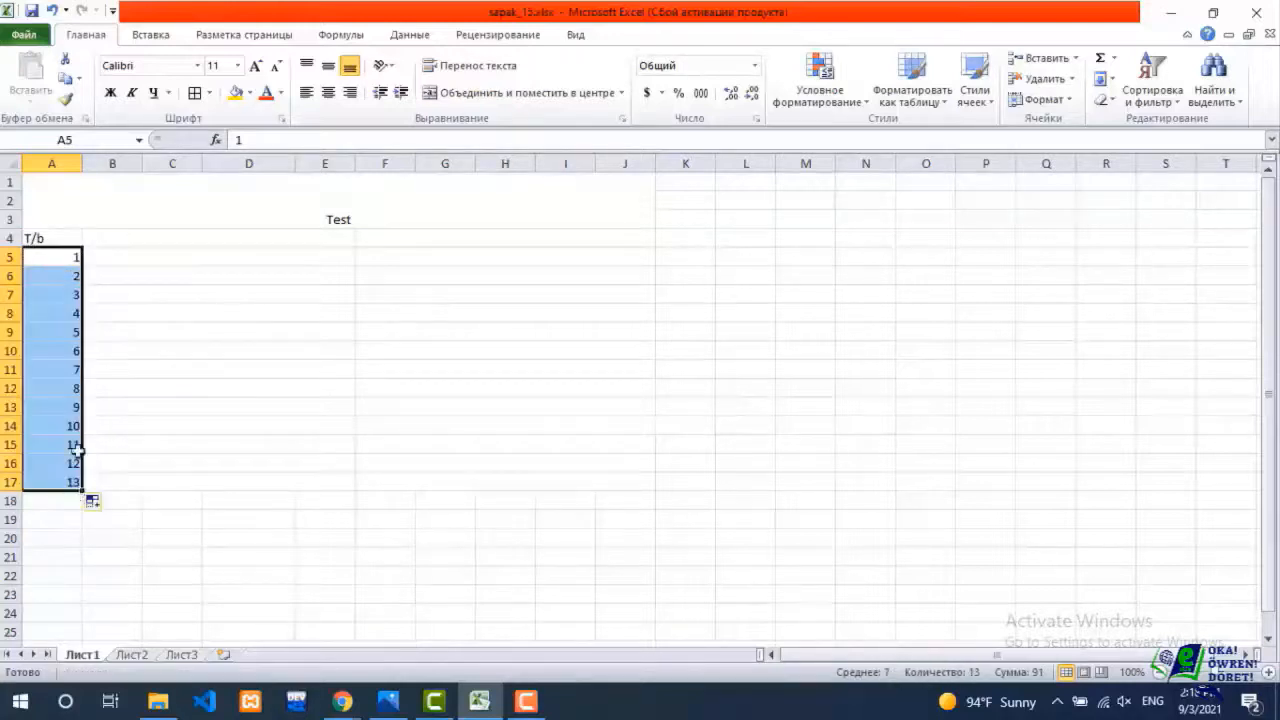
Apply all borders to the whole table range A1:J17.
drag(74, 200, 425, 477)
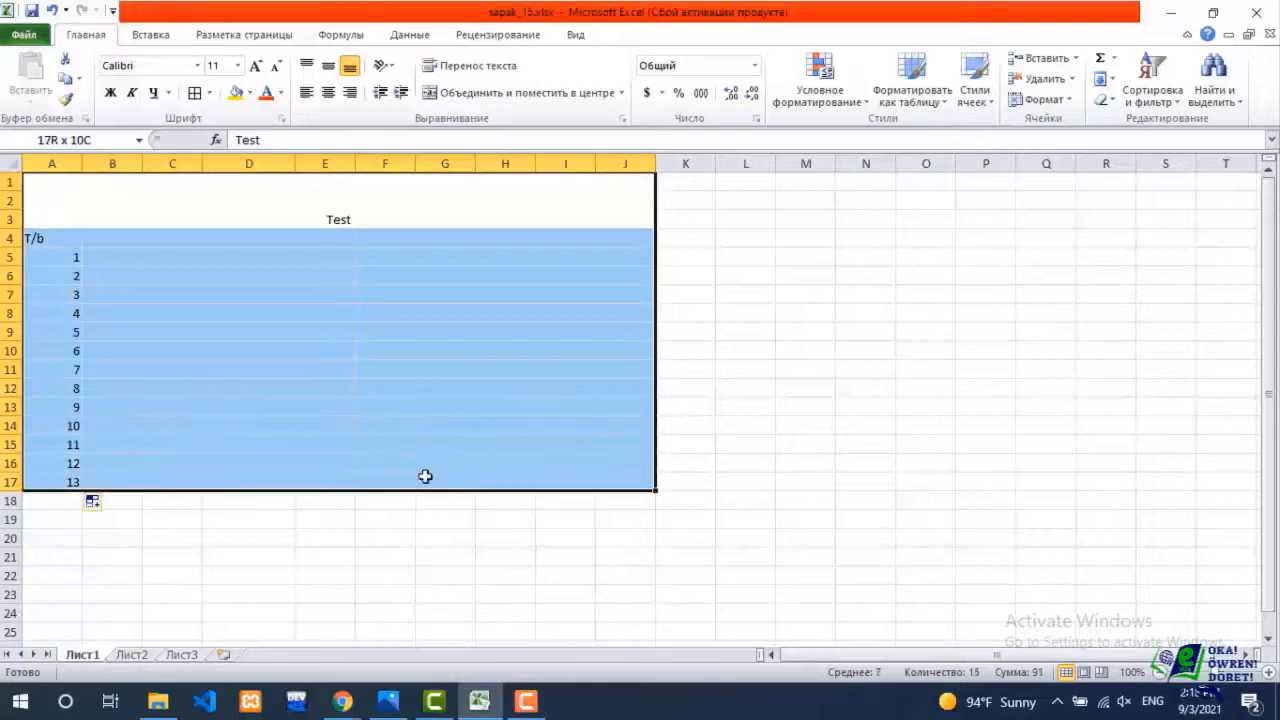
click(194, 92)
click(406, 293)
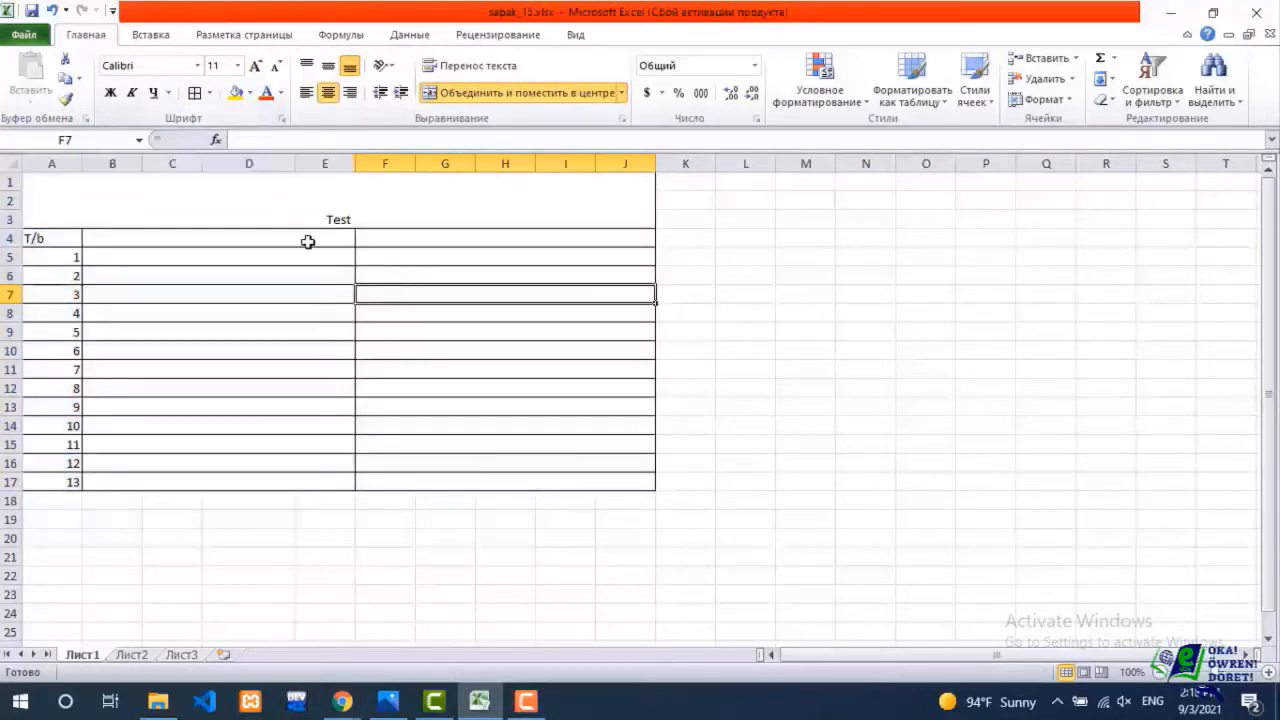
Enter the header "Sorag" in the merged cell B4:E4 and make its text bold.
click(309, 242)
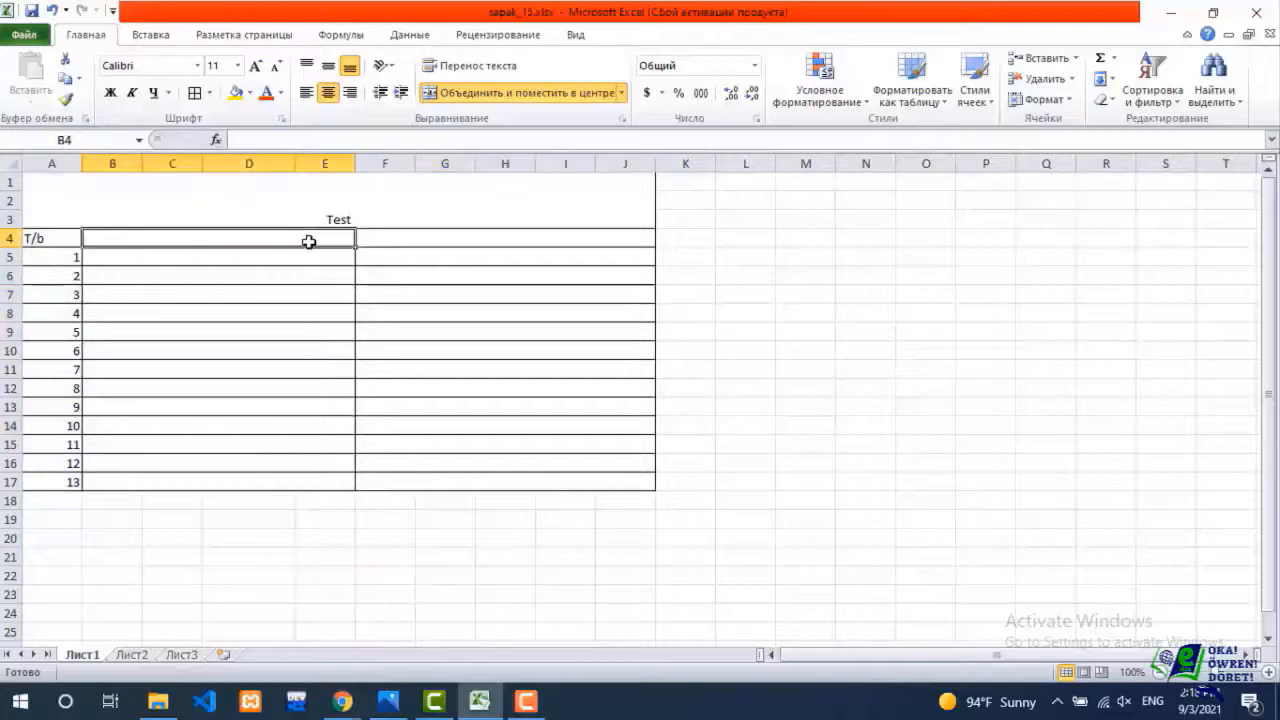
text(Sora)
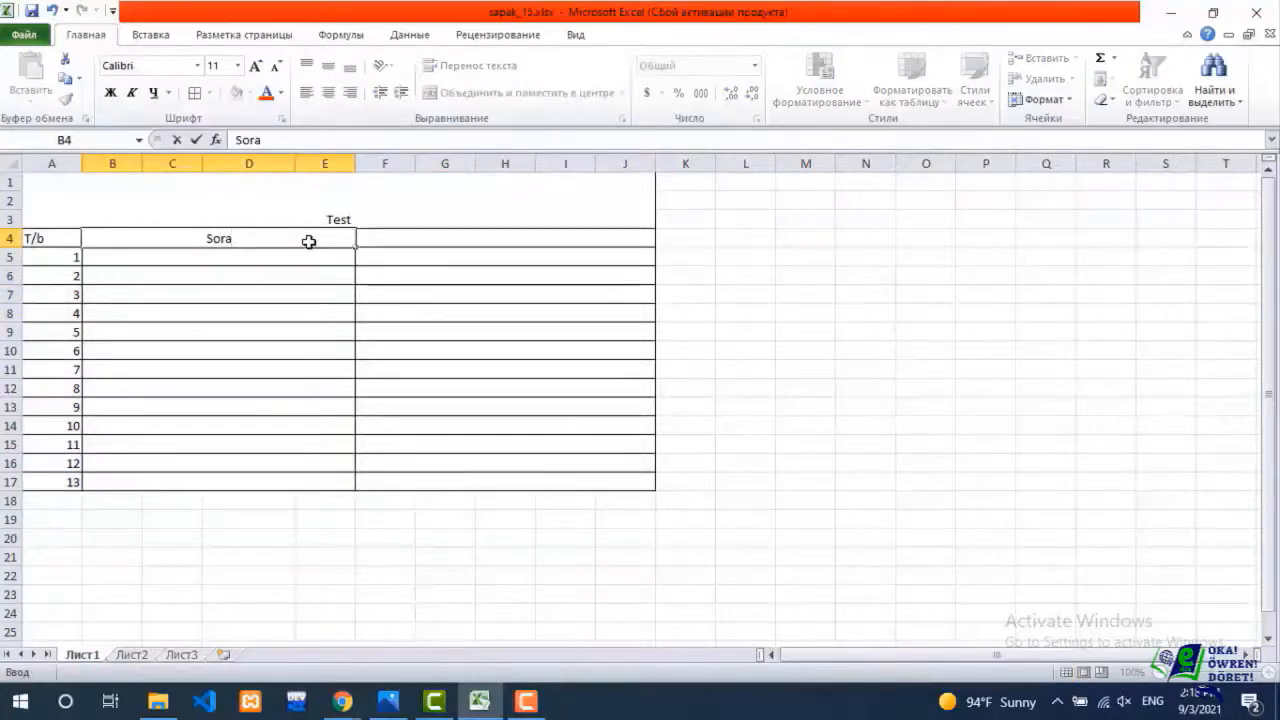
text(g)
drag(309, 242, 86, 240)
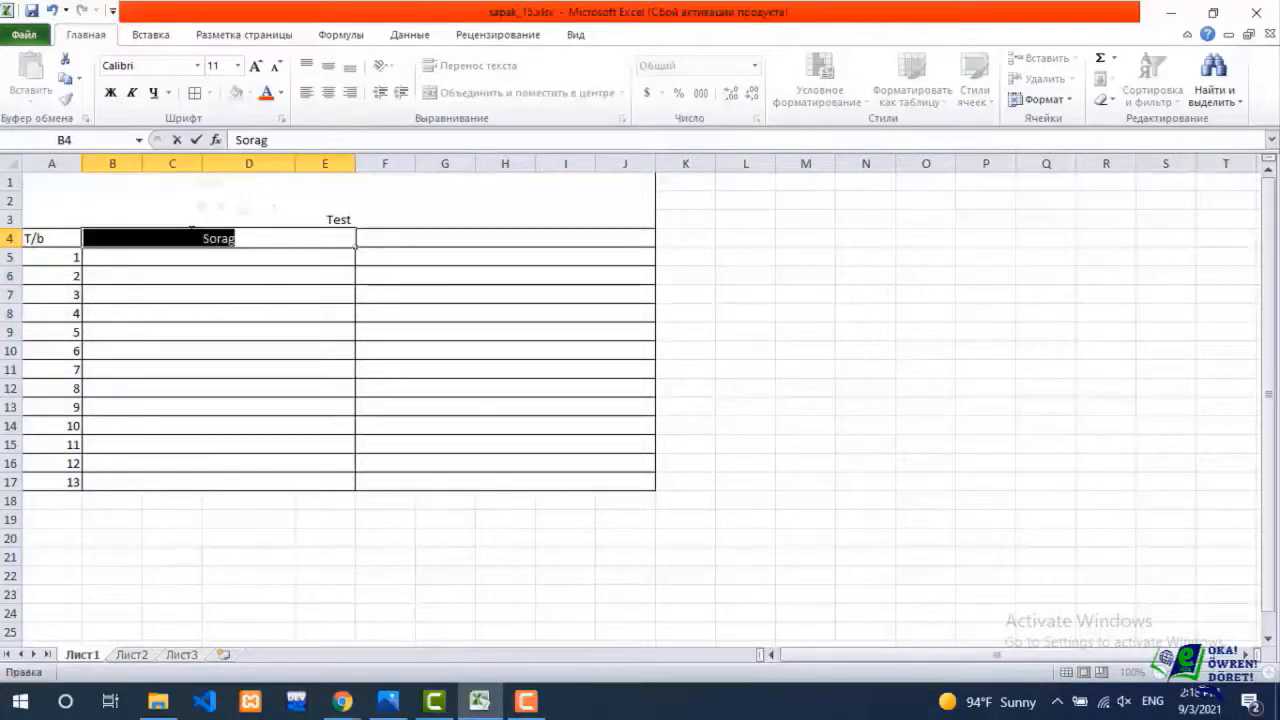
click(111, 93)
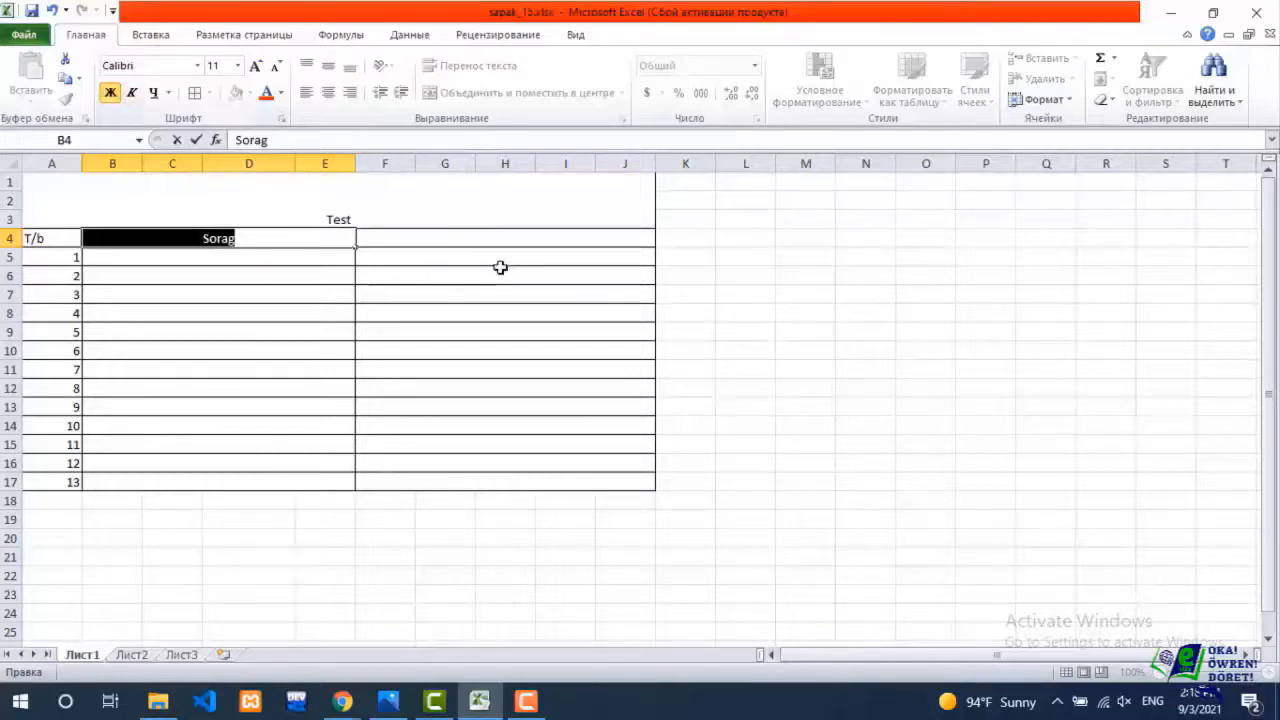
Enter the header "Jogap" in the merged cell F4:J4.
click(473, 234)
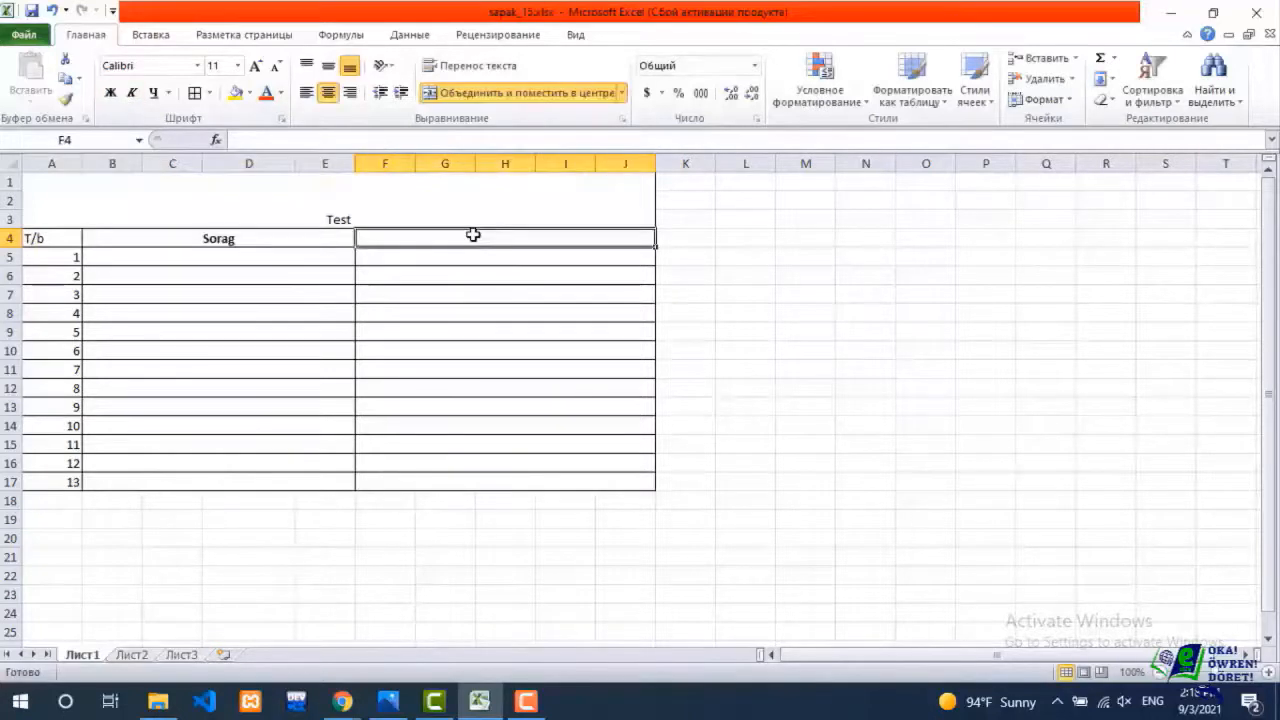
text(Joga)
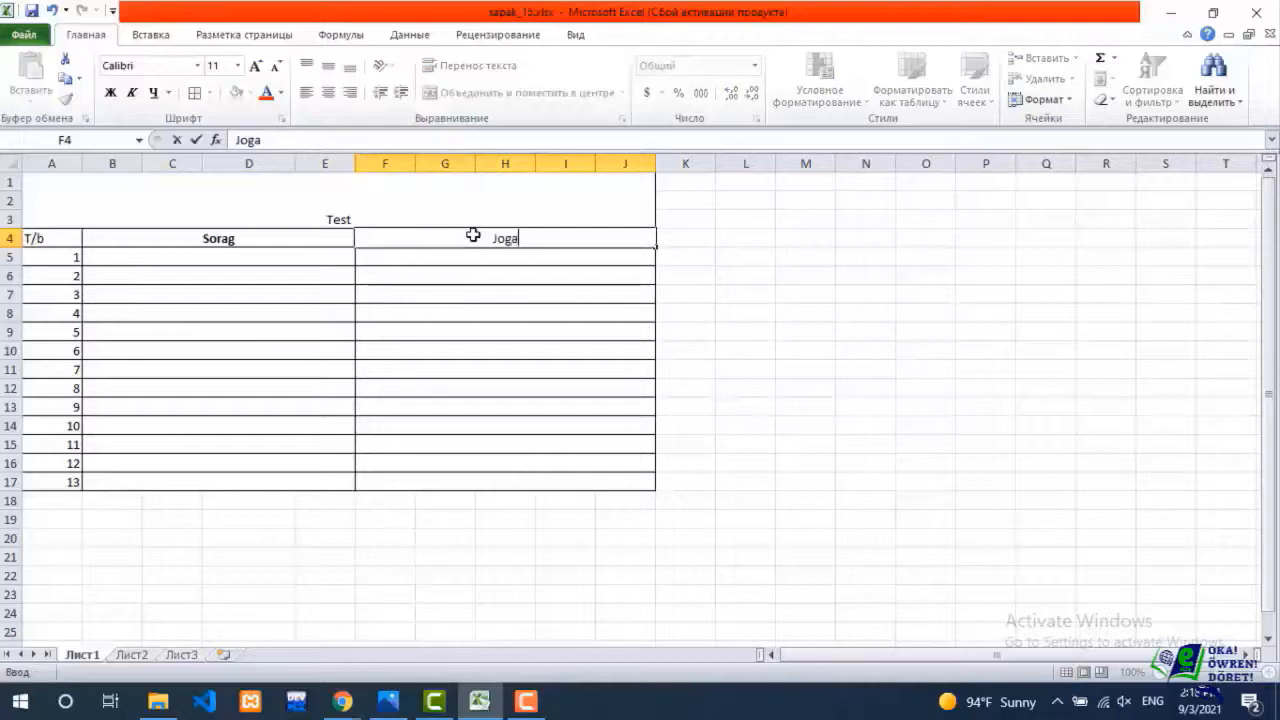
text(p)
Extend the merged, centred title cell across A1:L3 and apply borders to it.
drag(623, 195, 731, 191)
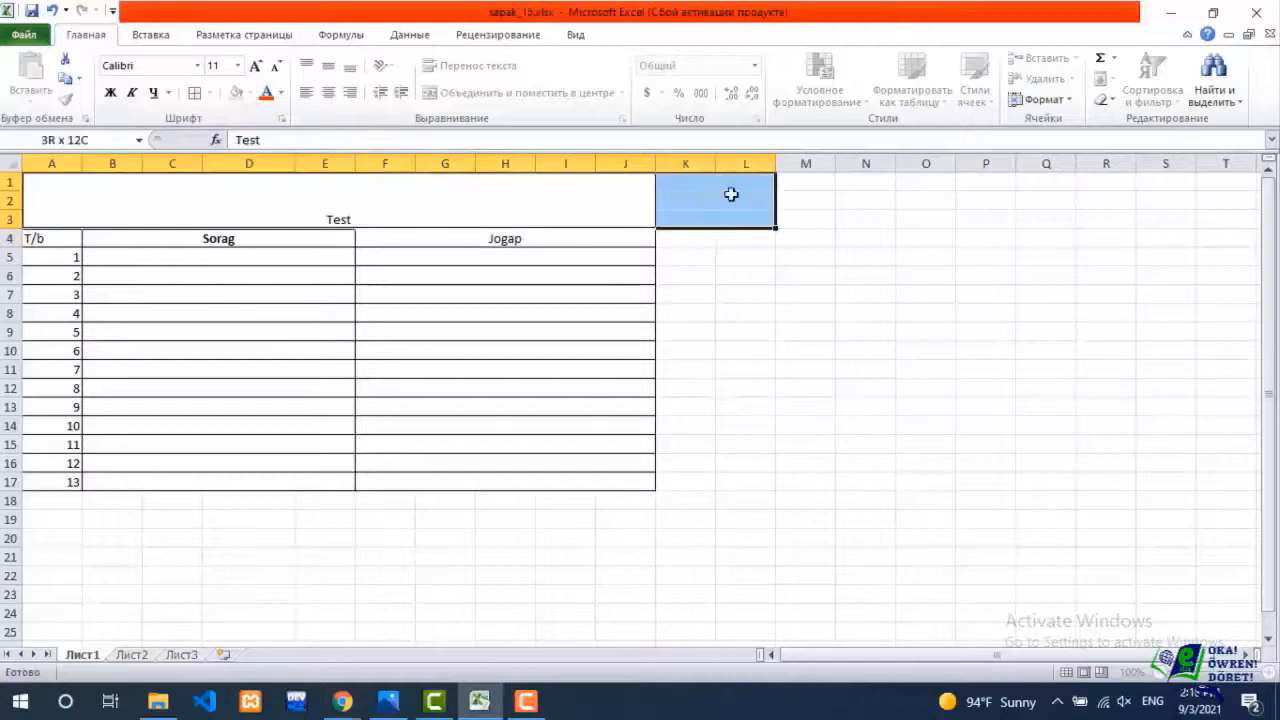
click(478, 92)
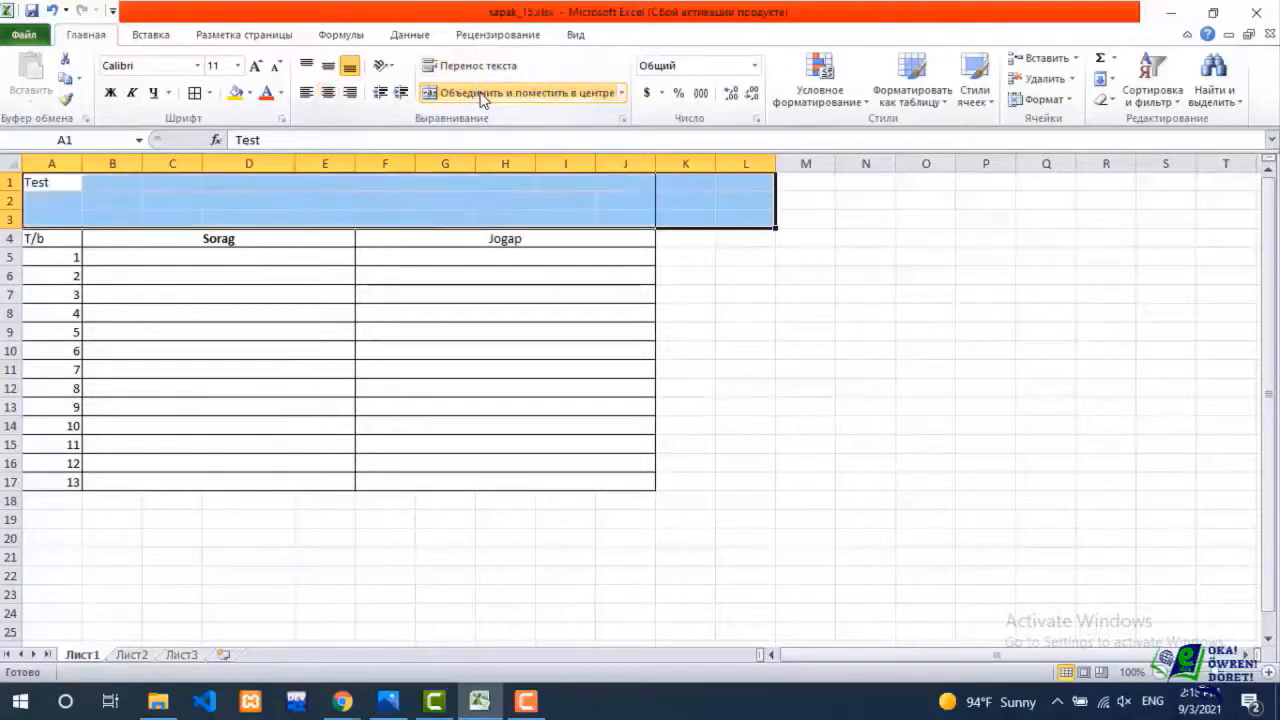
click(478, 92)
click(688, 241)
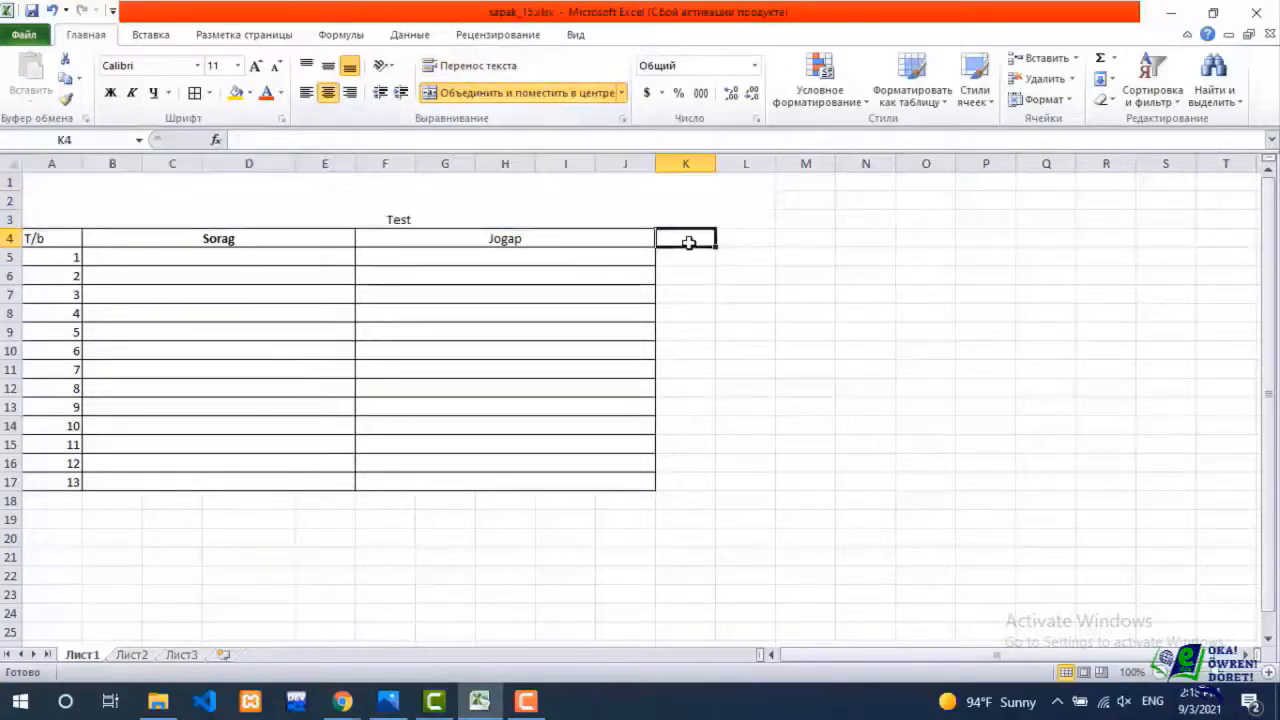
click(668, 199)
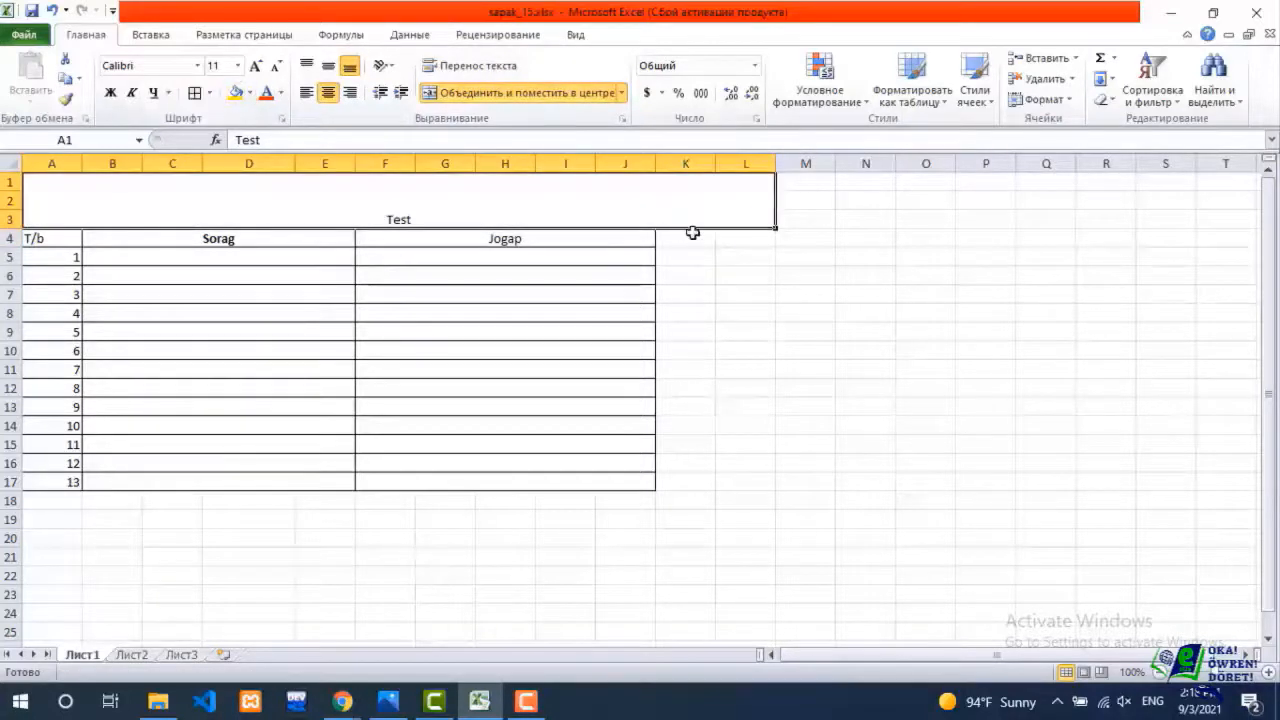
Merge and centre K4:L4 and enter the header "Netije" in it.
drag(691, 235, 736, 236)
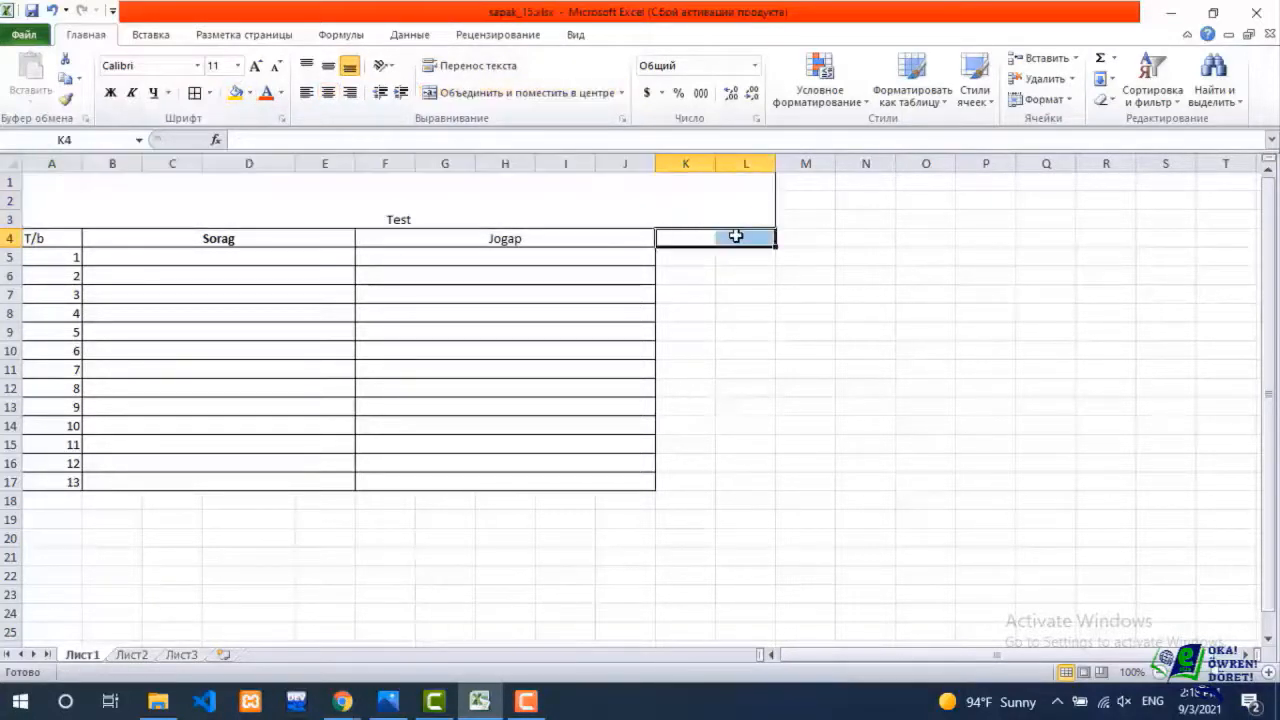
click(519, 93)
text(N)
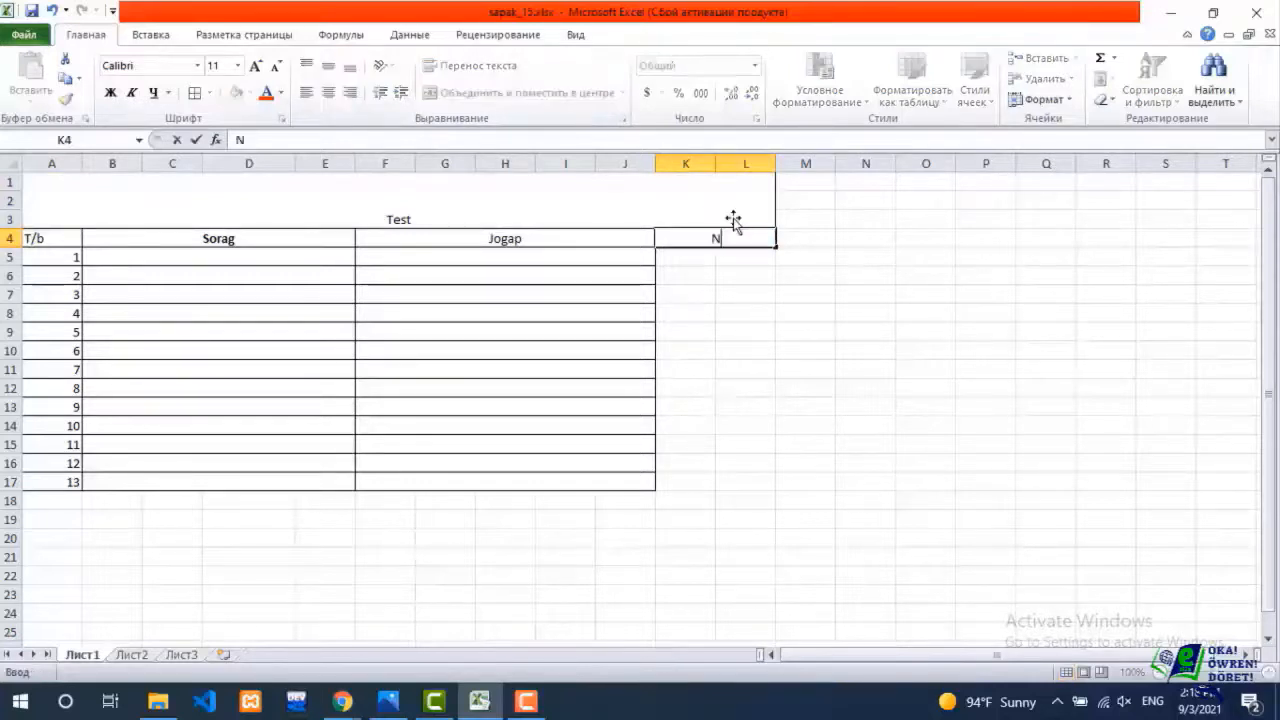
text(etije)
click(731, 291)
Copy the merged Netije cell down to row 17 and clear the repeated text from K5:L17.
click(756, 236)
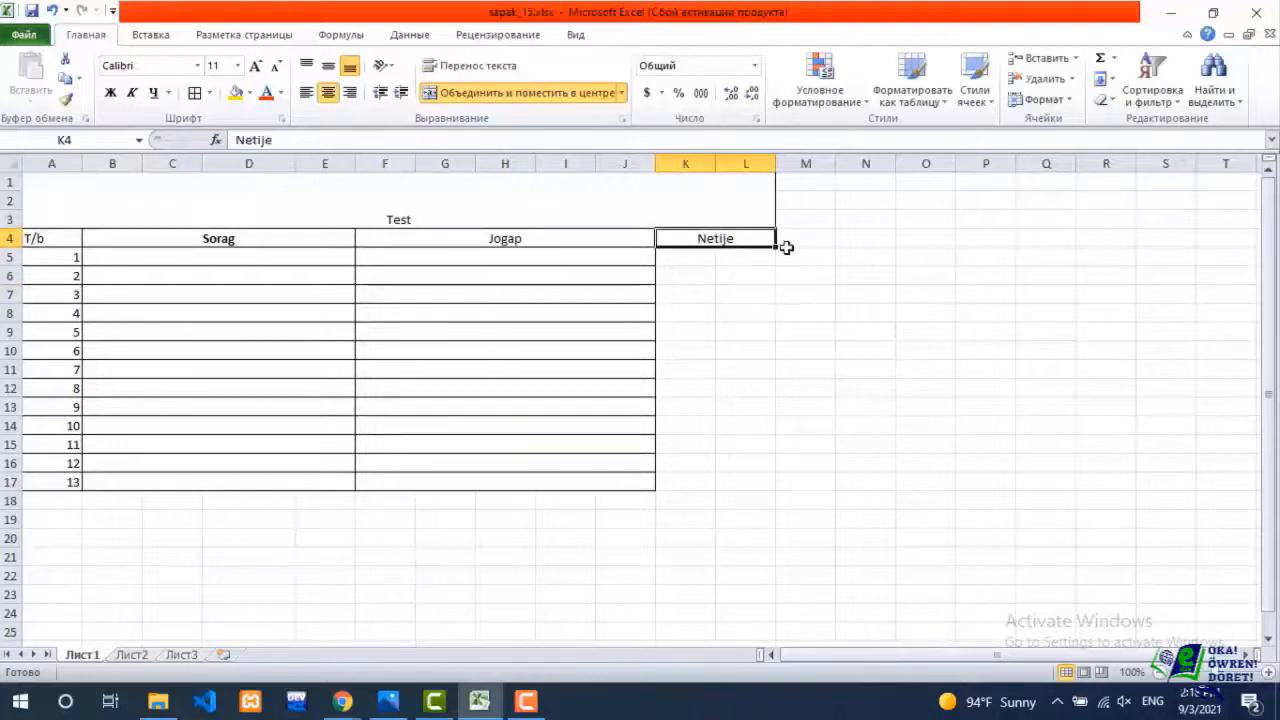
drag(775, 248, 778, 495)
click(696, 262)
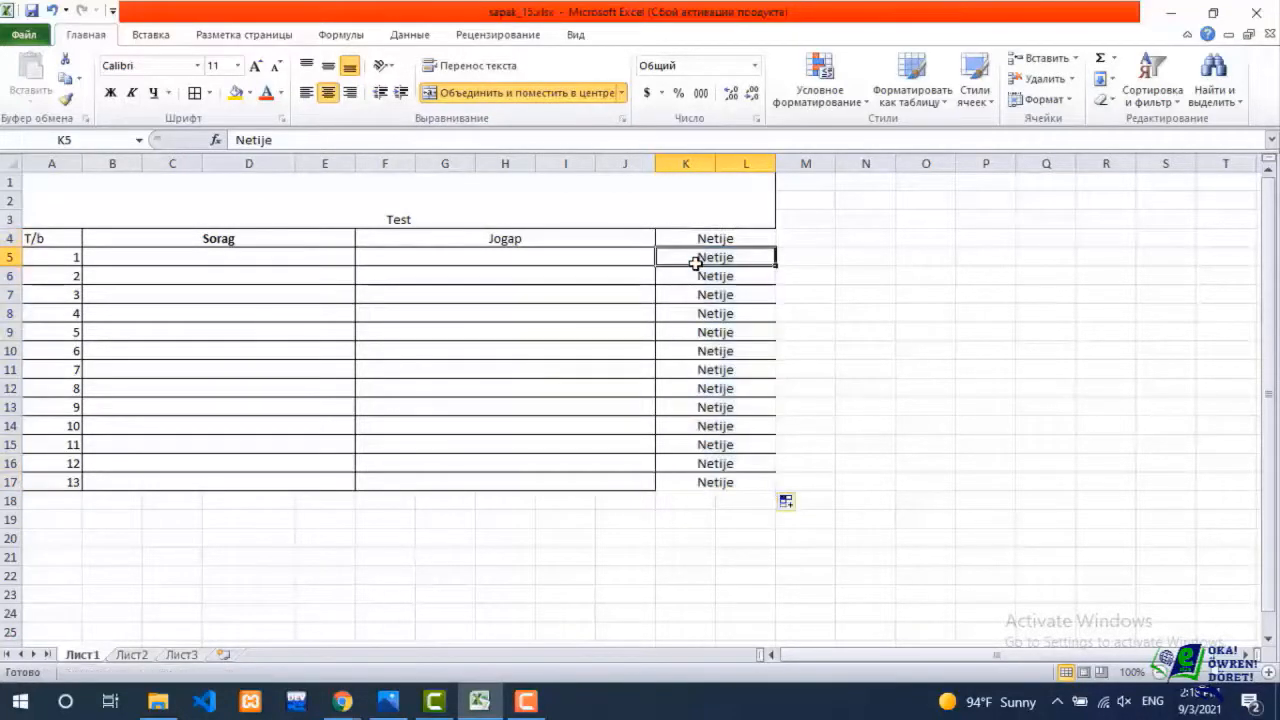
key(Delete)
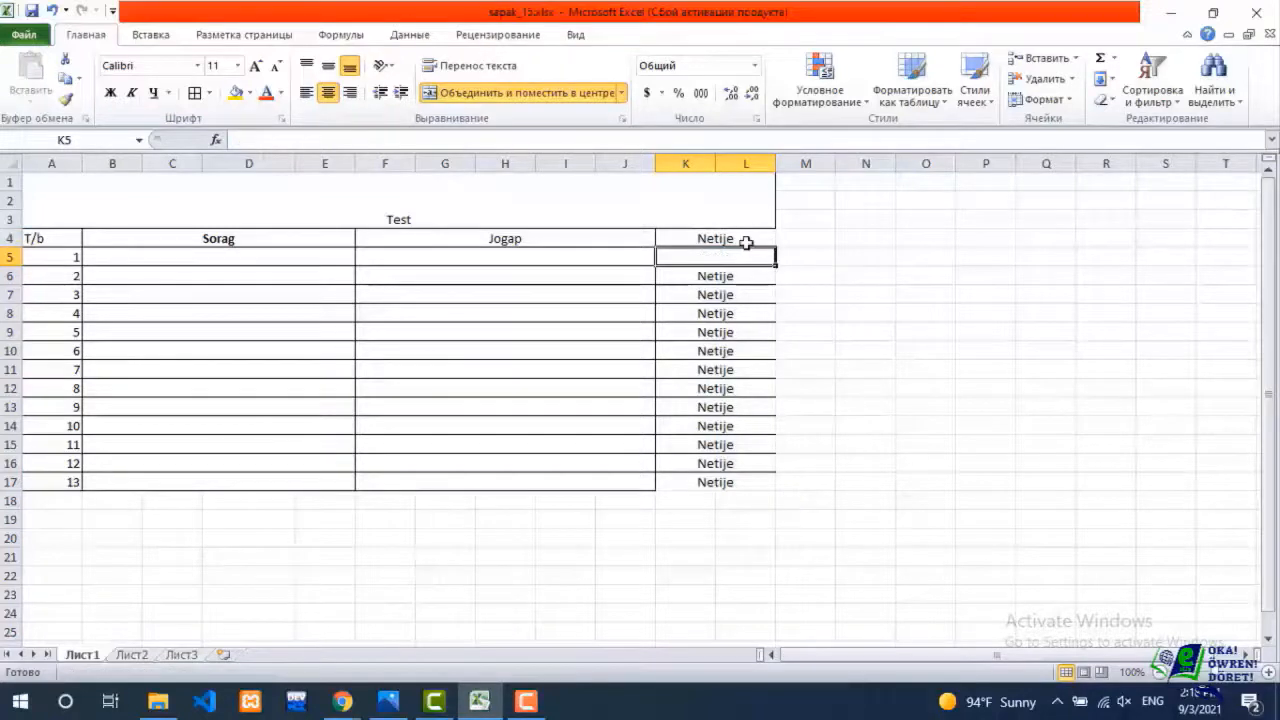
drag(777, 268, 776, 472)
click(786, 482)
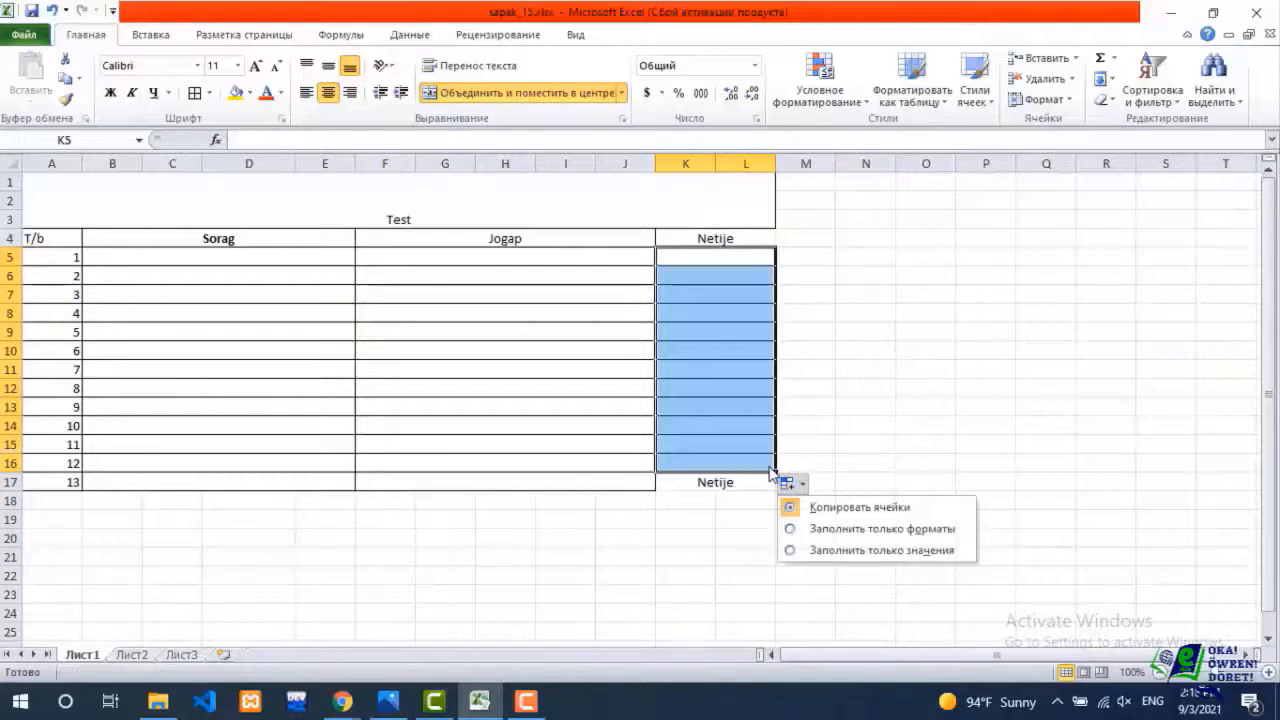
click(772, 472)
drag(776, 473, 779, 486)
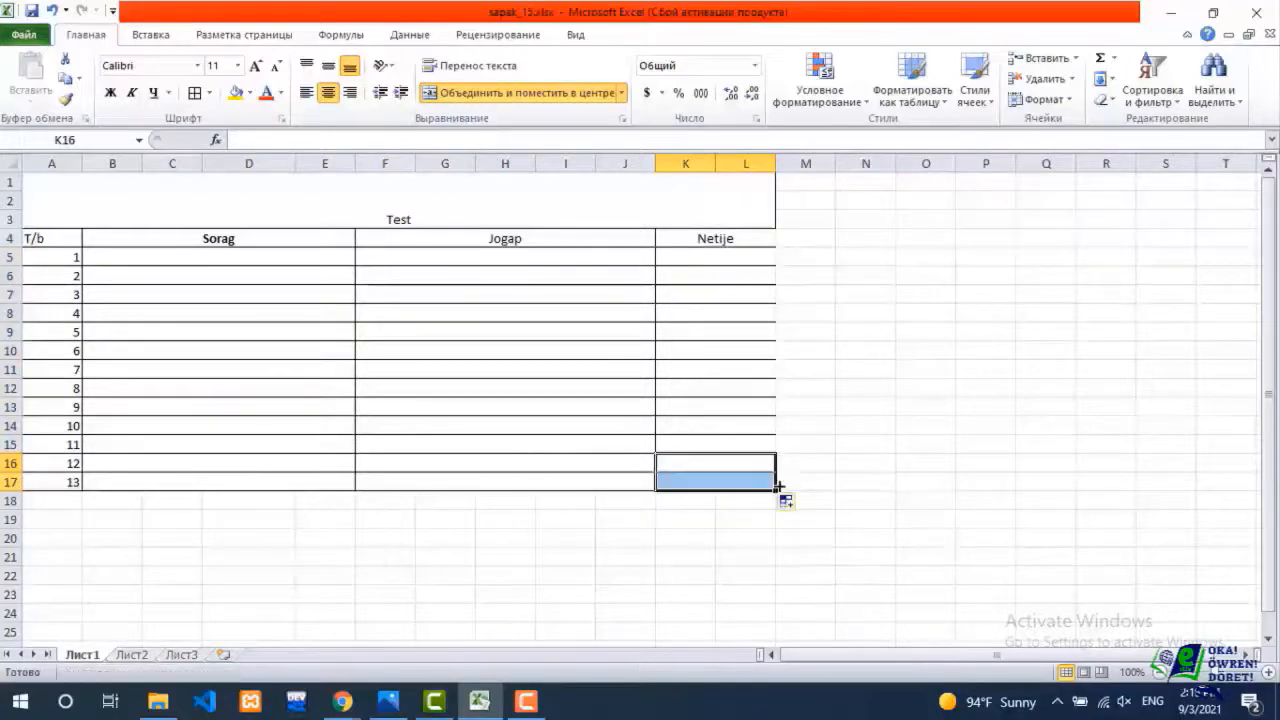
click(724, 338)
Apply all borders to the Netije column, K4:L17.
click(740, 236)
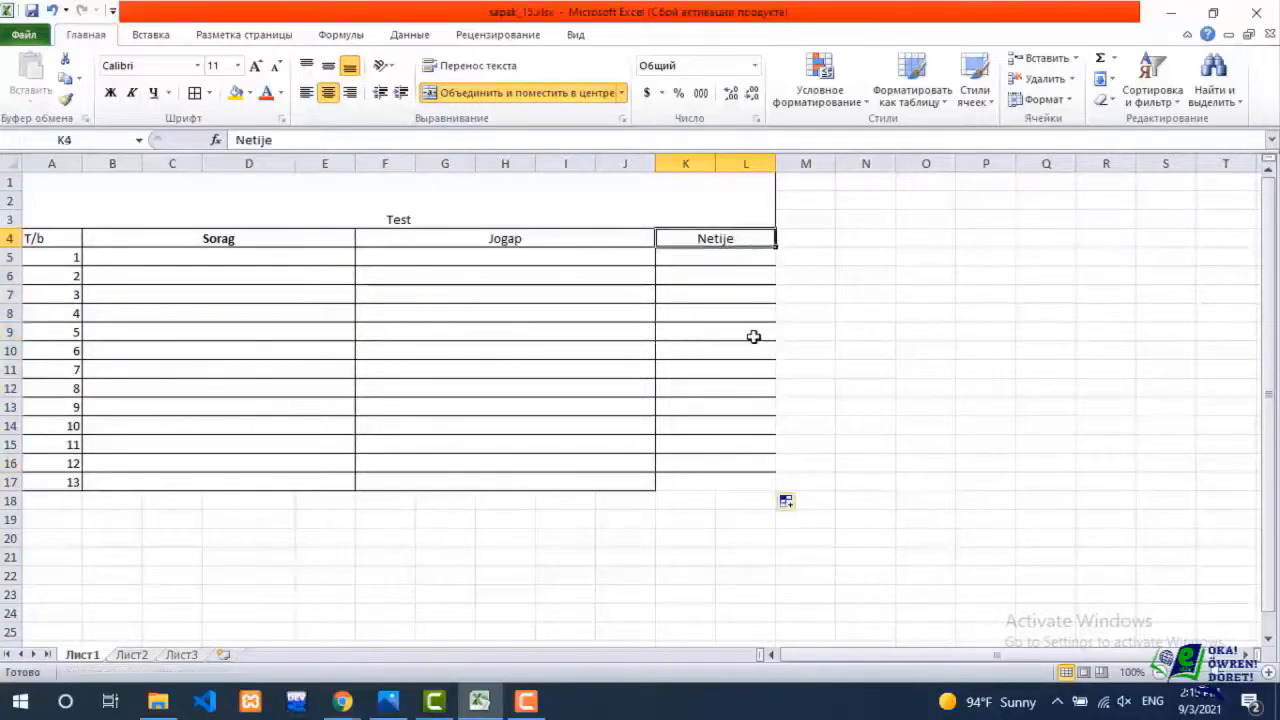
drag(715, 238, 765, 490)
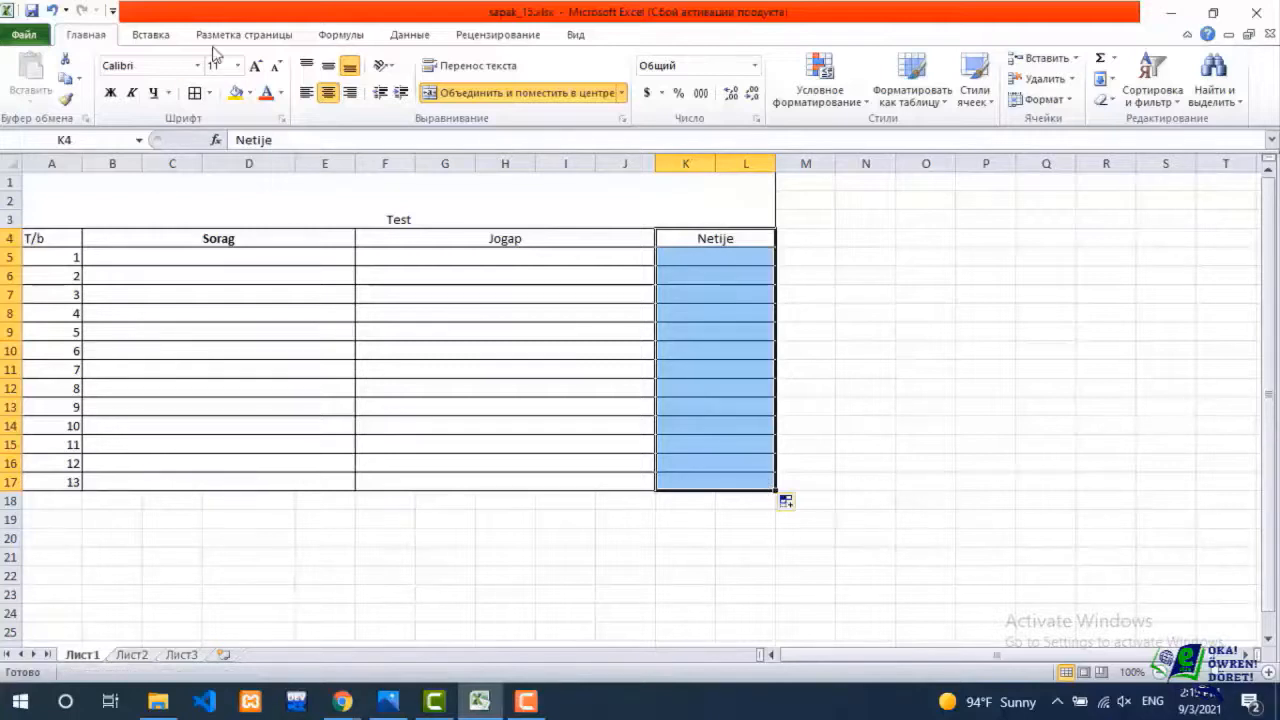
click(192, 100)
click(704, 270)
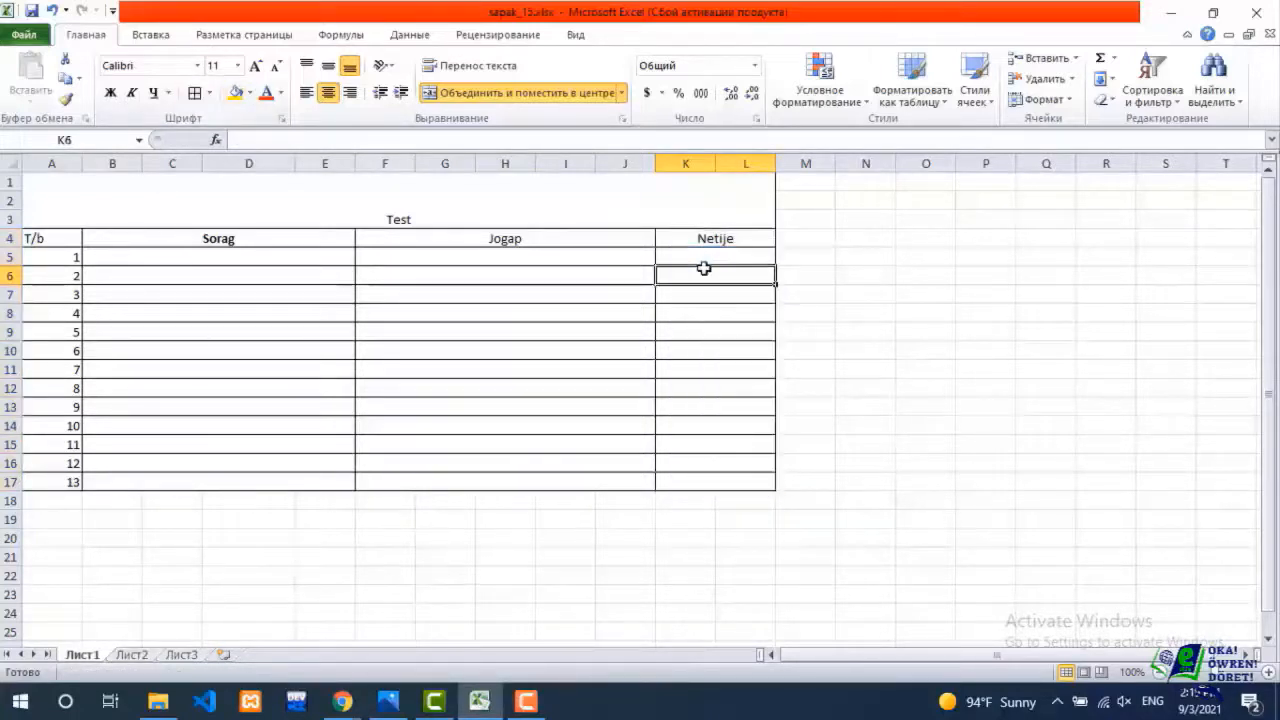
Enter the question 5+3 in B5 and fill it down the Sorag column as a series through row 17.
click(234, 256)
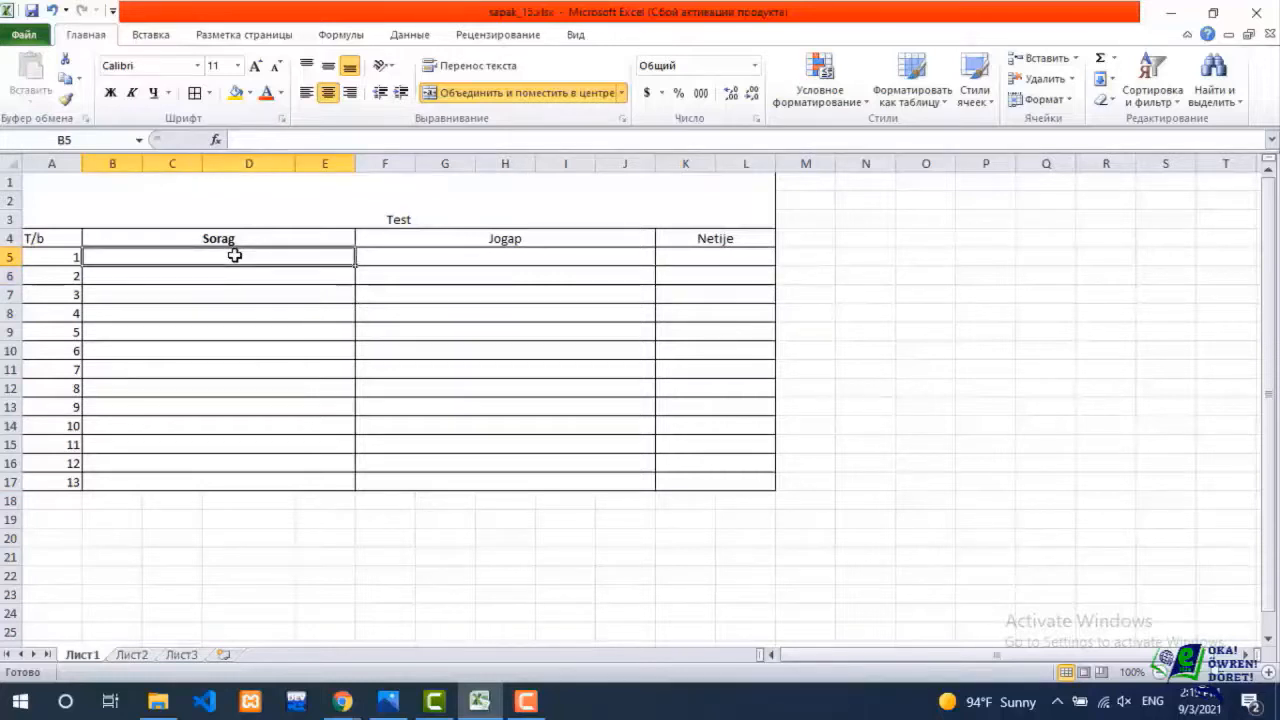
text(5)
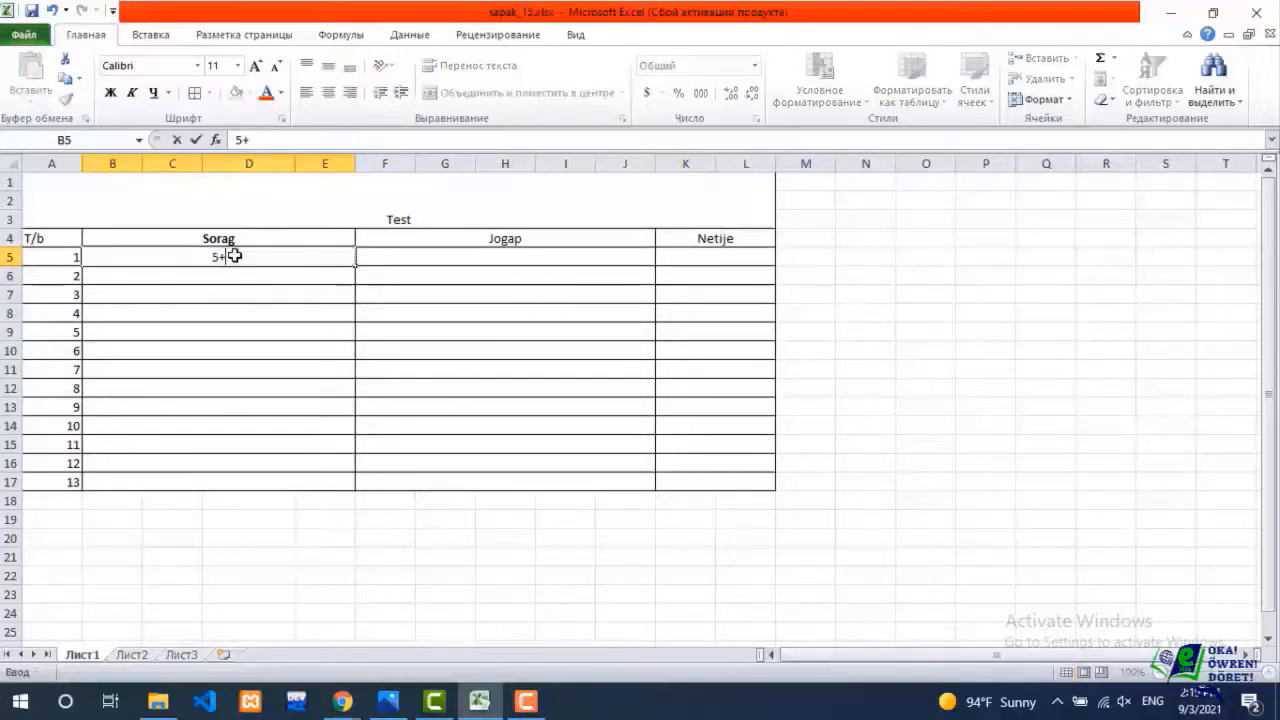
text(+3)
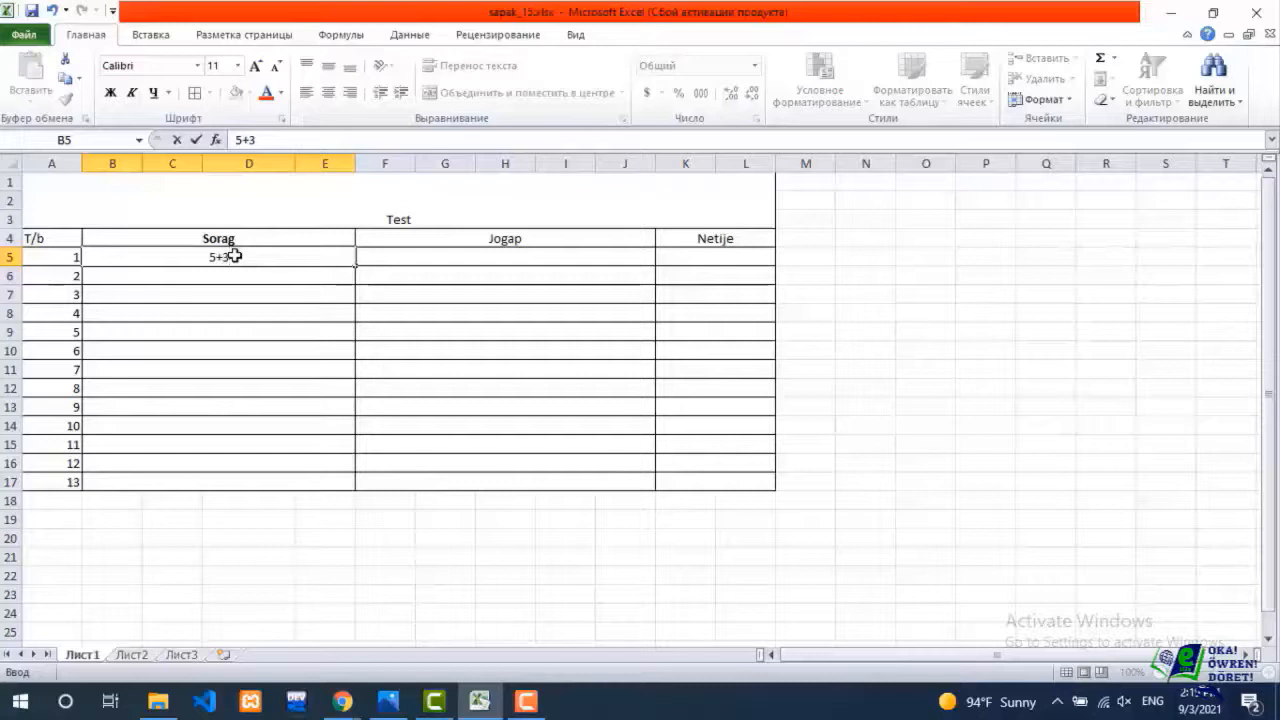
key(Return)
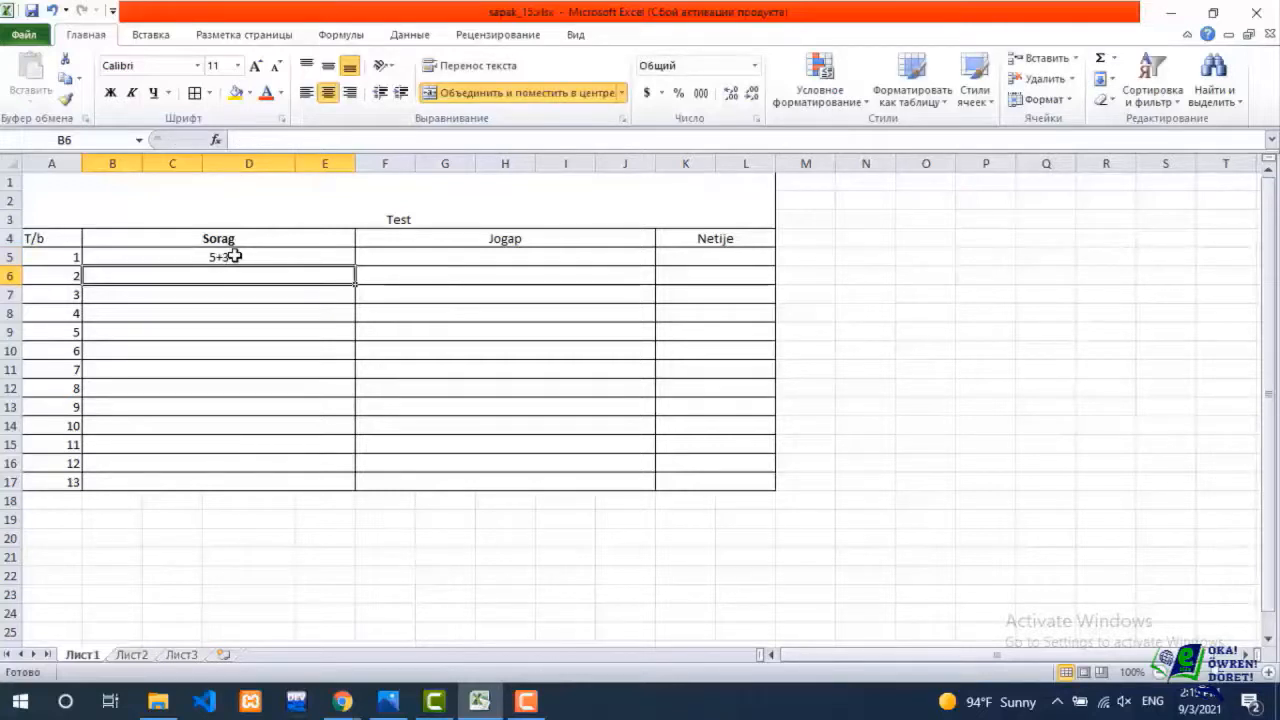
click(233, 256)
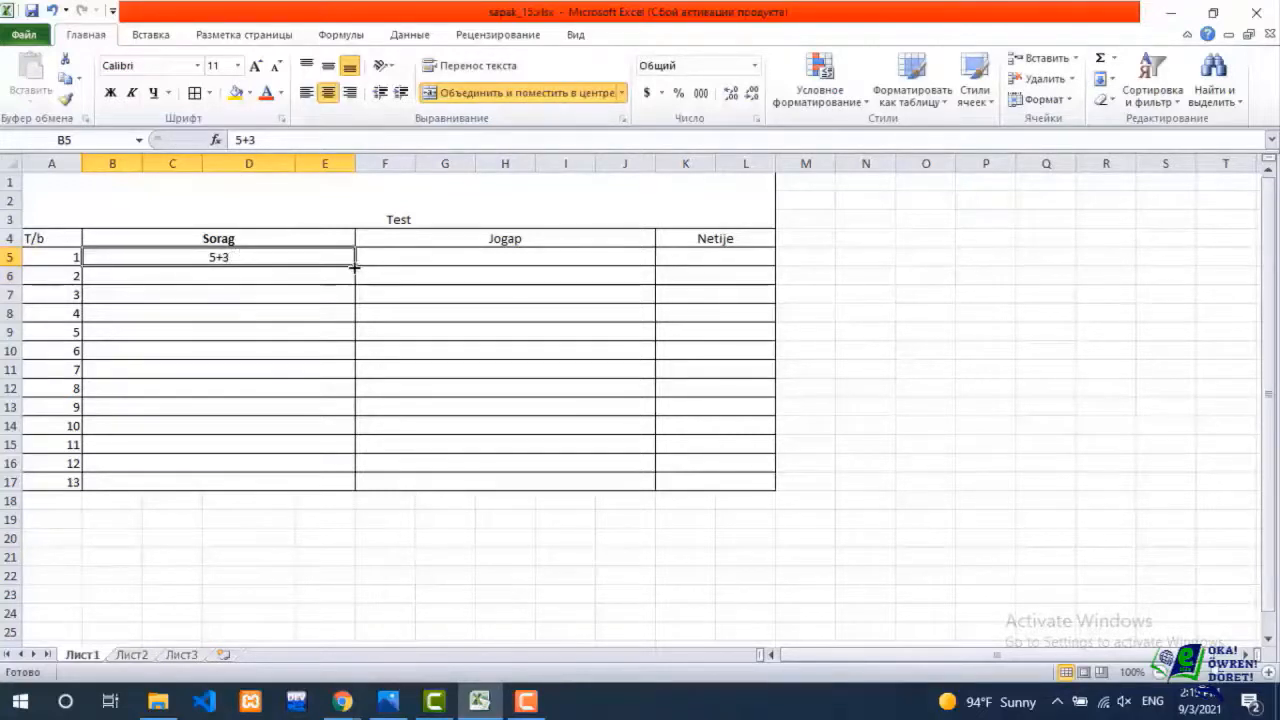
drag(354, 266, 337, 488)
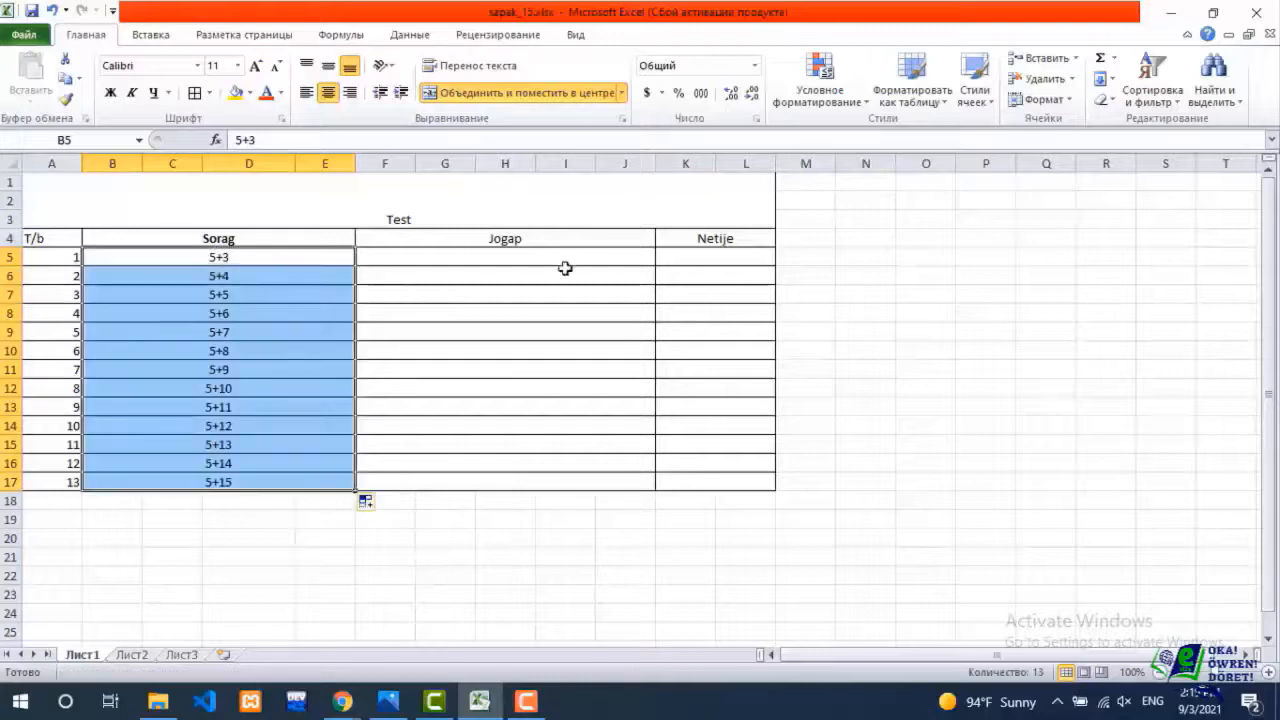
Insert the logical ЕСЛИ function in K5 and set its condition to B5=8.
click(542, 245)
click(544, 258)
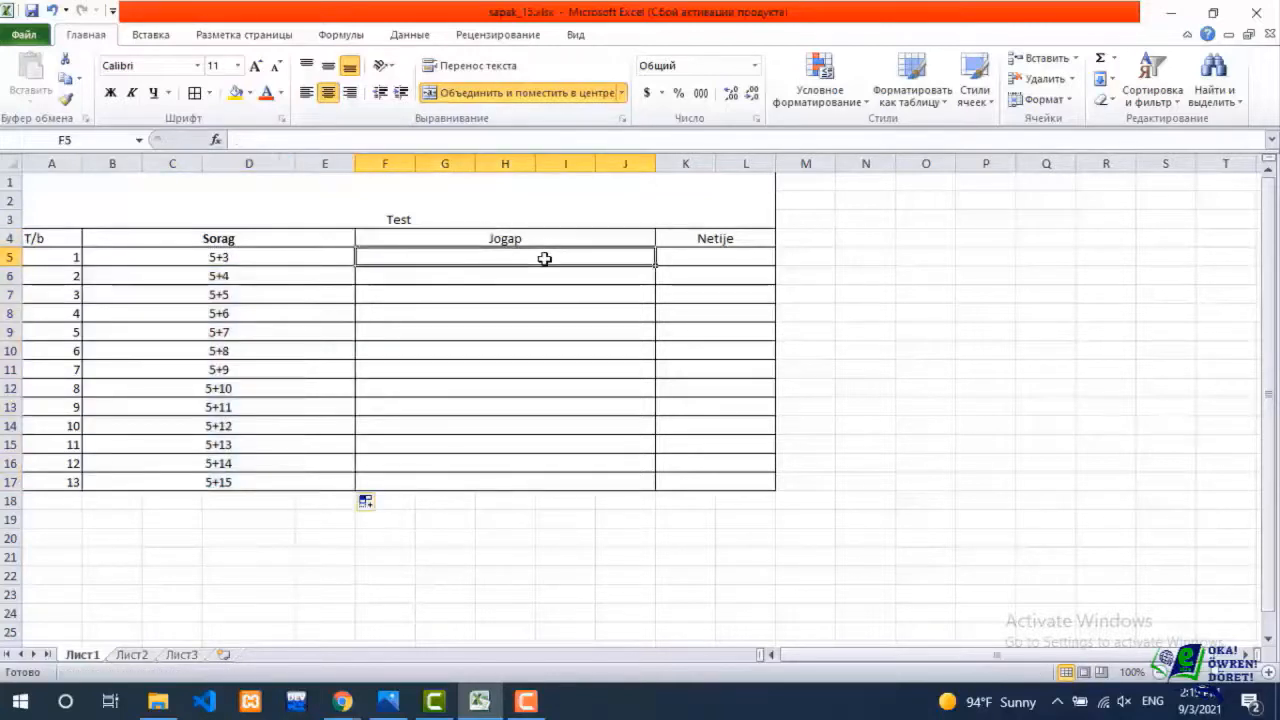
click(728, 258)
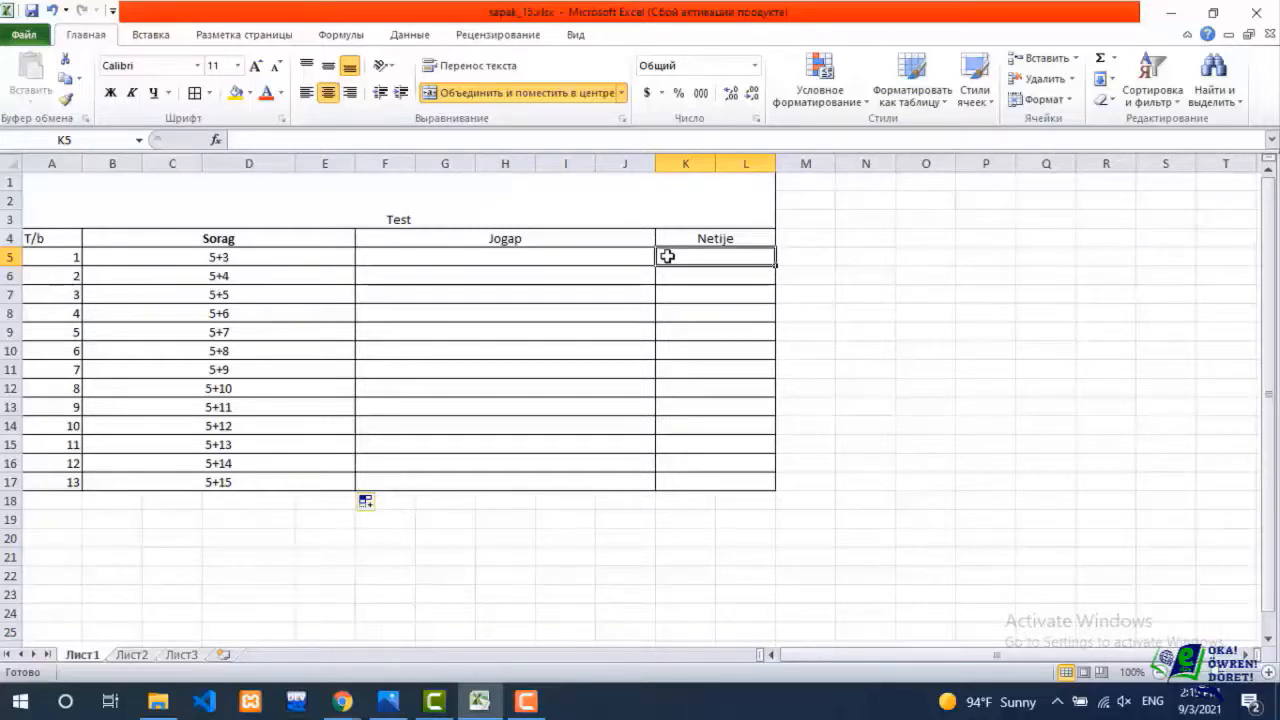
click(366, 34)
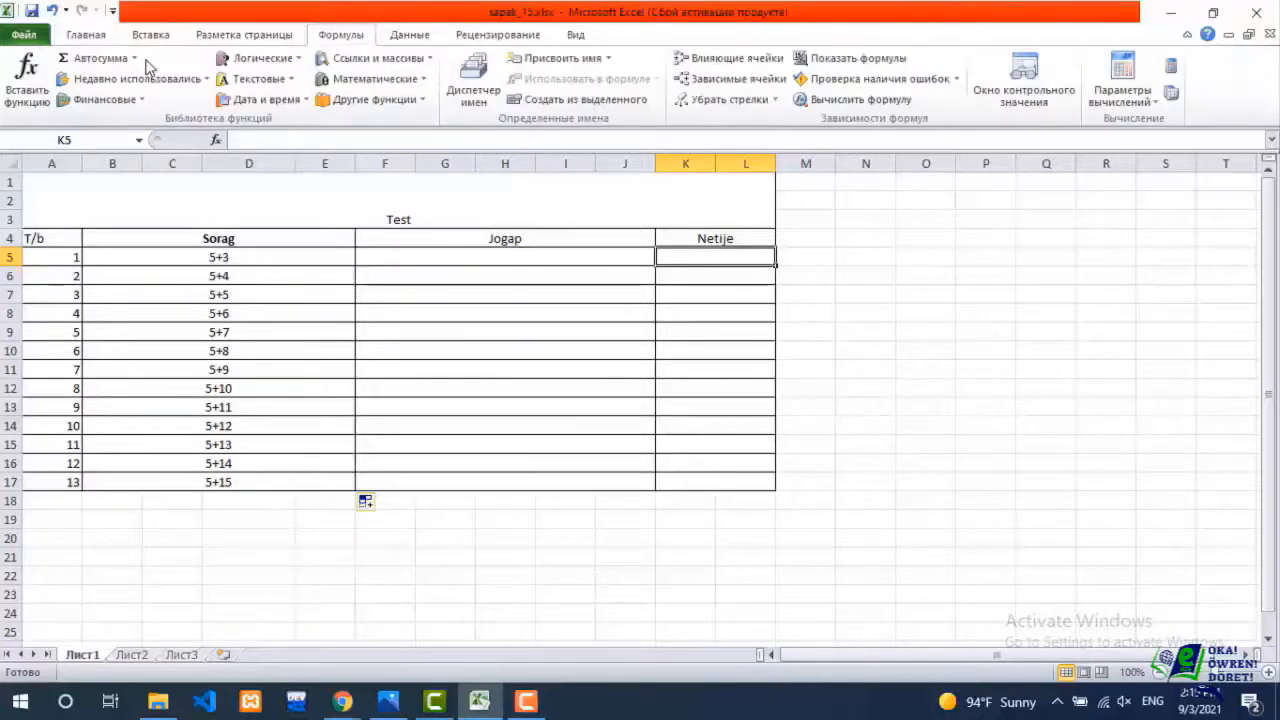
click(265, 58)
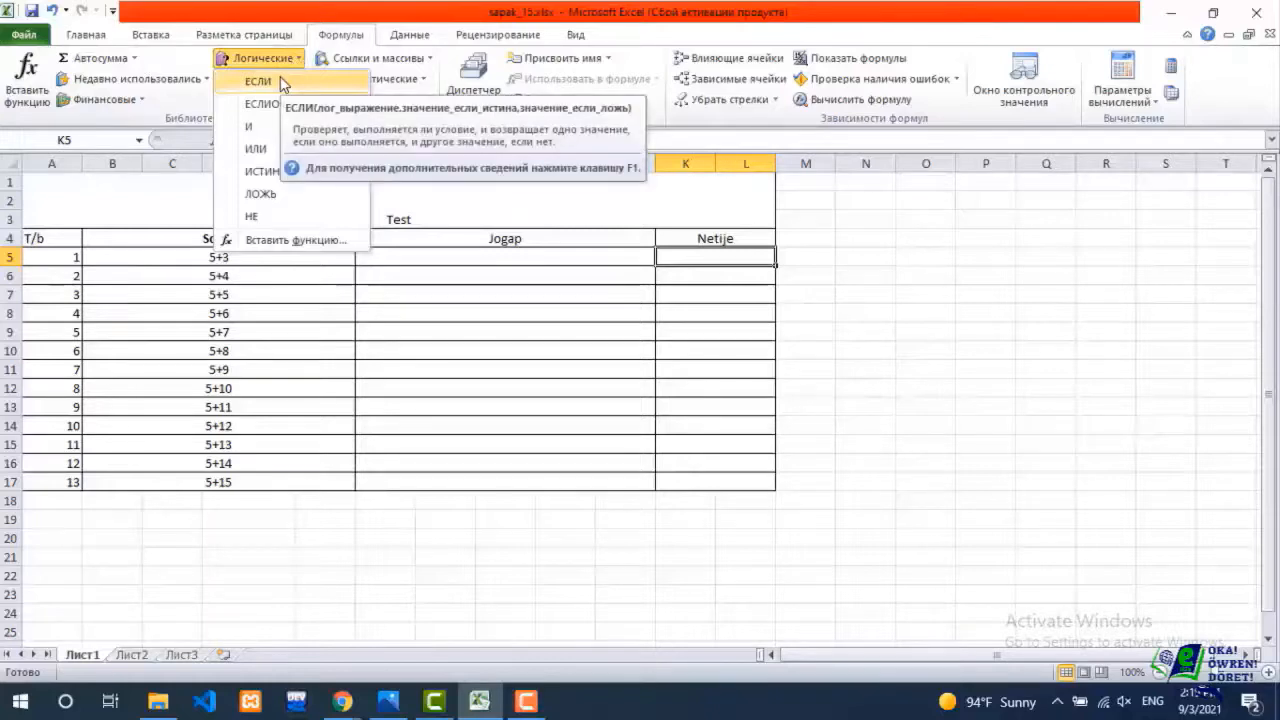
click(280, 80)
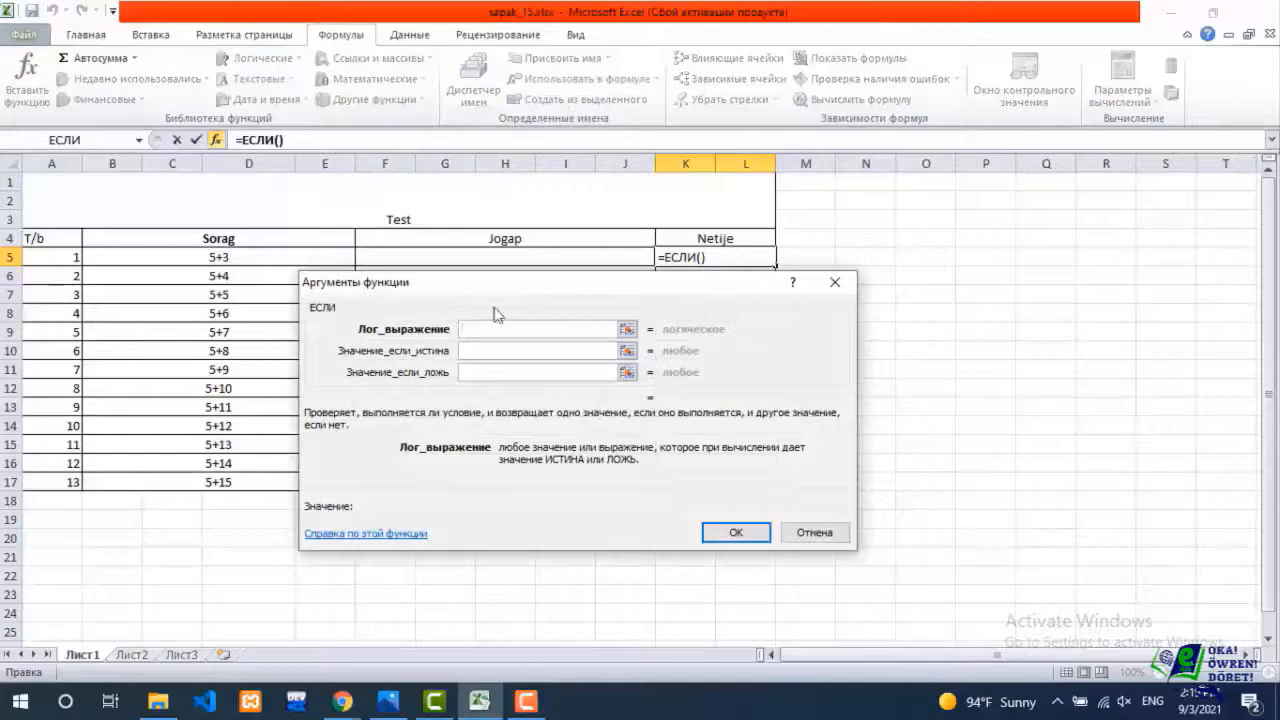
drag(498, 287, 450, 380)
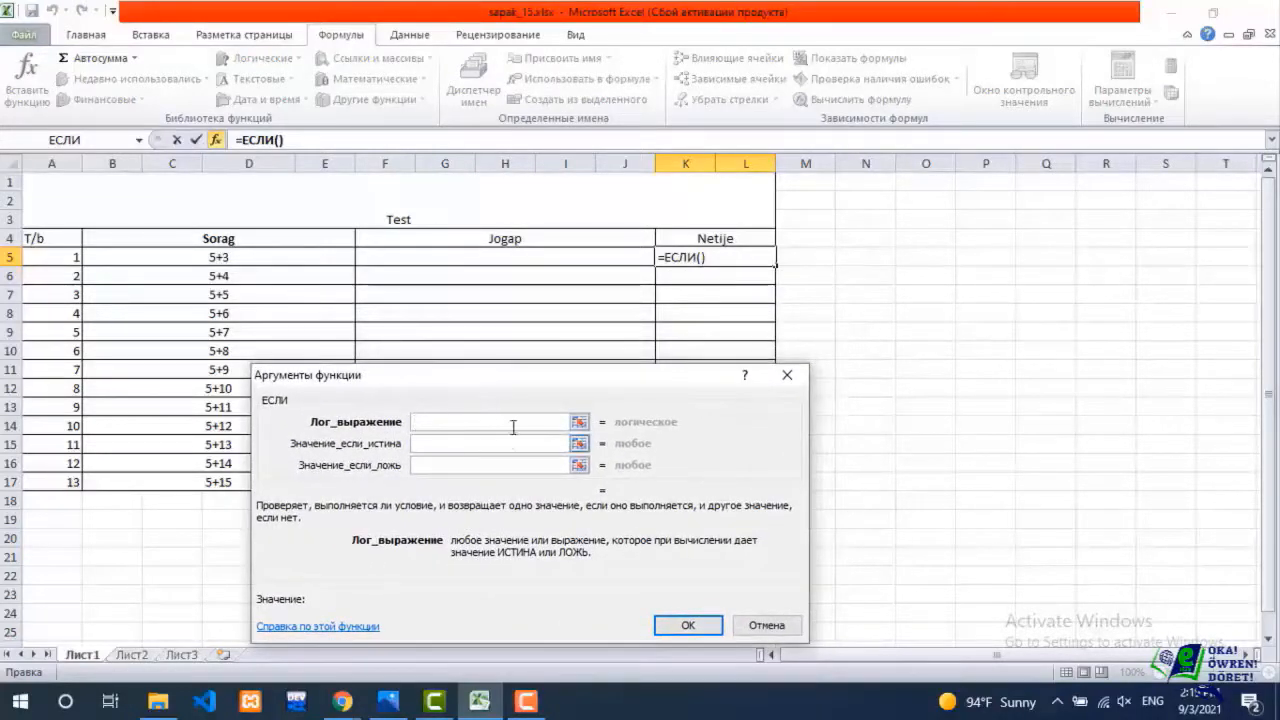
click(257, 260)
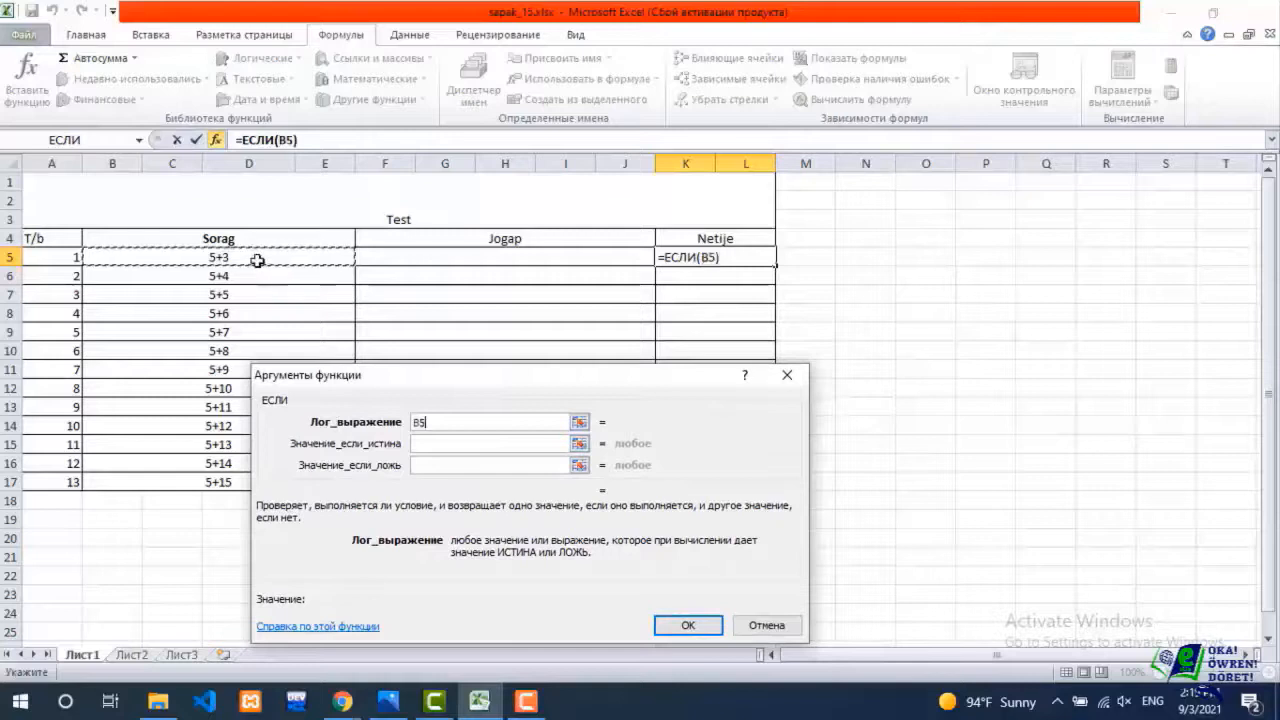
text(=)
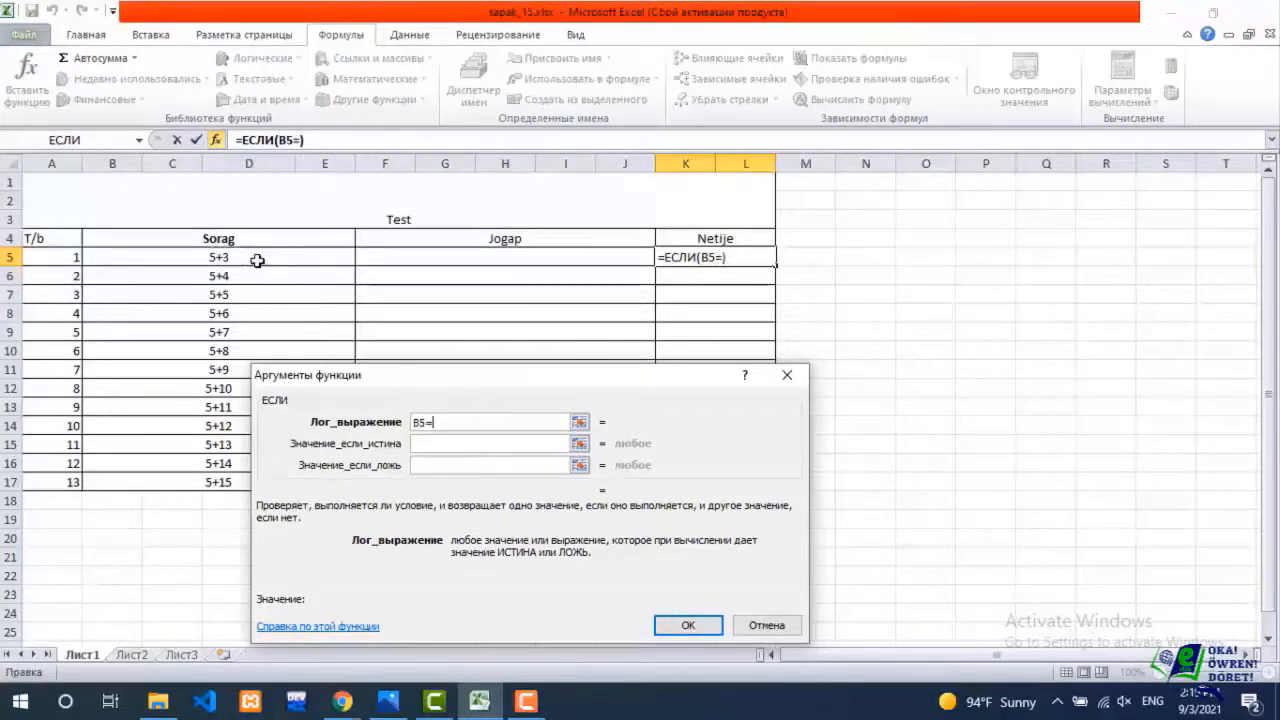
text(8)
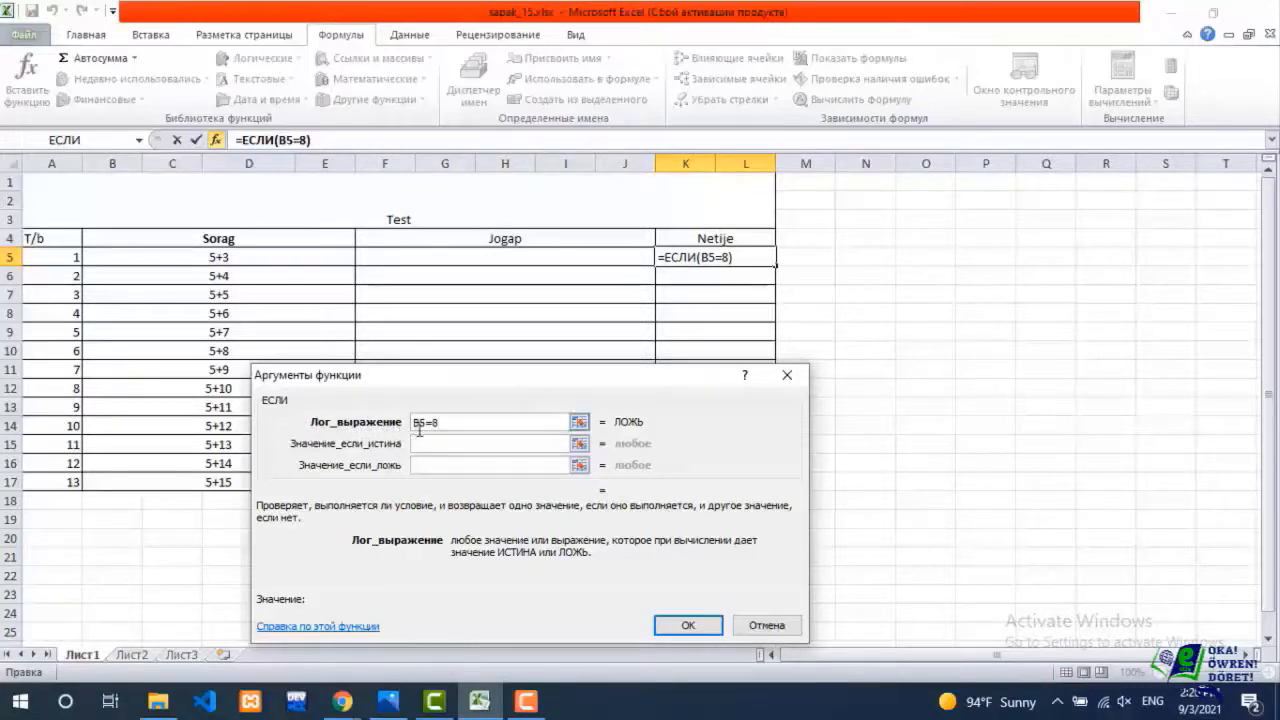
Set the function's true value to "Dogry" and its false value to "Yalnysh", then confirm the arguments.
click(428, 445)
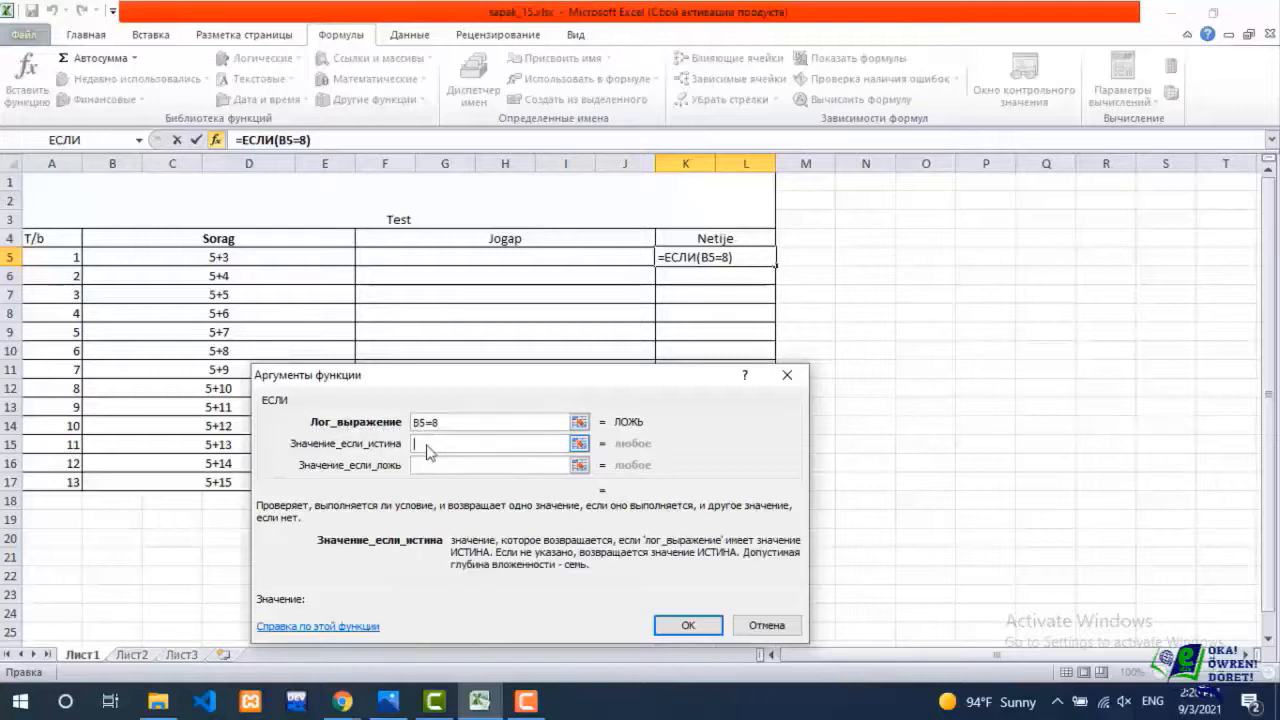
text(Dogry)
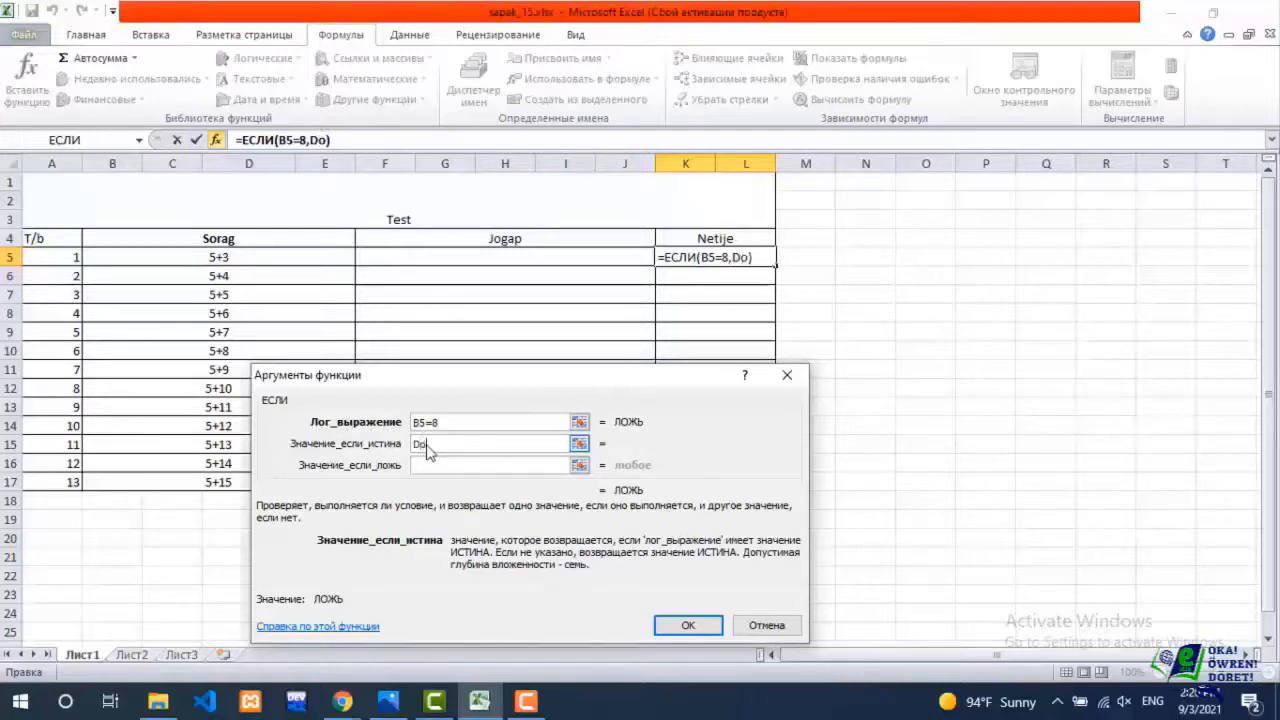
click(427, 464)
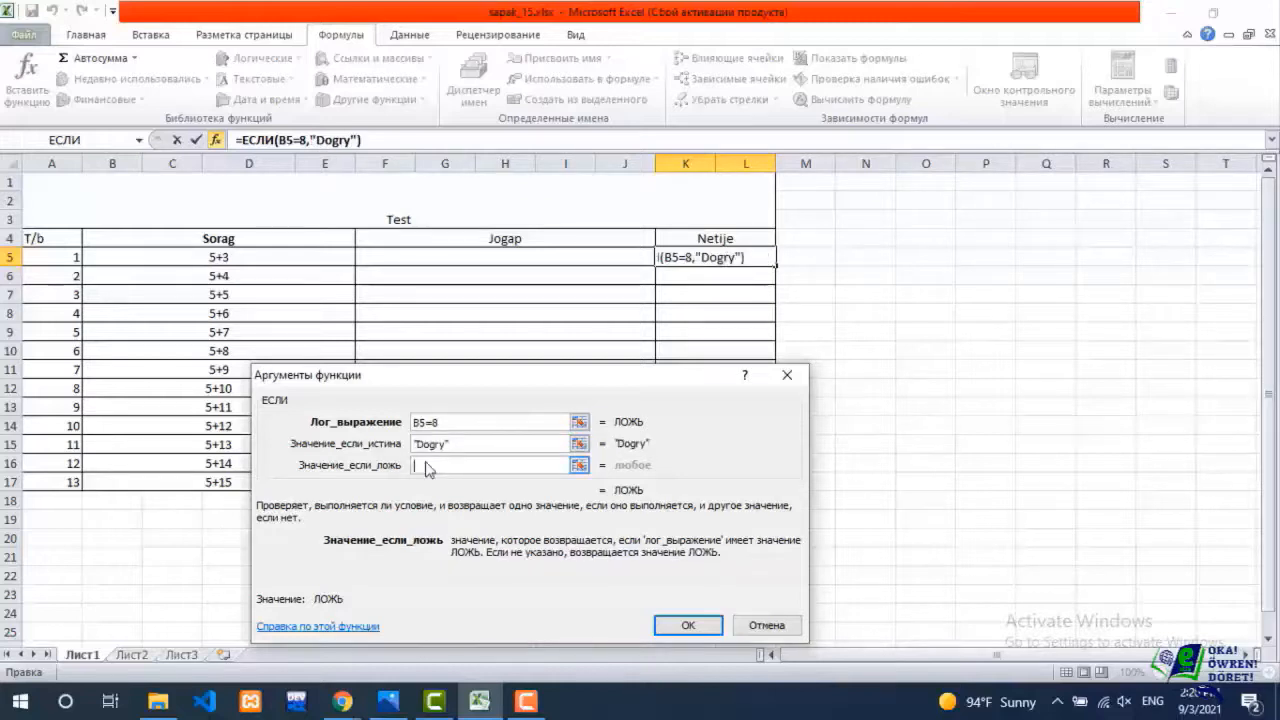
text(Y)
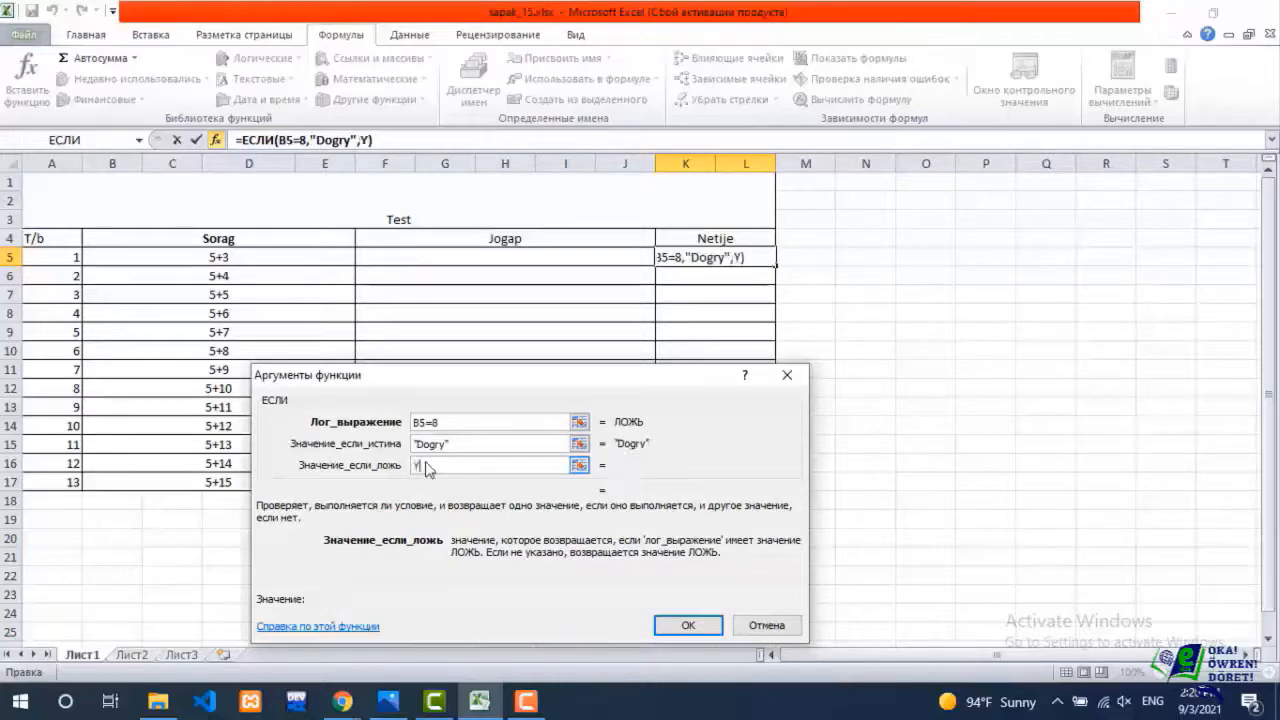
text(alnysh)
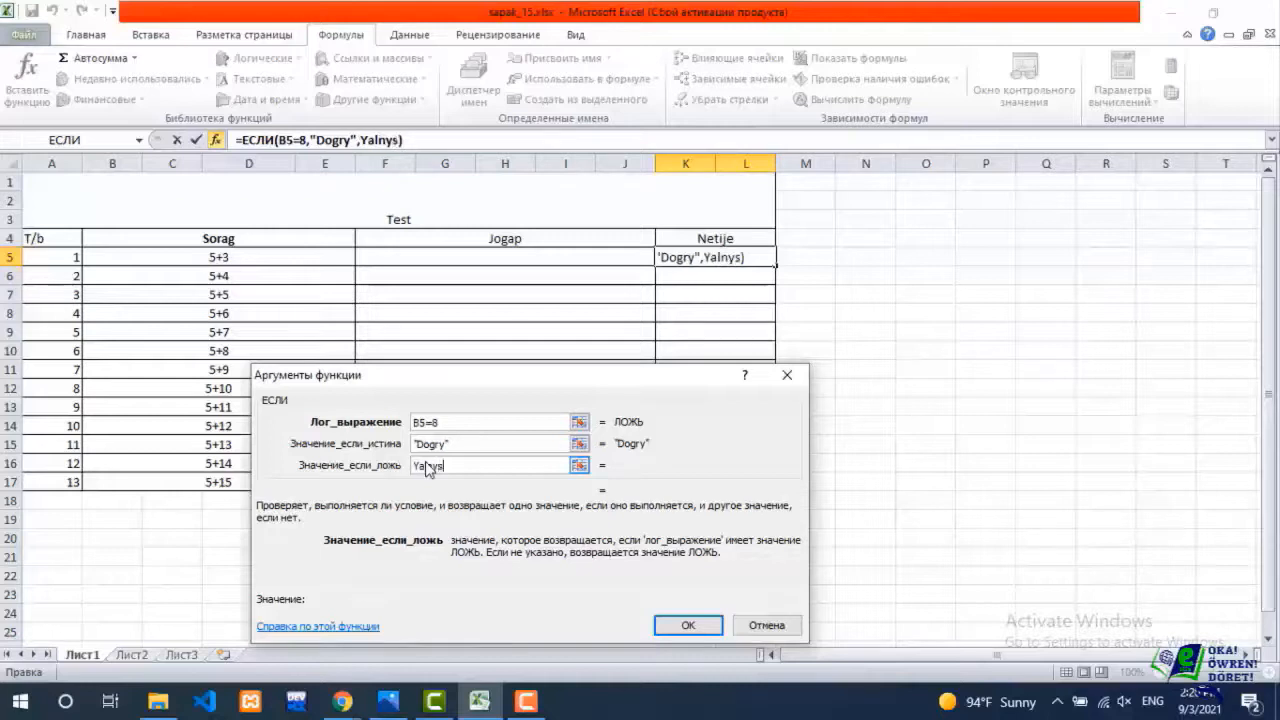
click(690, 626)
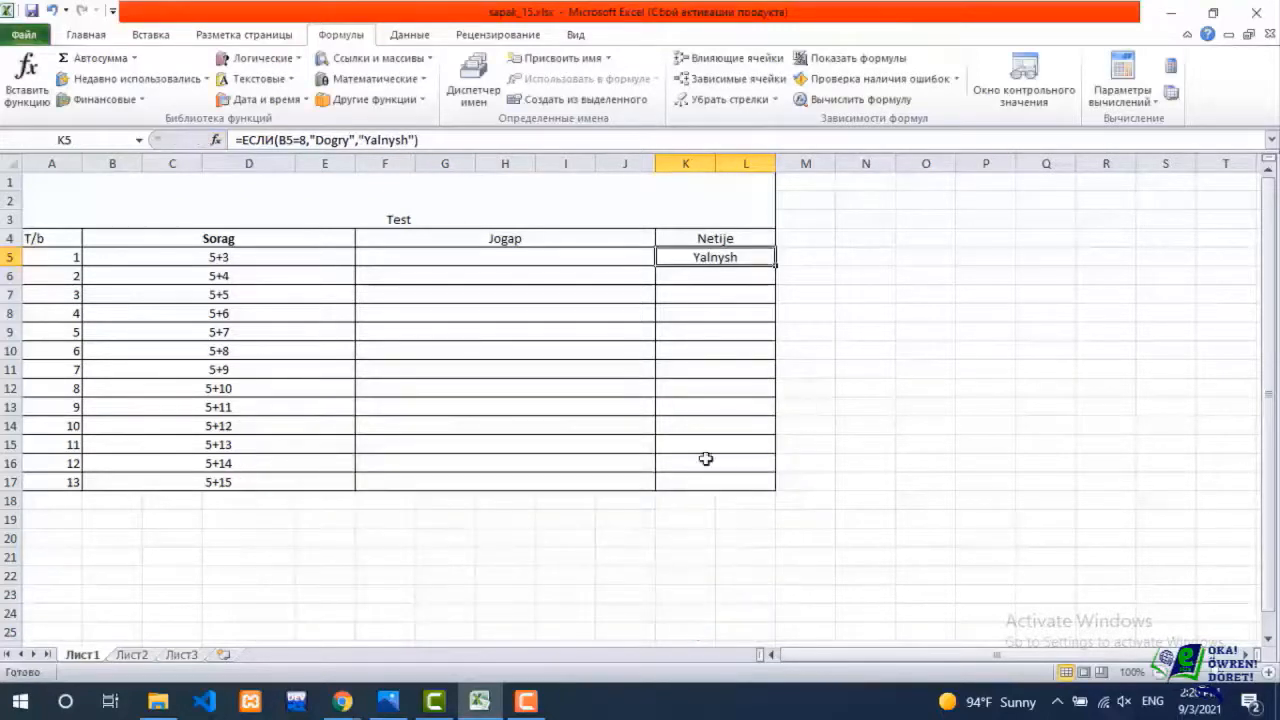
Enter 8 as the answer in F5 and change the cell tested by the K5 formula to F5.
click(627, 258)
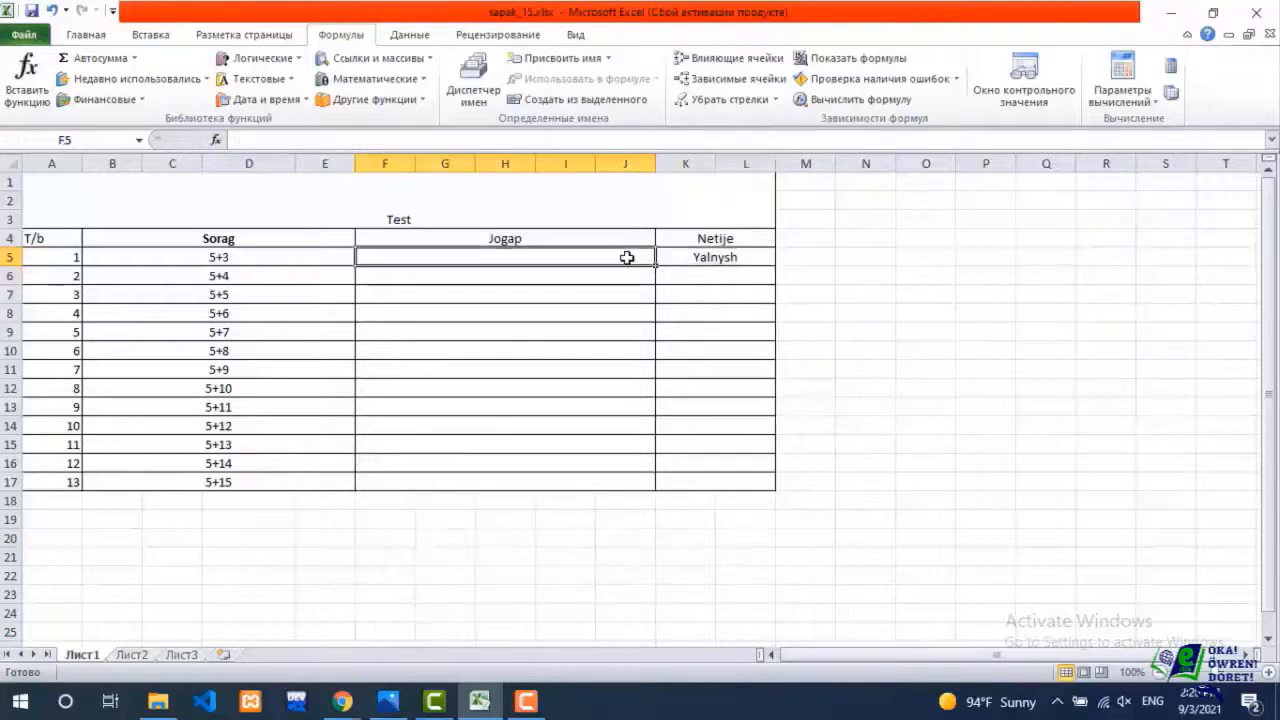
text(8)
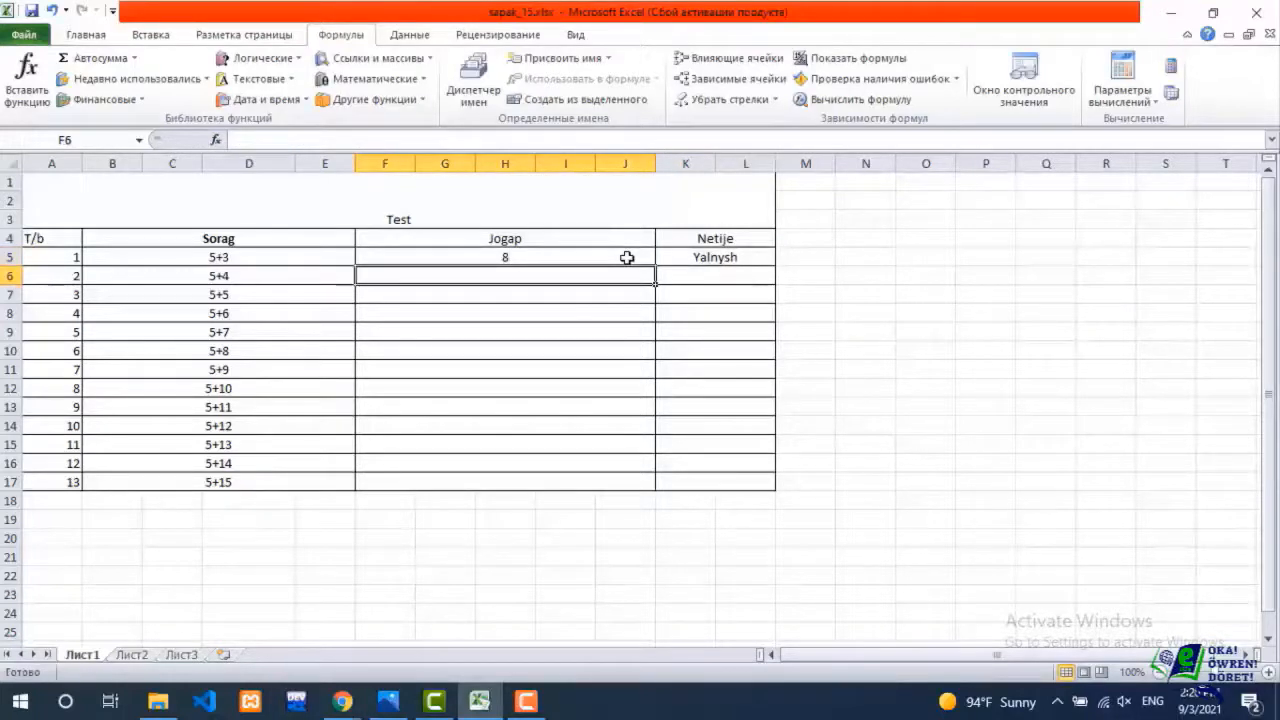
click(704, 256)
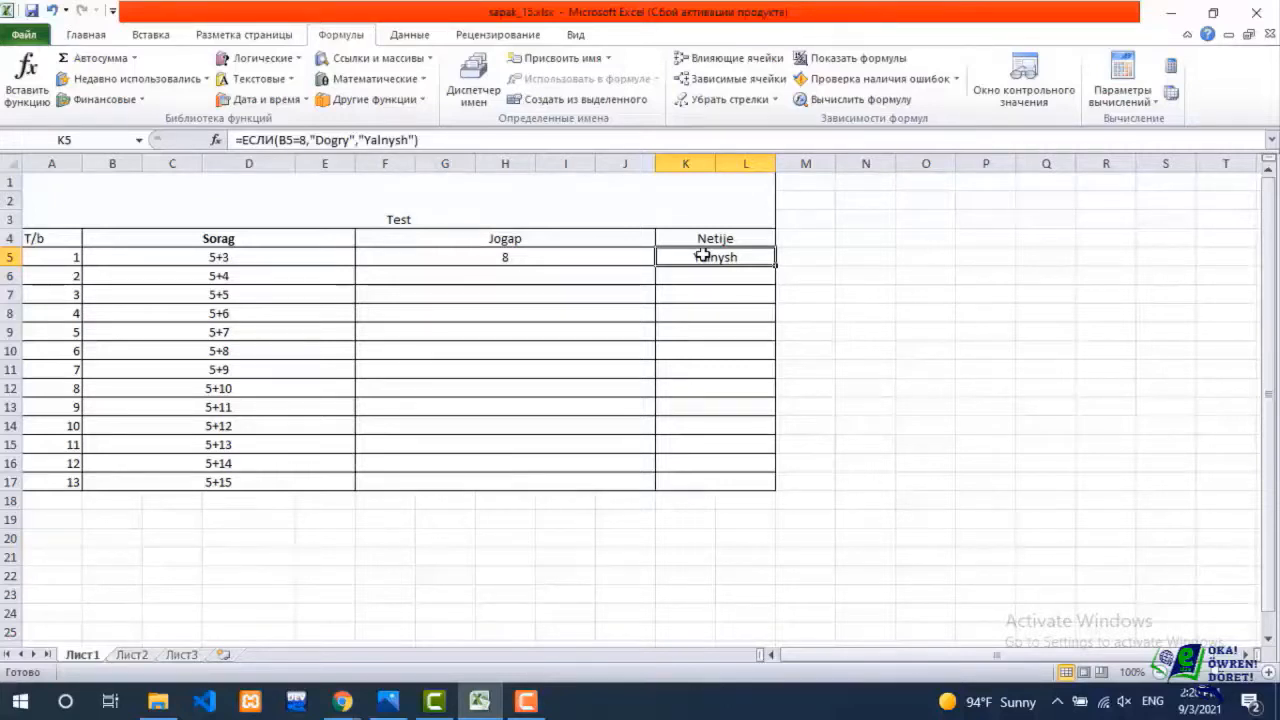
double_click(704, 256)
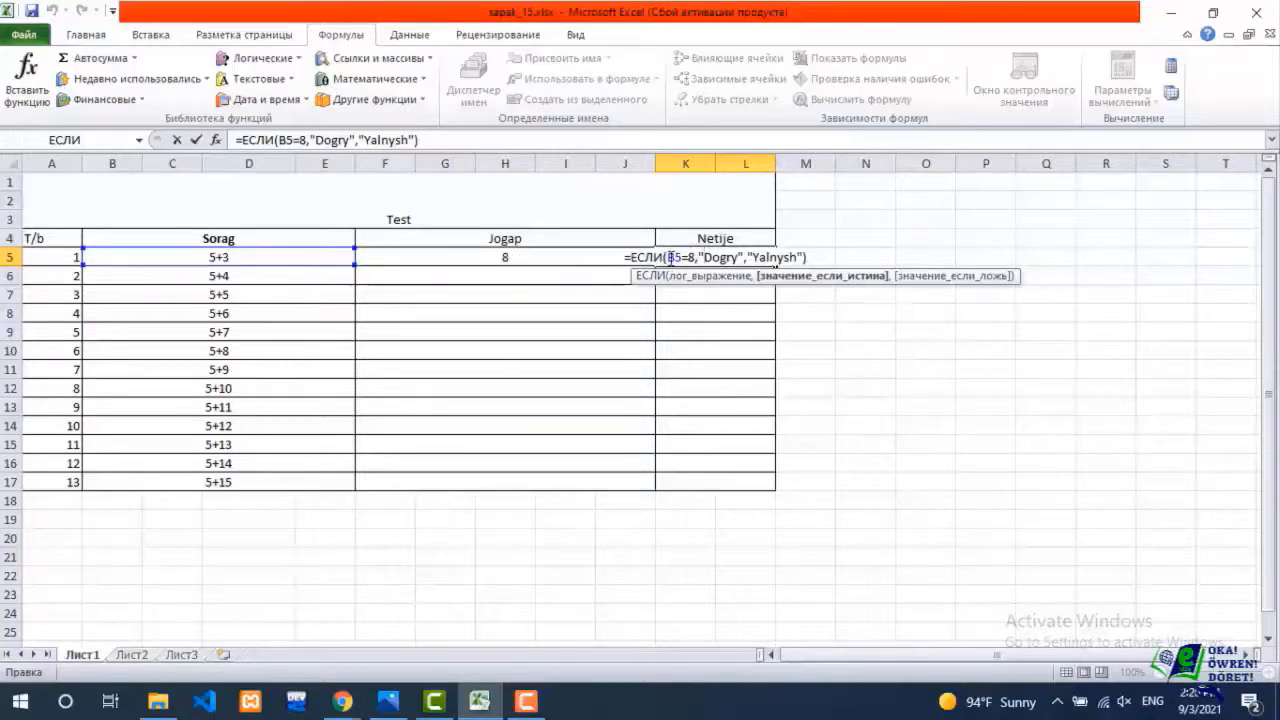
double_click(672, 257)
click(529, 254)
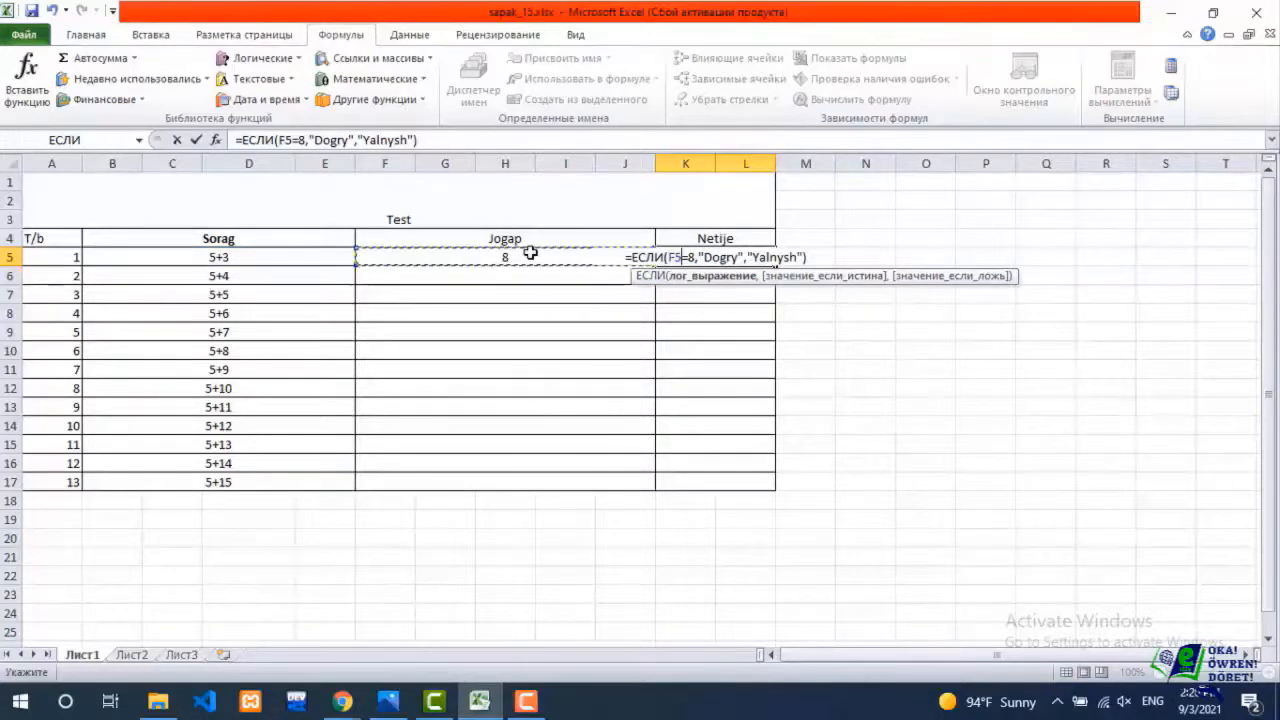
key(Return)
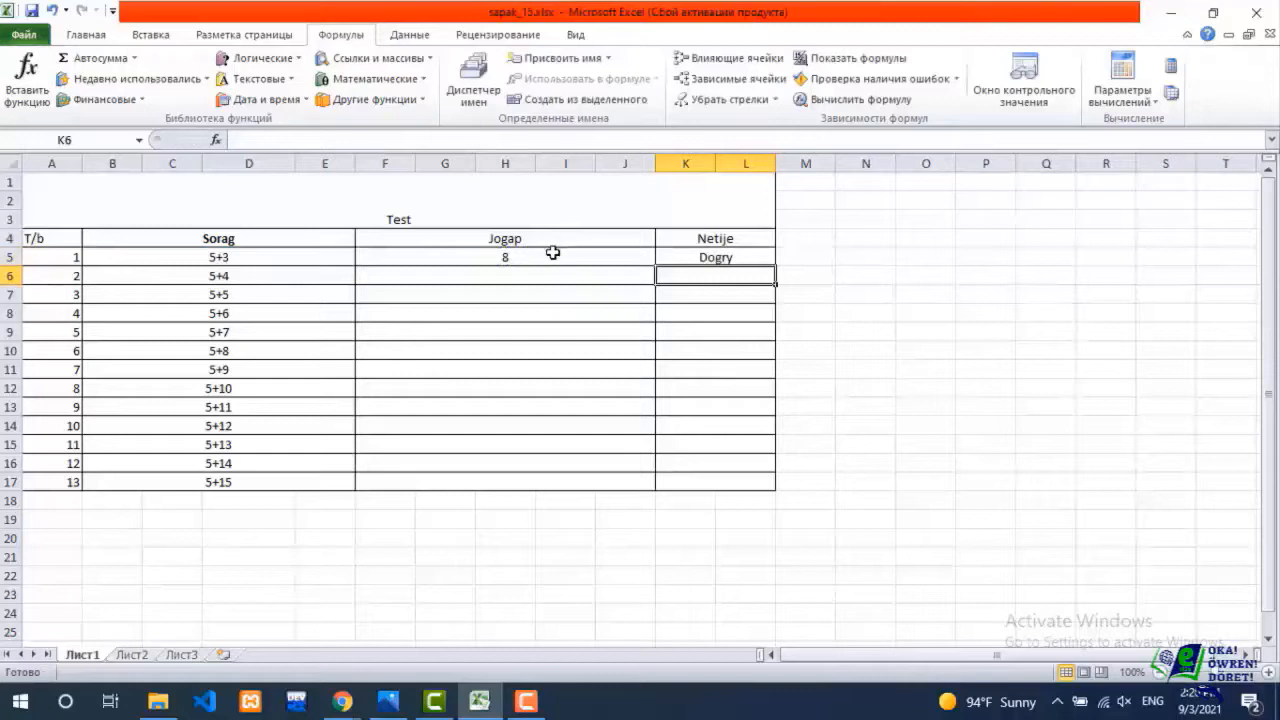
Test the K5 formula by clearing the answer in F5 and entering 8 there again.
click(553, 253)
key(BackSpace)
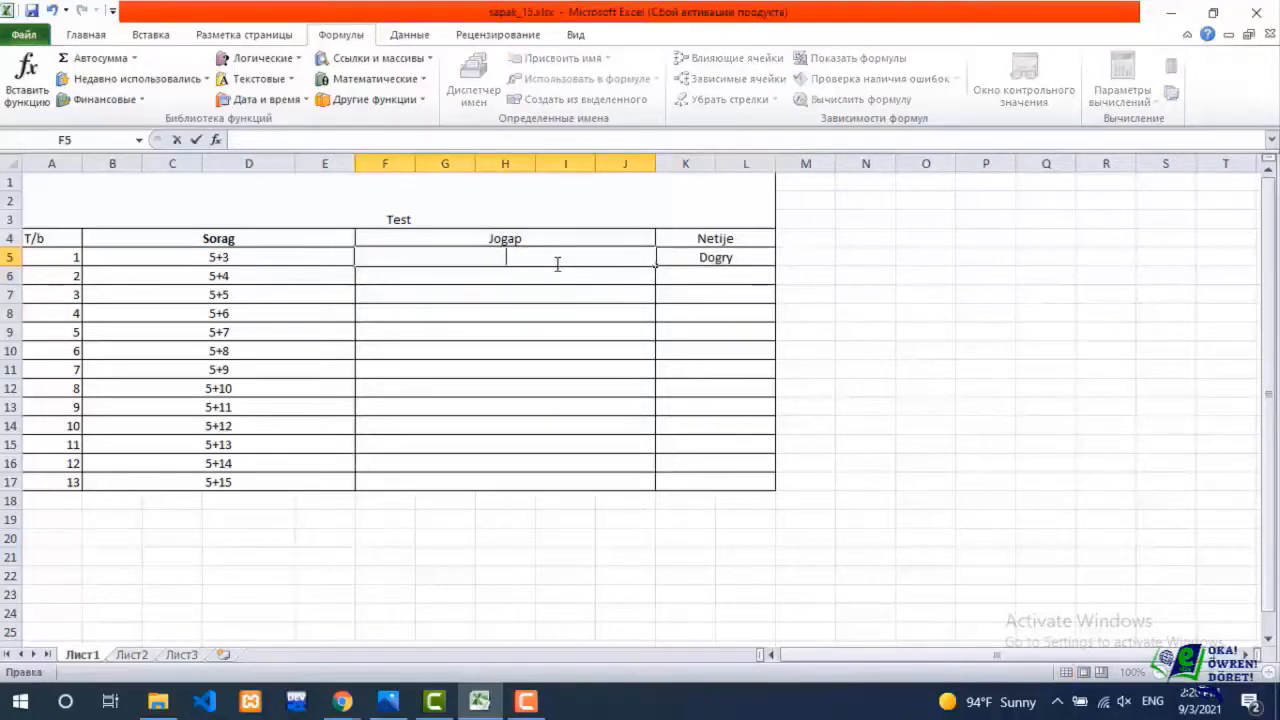
click(563, 281)
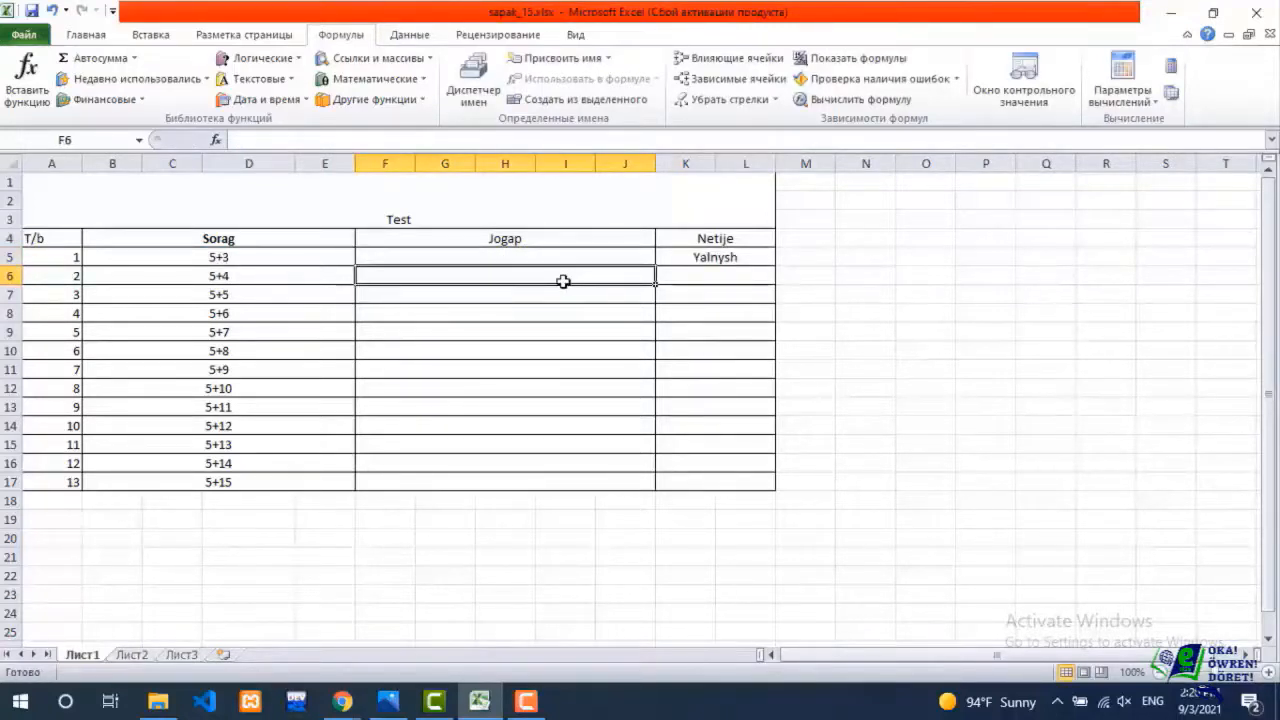
click(563, 259)
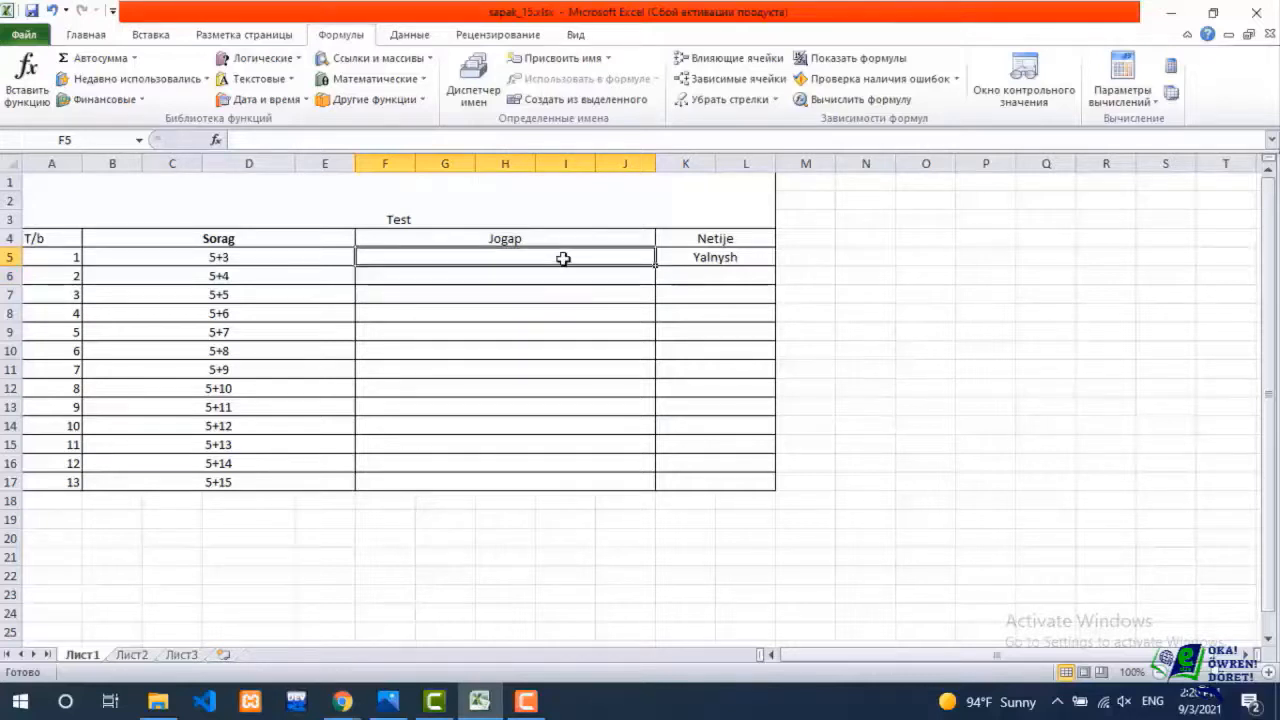
text(8)
click(567, 278)
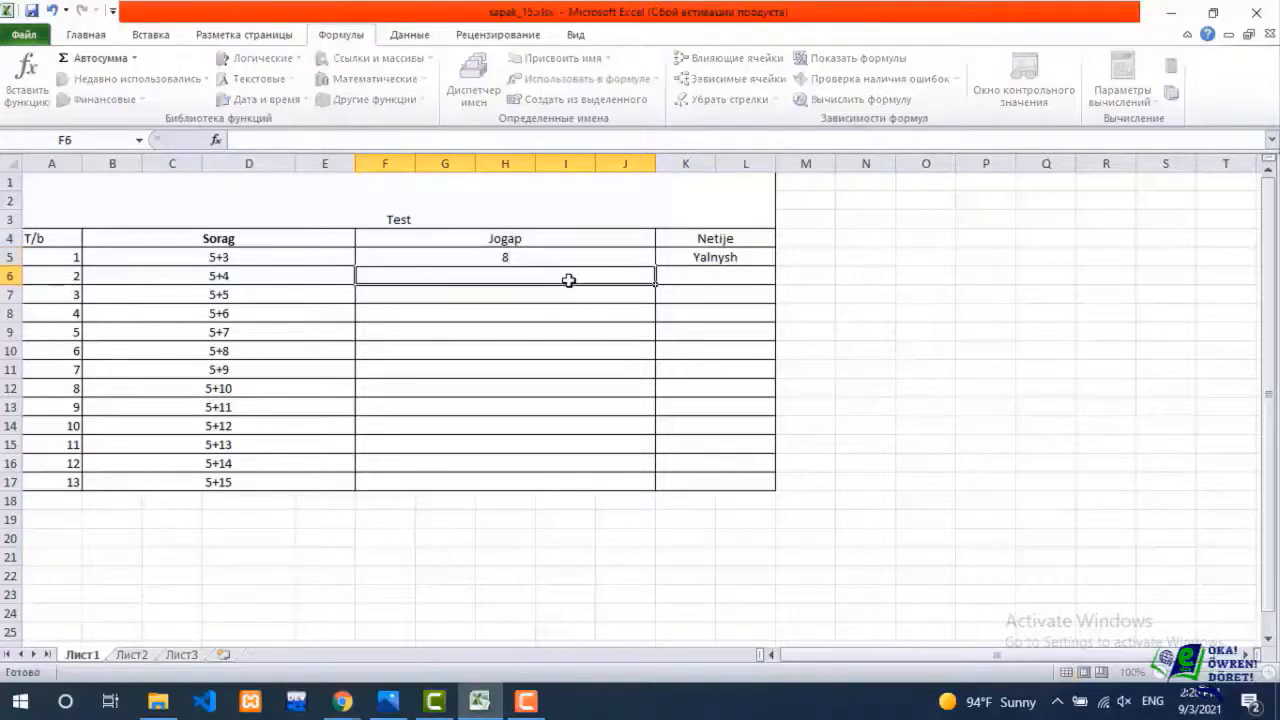
Fill the K5 result formula down to row 17 and change the expected answer in the K6 formula to 9.
click(701, 258)
drag(775, 265, 775, 487)
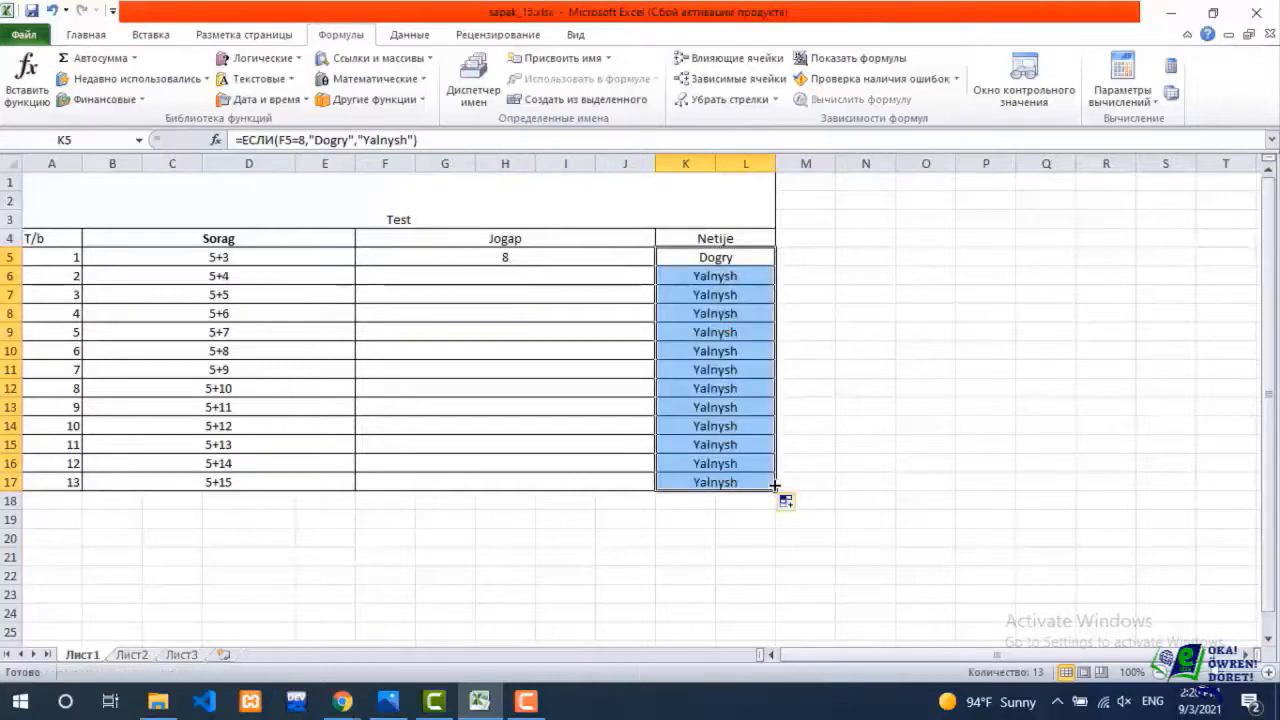
double_click(707, 275)
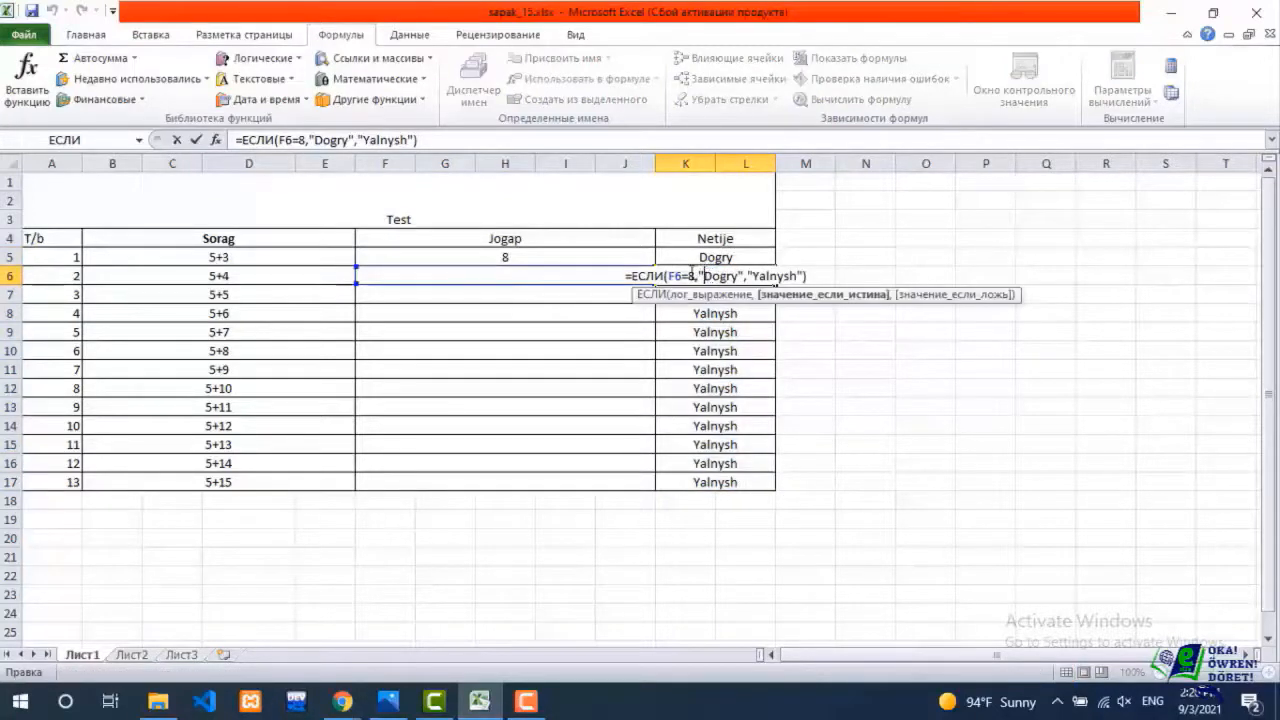
click(692, 276)
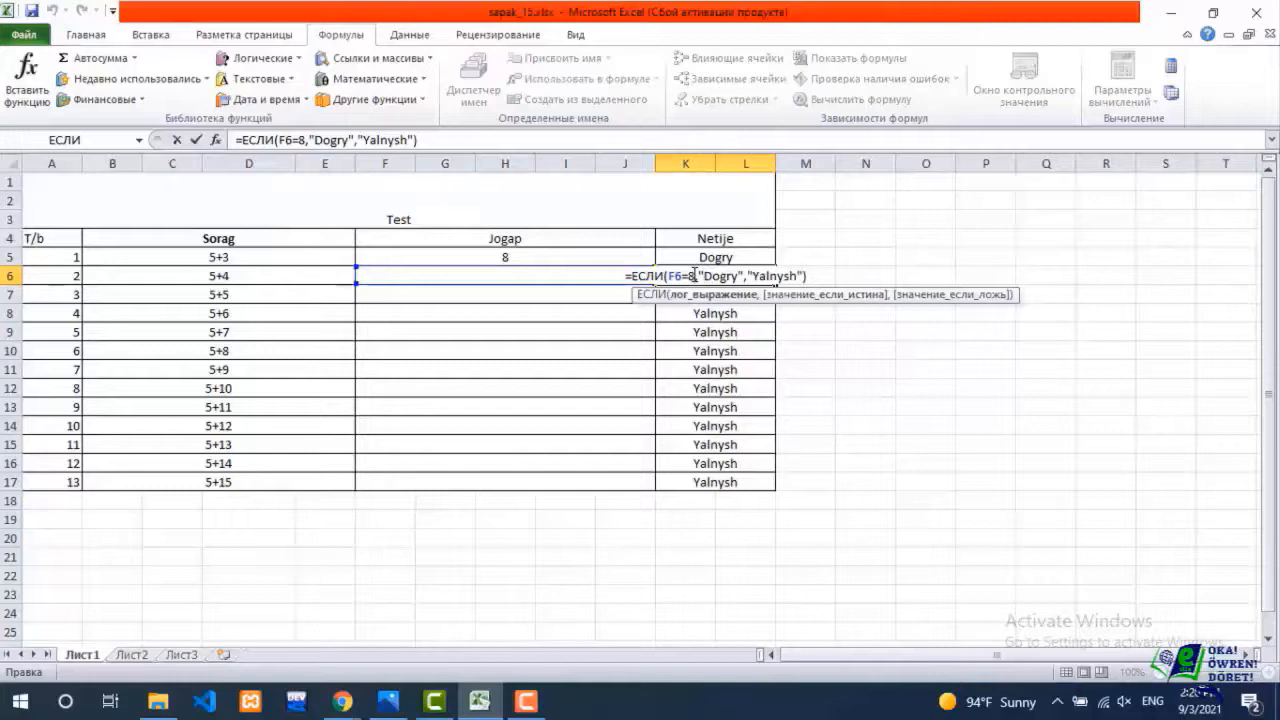
key(BackSpace)
text(9)
key(Return)
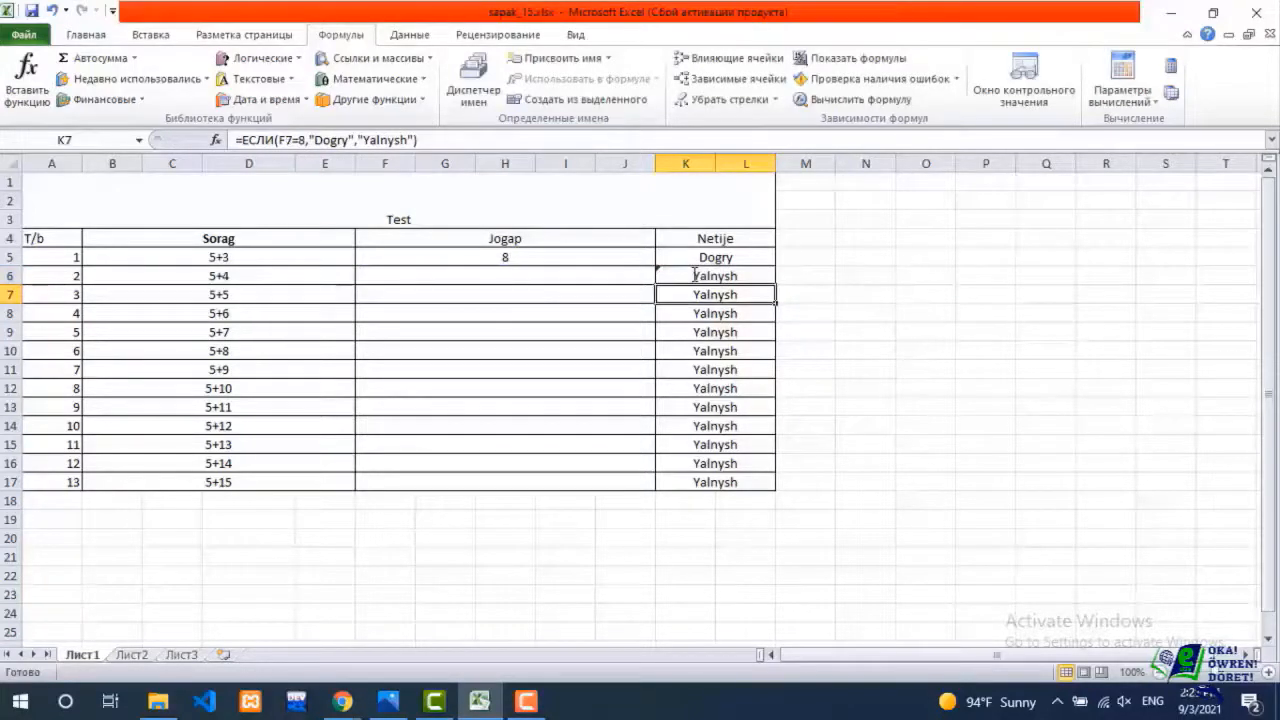
Enter 9 as the answer in F6 and inspect the K6 result formula without changing it.
click(593, 274)
text(9)
key(Return)
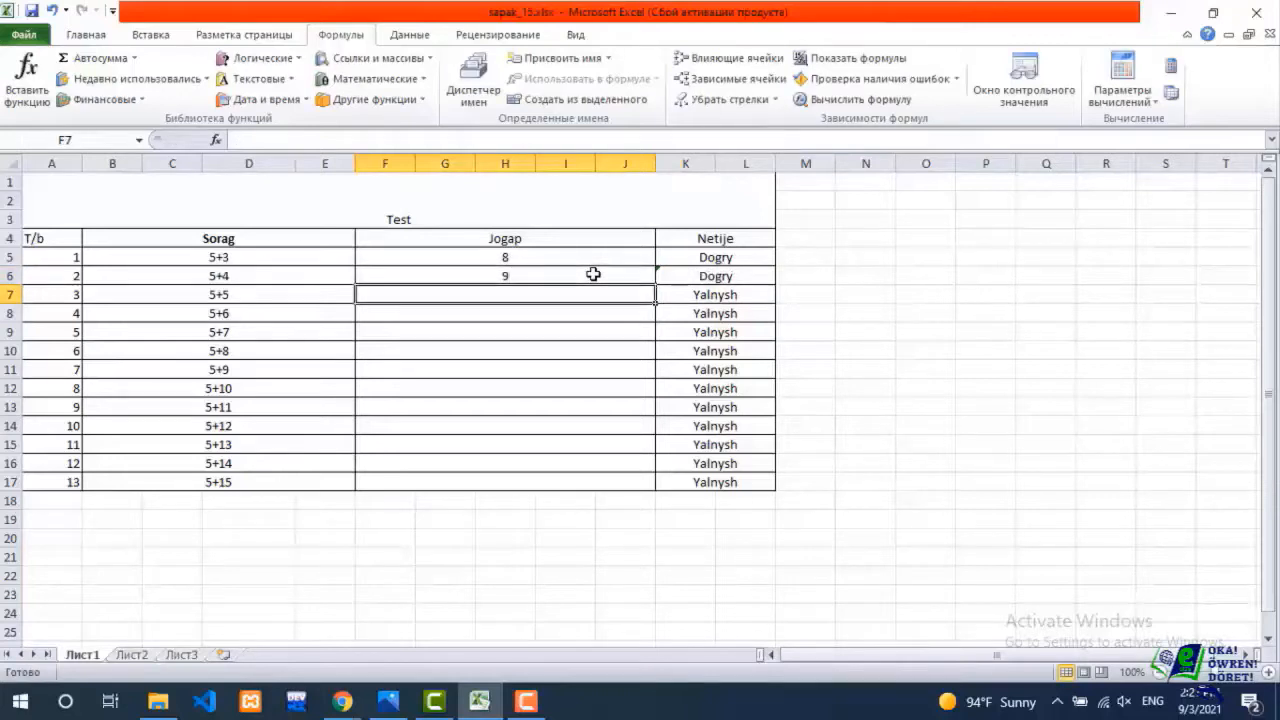
click(730, 280)
double_click(735, 281)
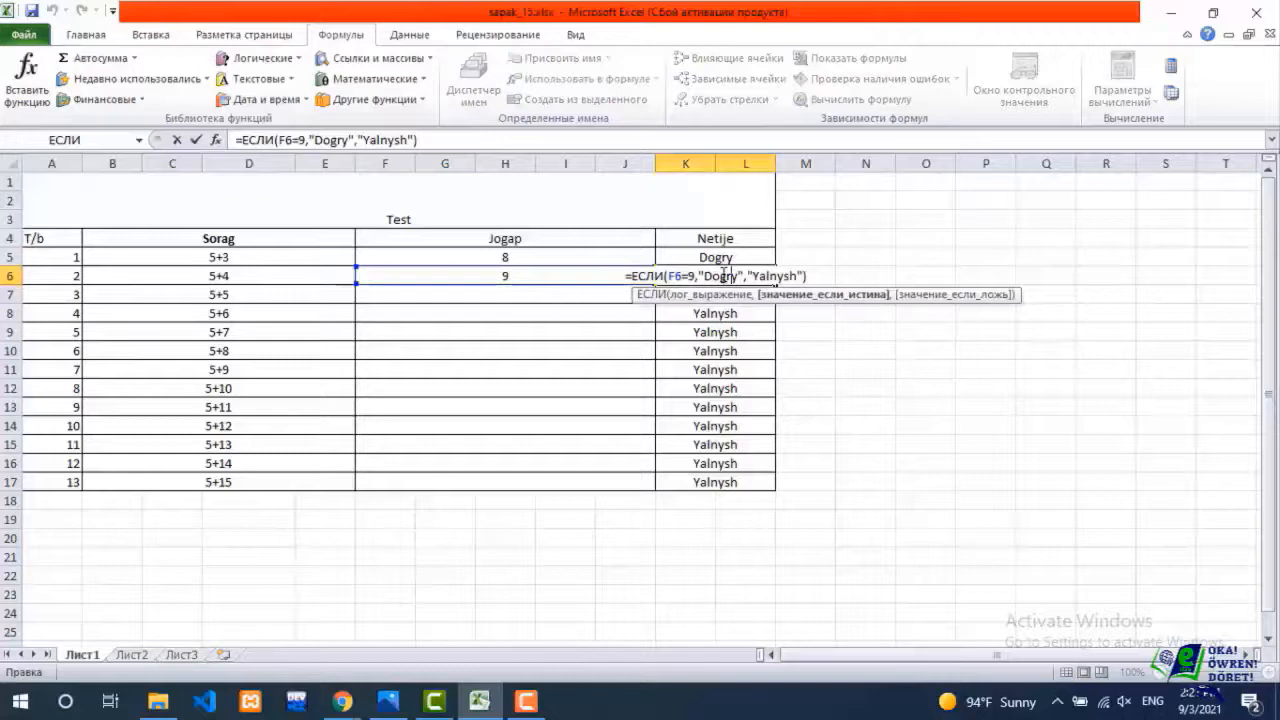
key(Return)
Change the expected answer in the K7 formula to 10.
double_click(727, 294)
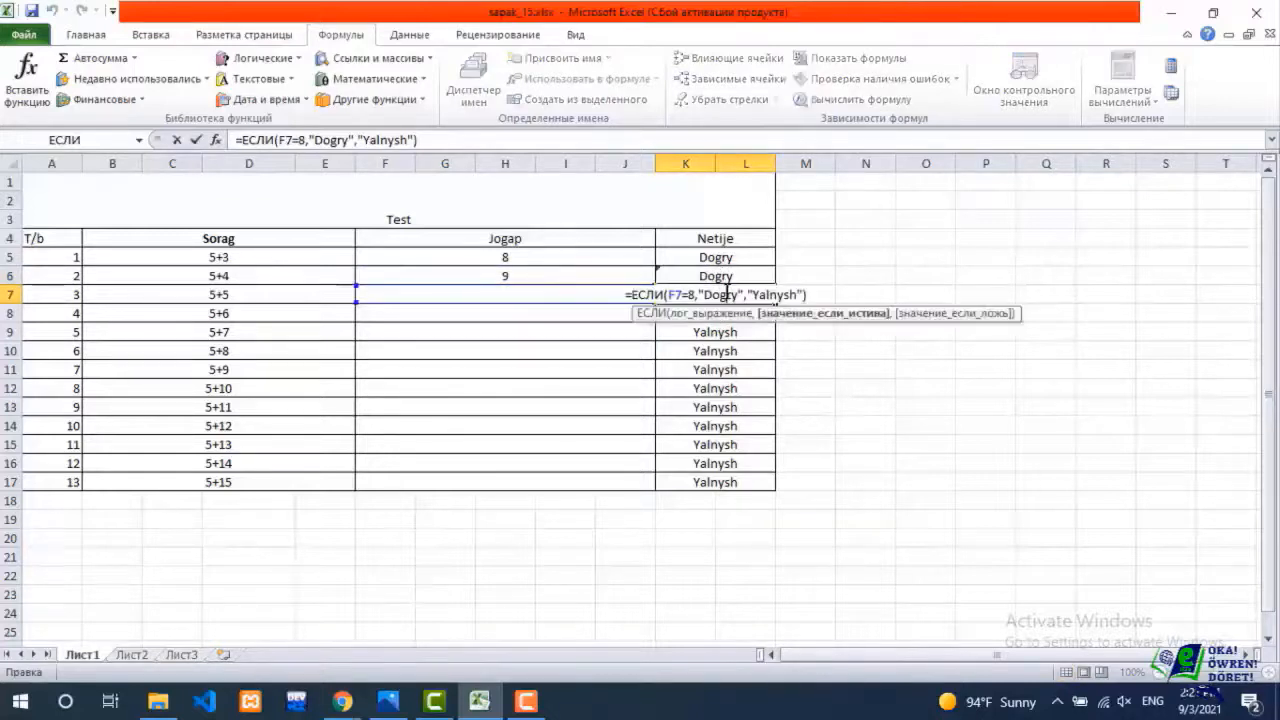
click(694, 294)
key(BackSpace)
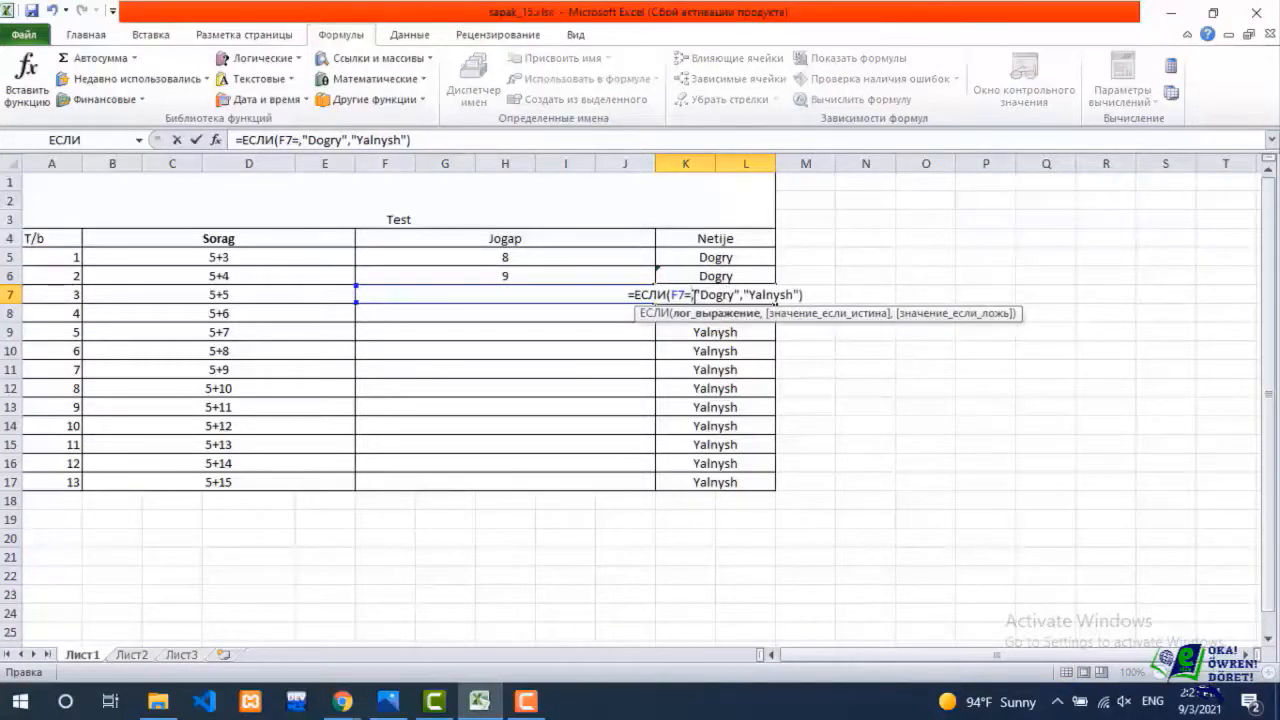
text(10)
key(Return)
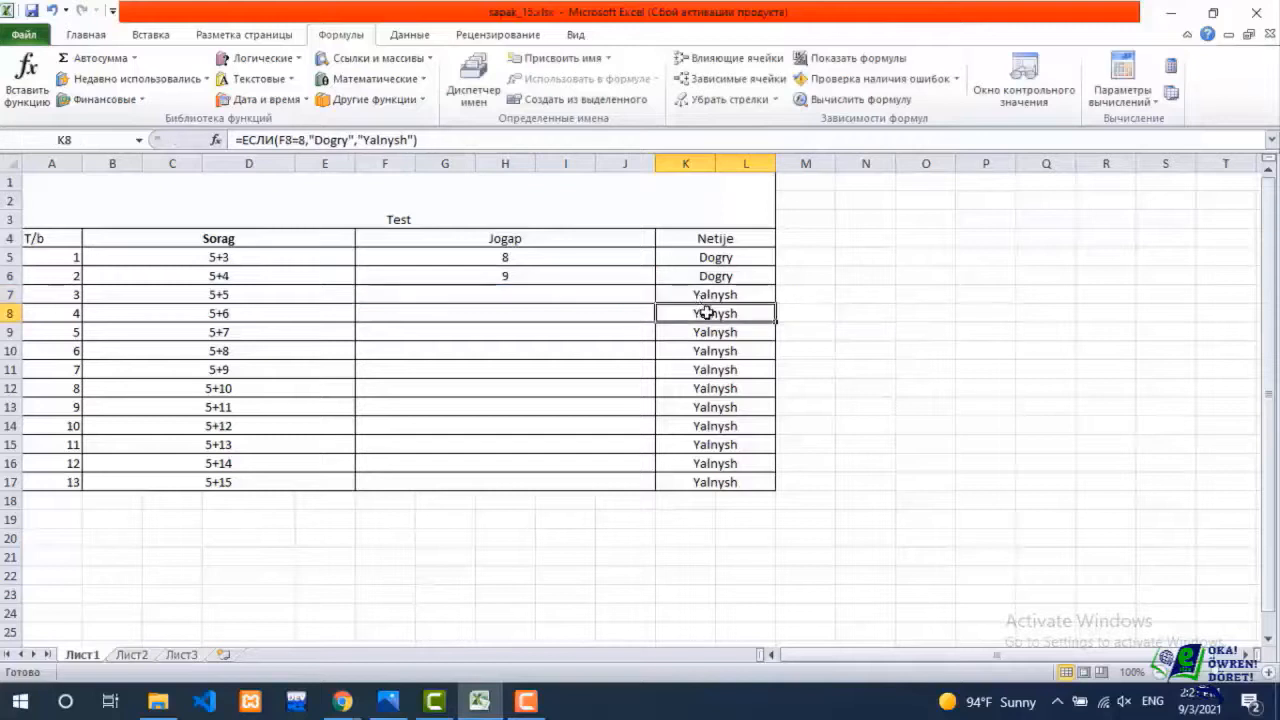
Change the expected answer in the K8 formula to 11.
double_click(707, 313)
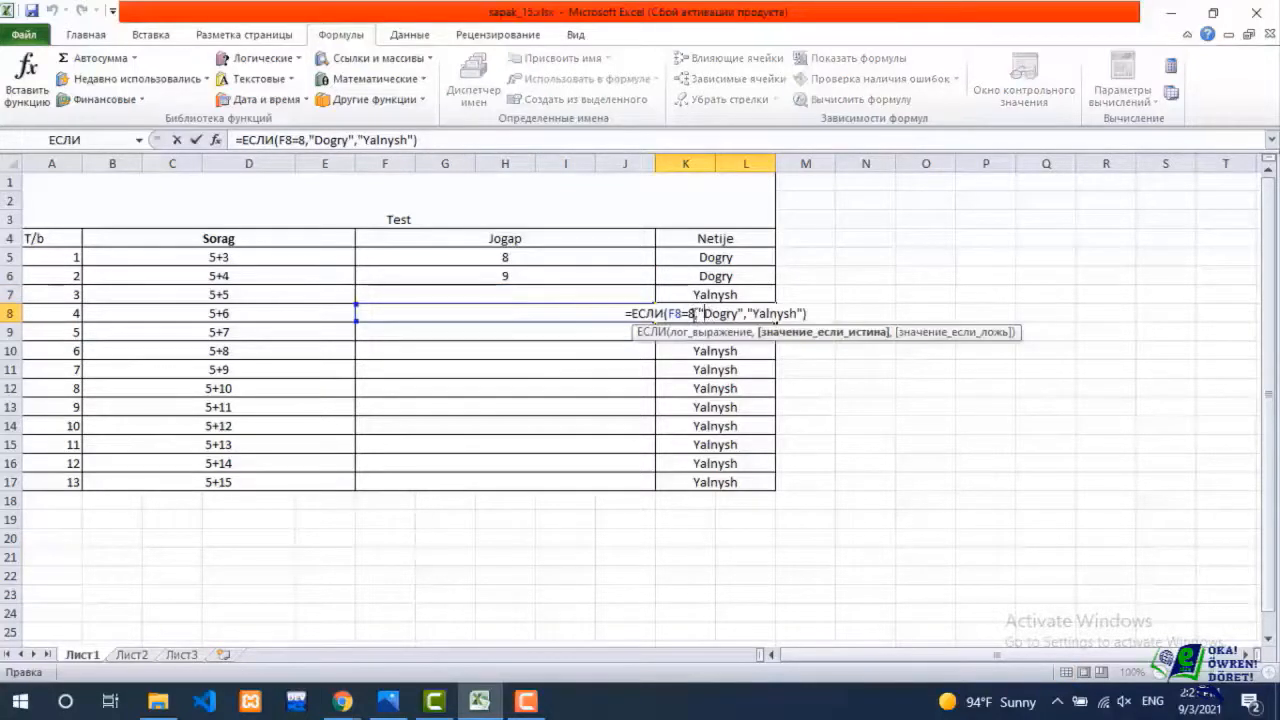
click(696, 313)
key(BackSpace)
text(11)
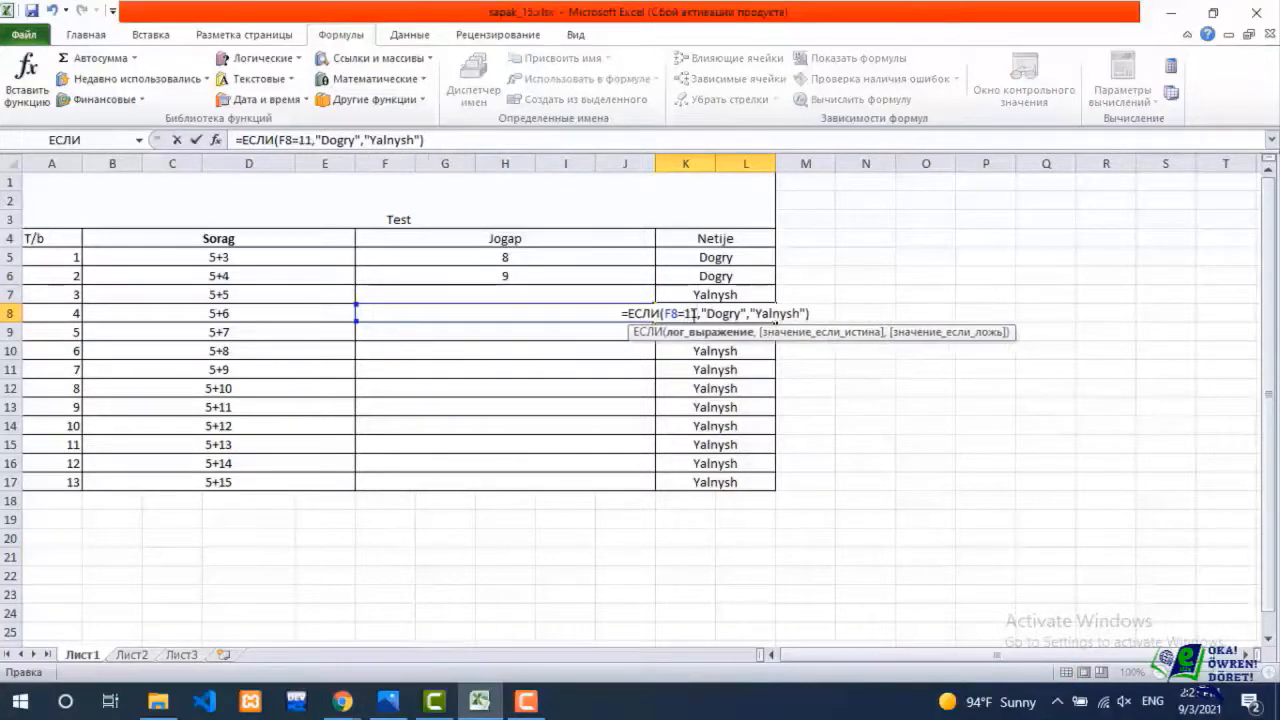
key(Return)
Extend the answer series from F5:F6 down the Jogap column to row 17.
click(555, 257)
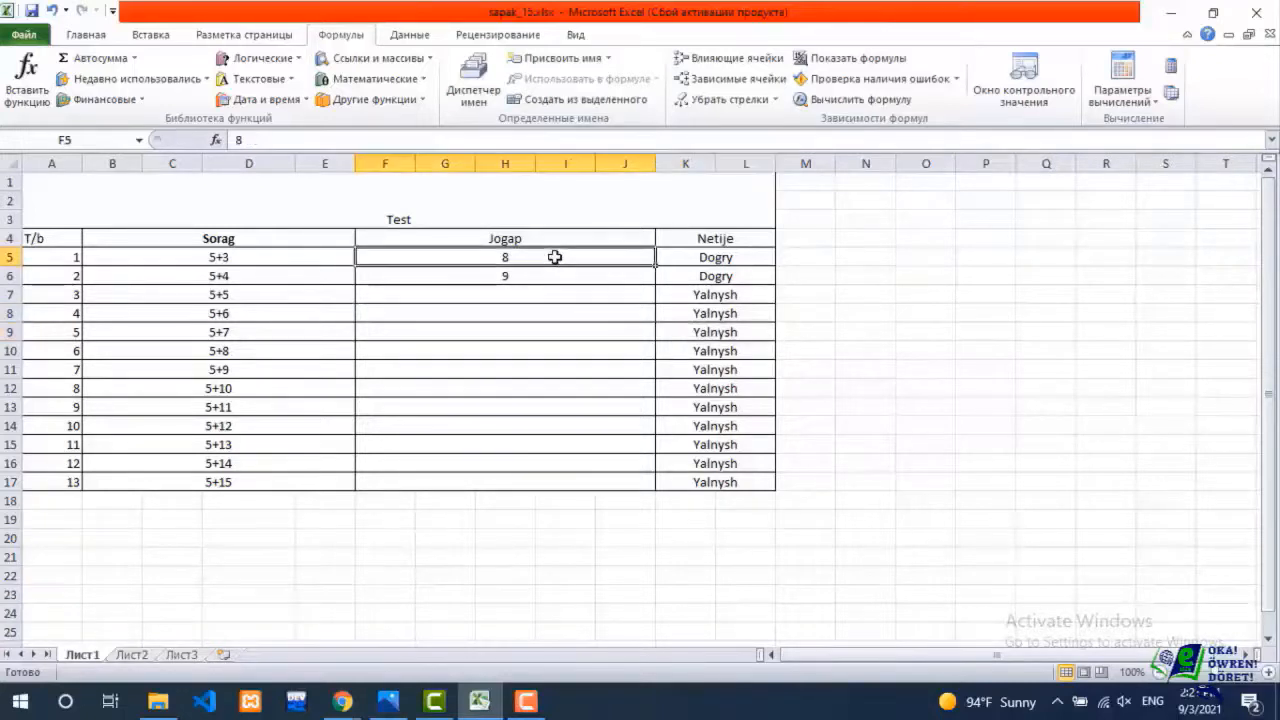
drag(555, 257, 557, 274)
drag(657, 285, 654, 486)
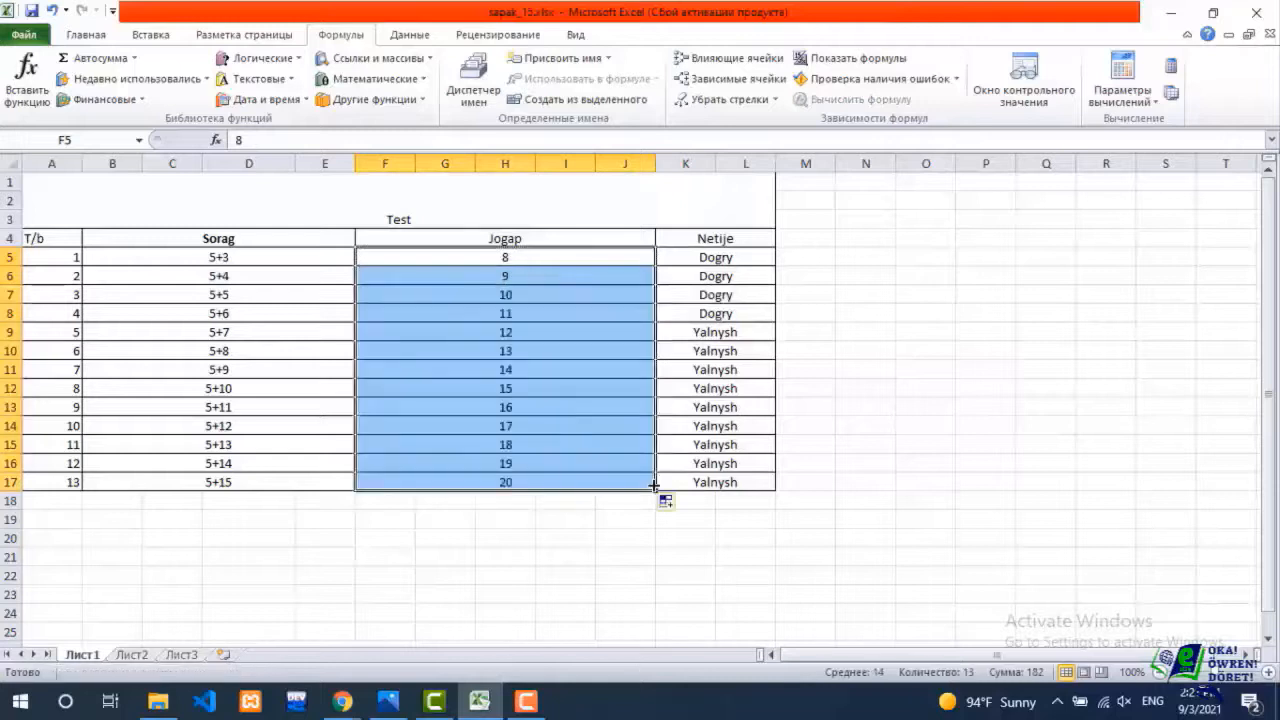
Change the expected answer in the K9 formula to 12.
click(706, 333)
key(ctrl+Down)
click(704, 334)
double_click(703, 332)
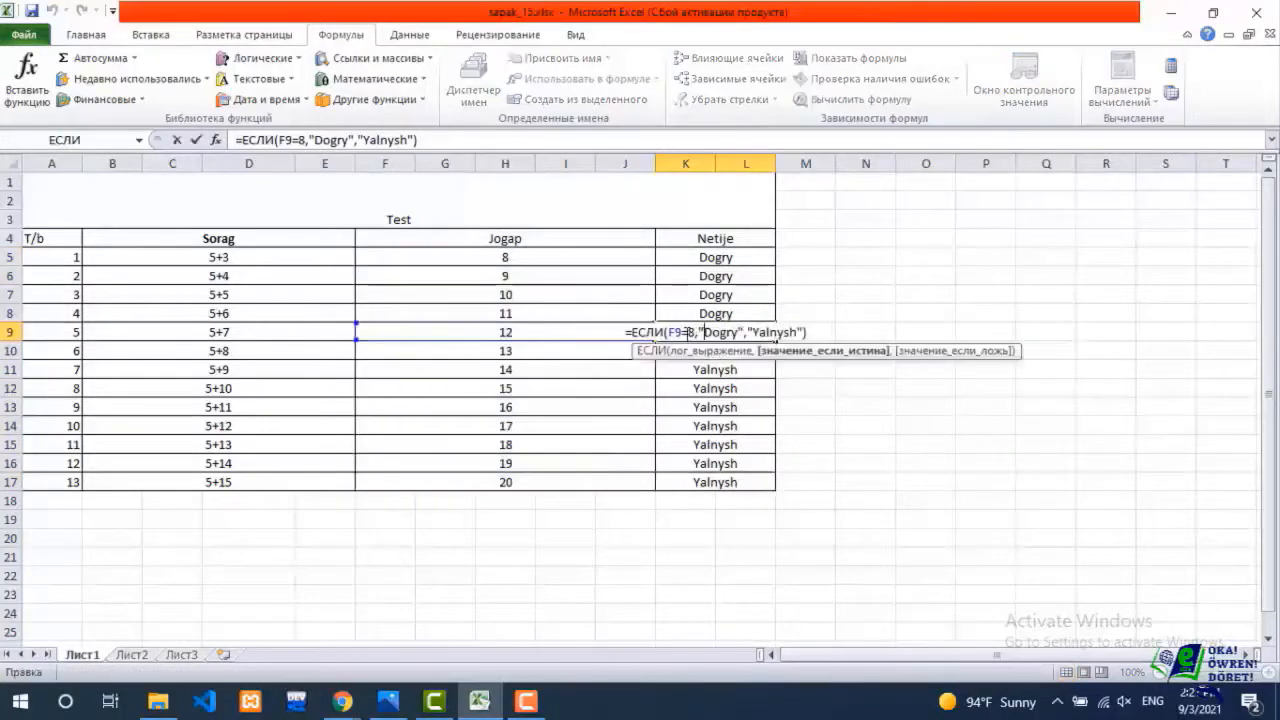
double_click(690, 332)
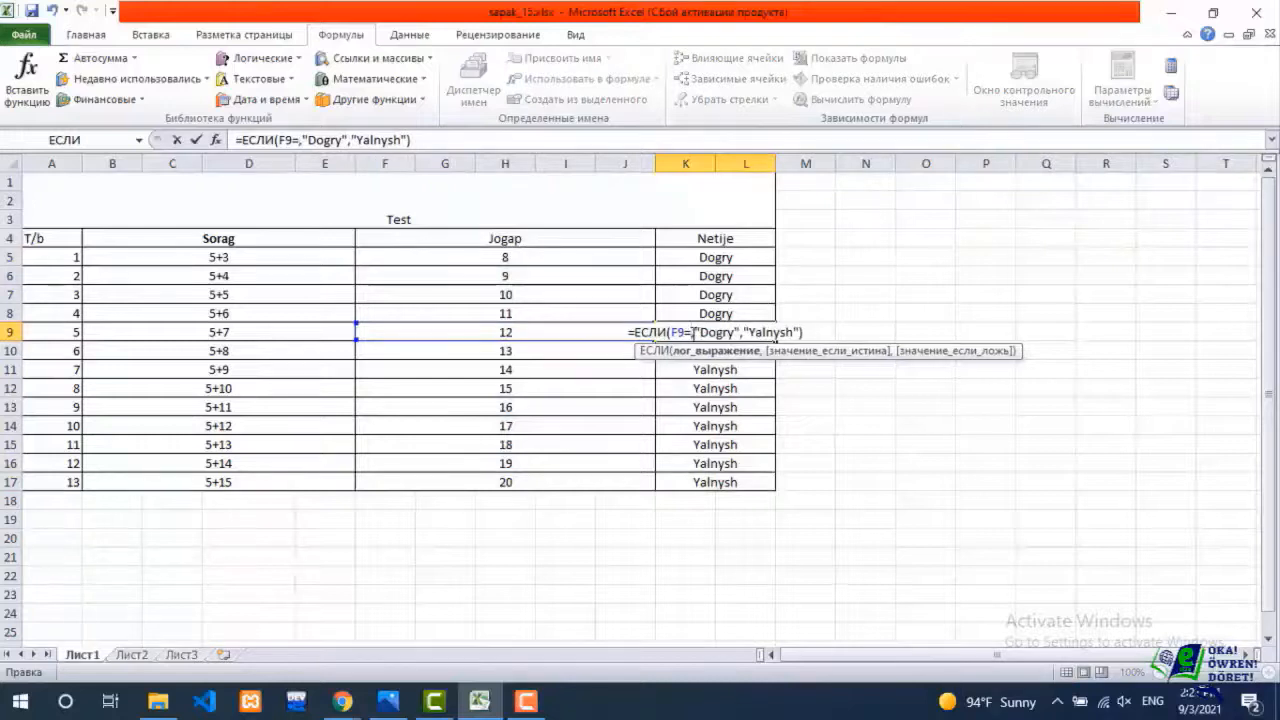
text(12)
key(Return)
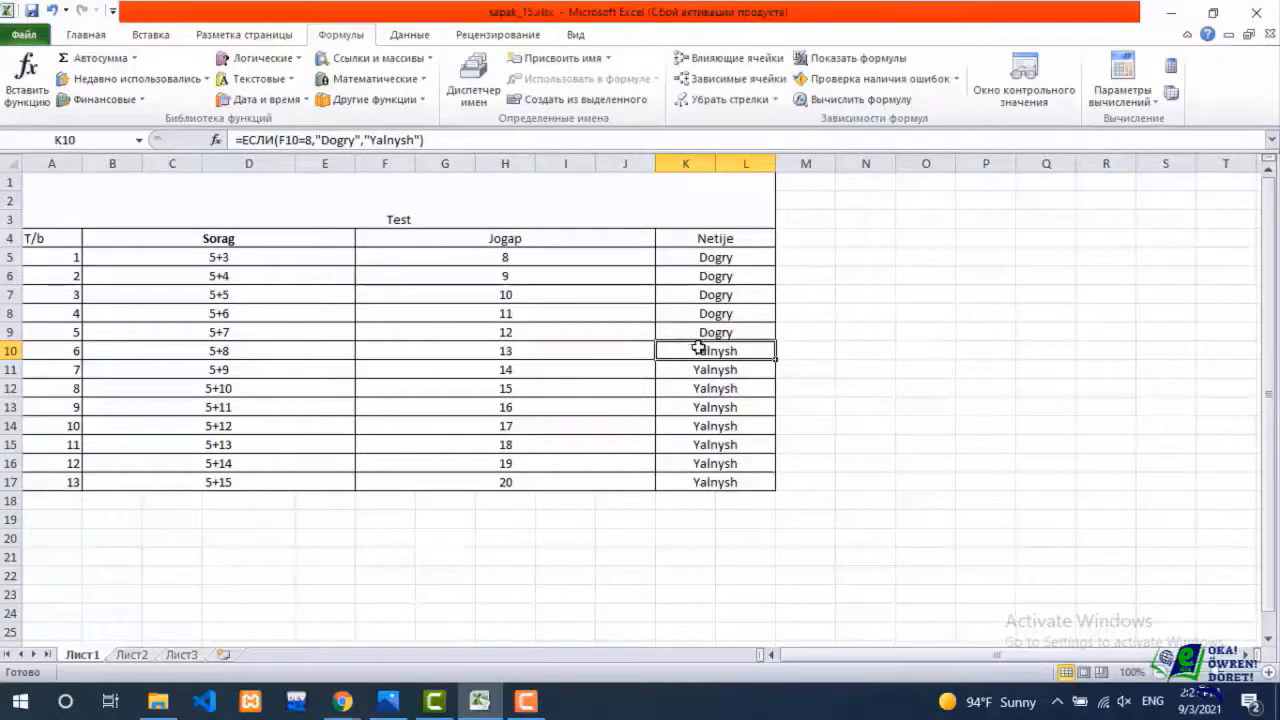
Change the expected answer in the K10 formula to 13.
double_click(698, 346)
key(BackSpace)
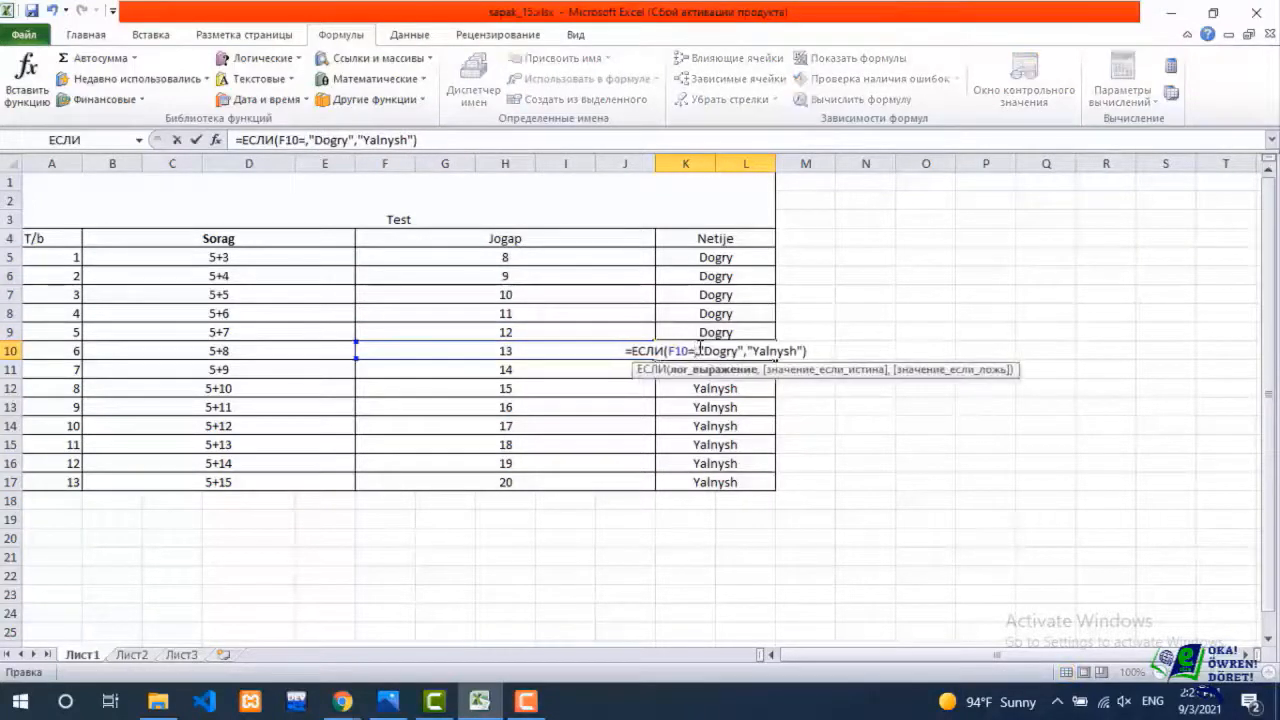
text(13)
key(Return)
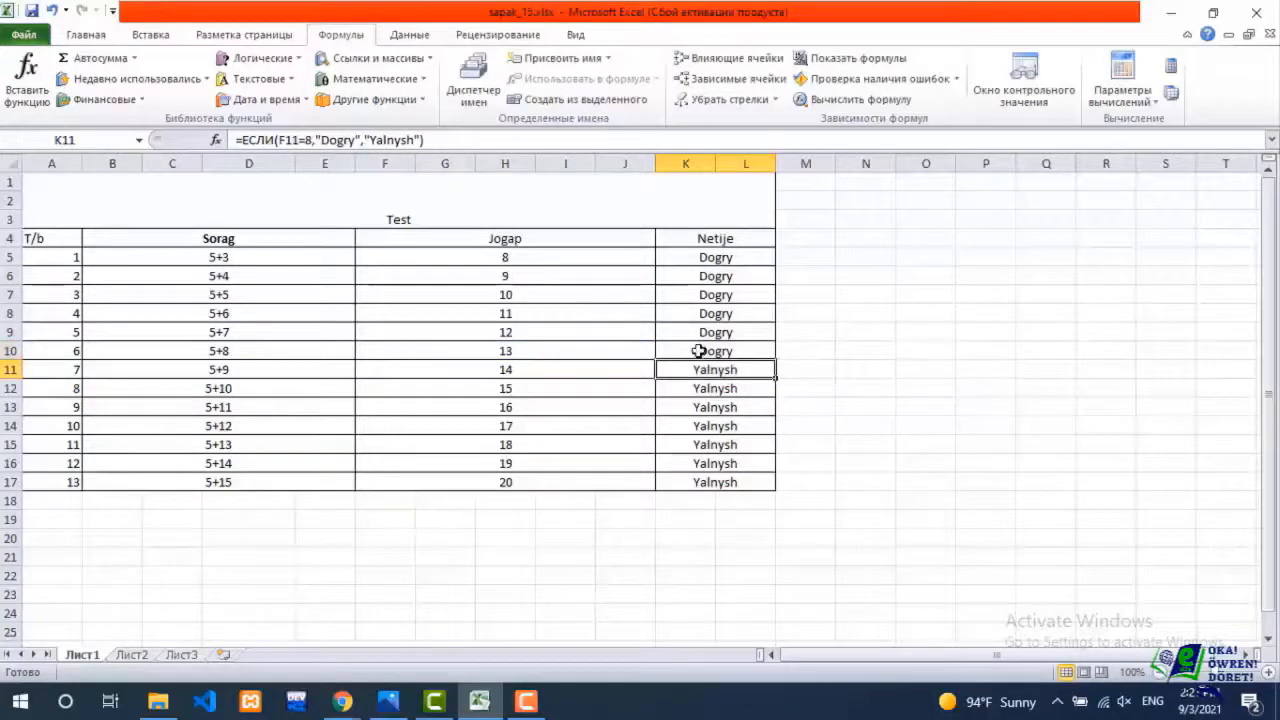
Insert 14 into the expected answer of the K11 formula and restore the comma before "Dogry".
double_click(701, 368)
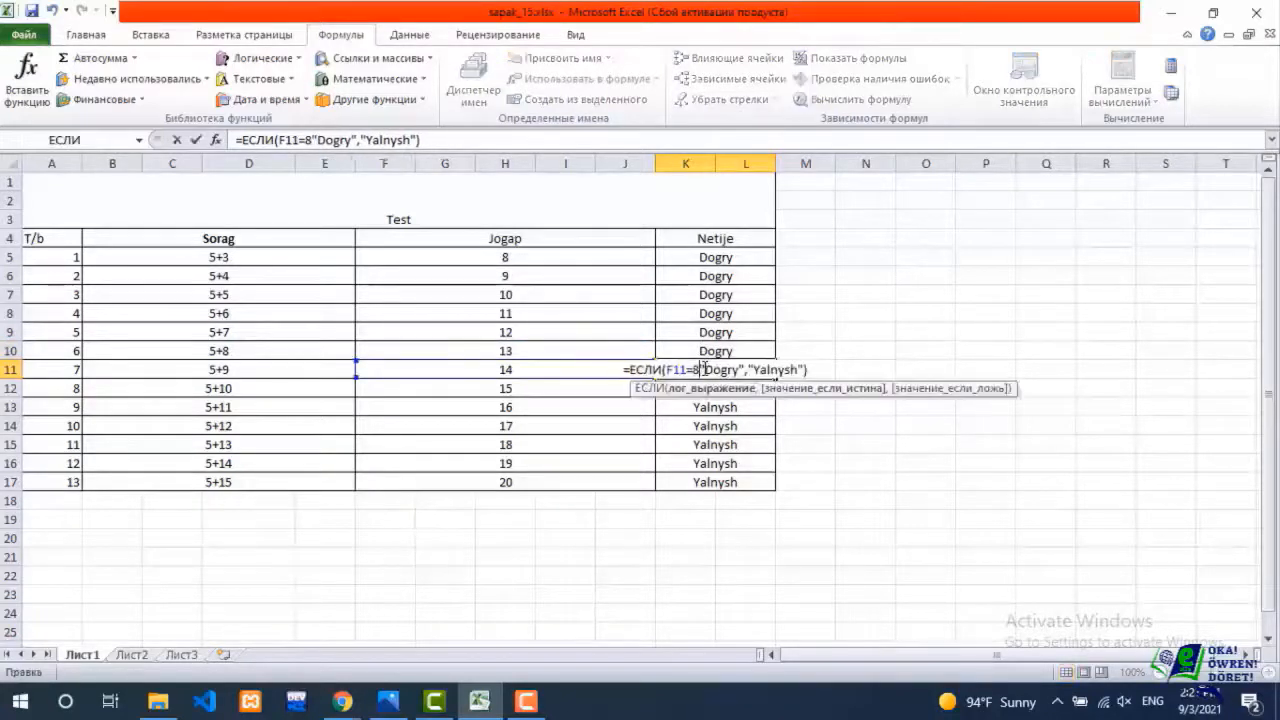
text(14)
key(Return)
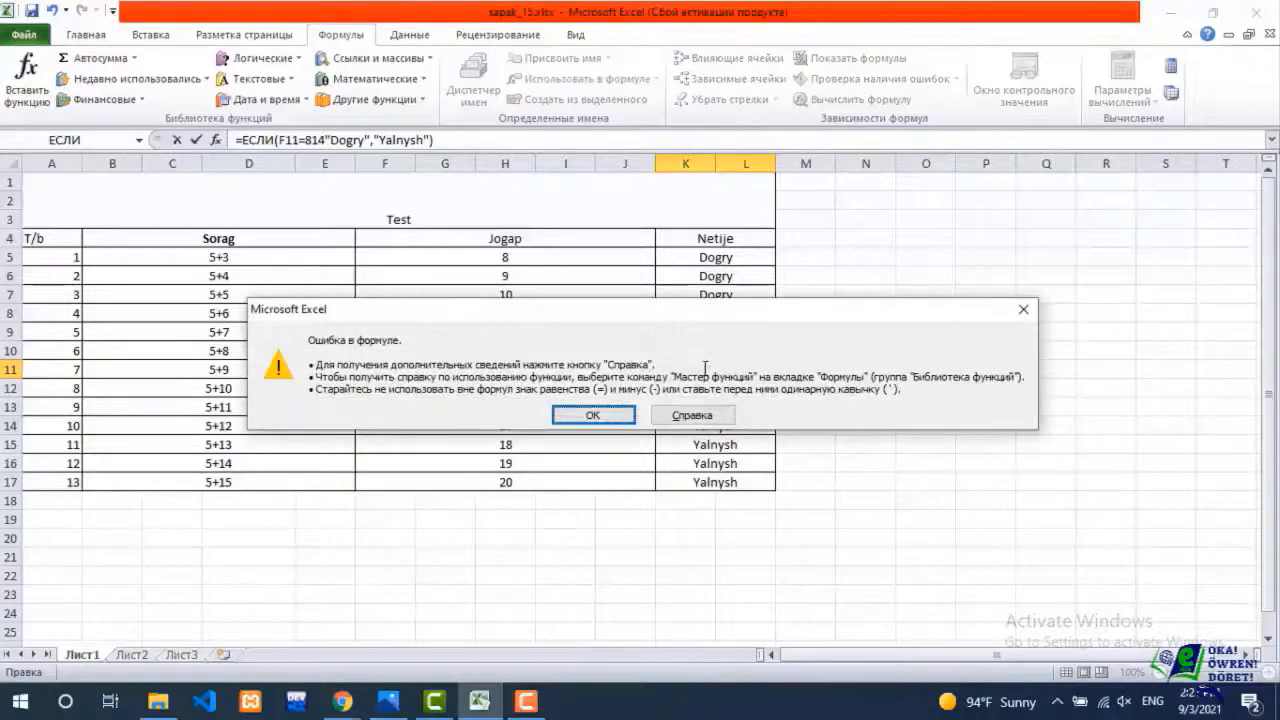
click(576, 414)
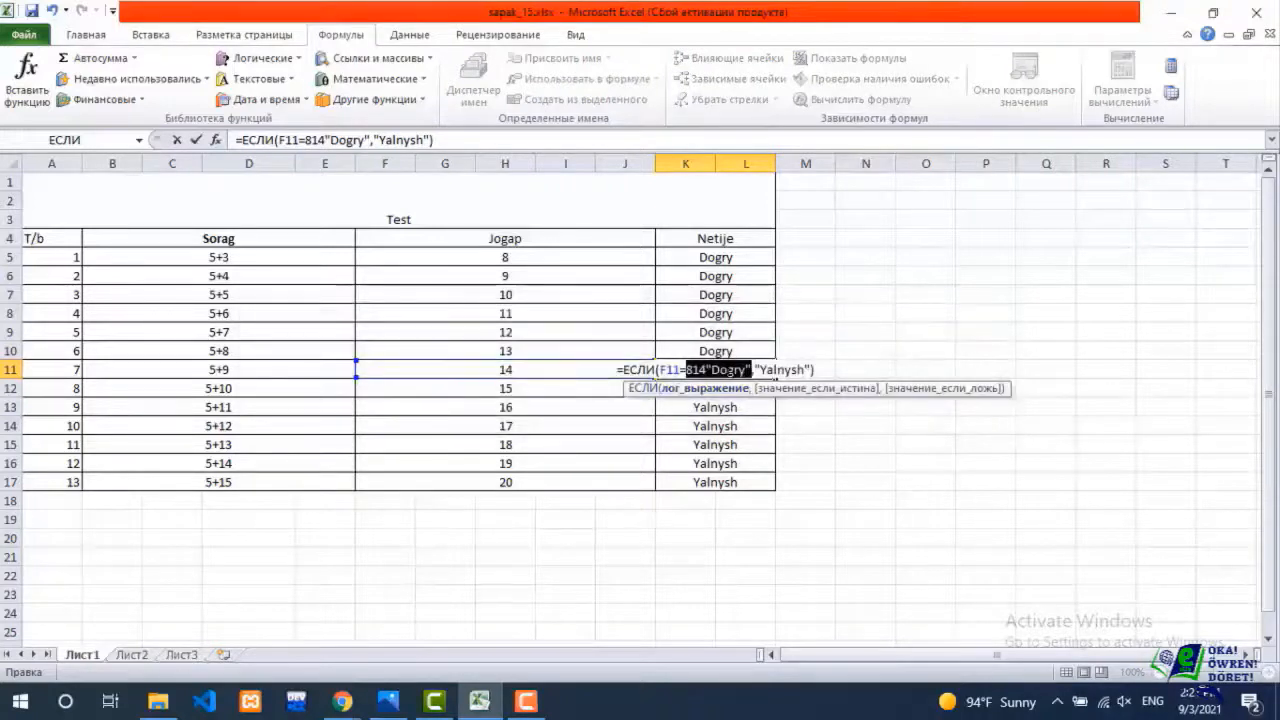
click(707, 370)
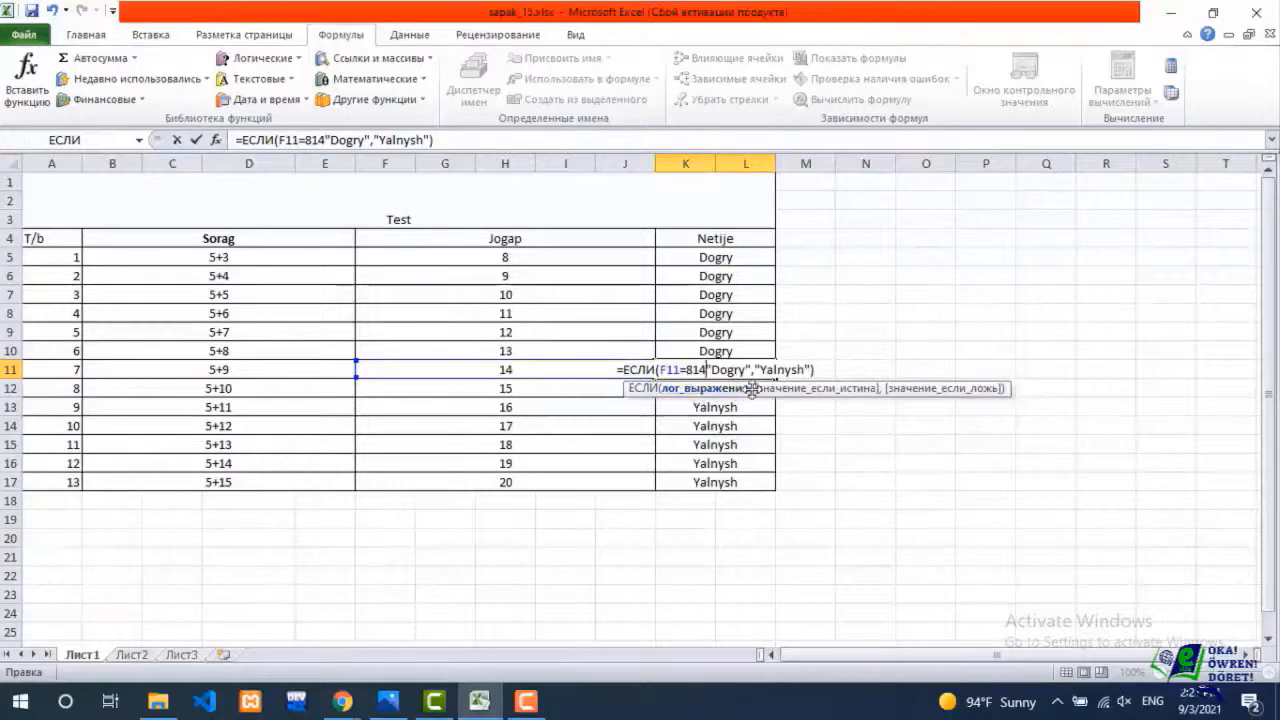
text(,)
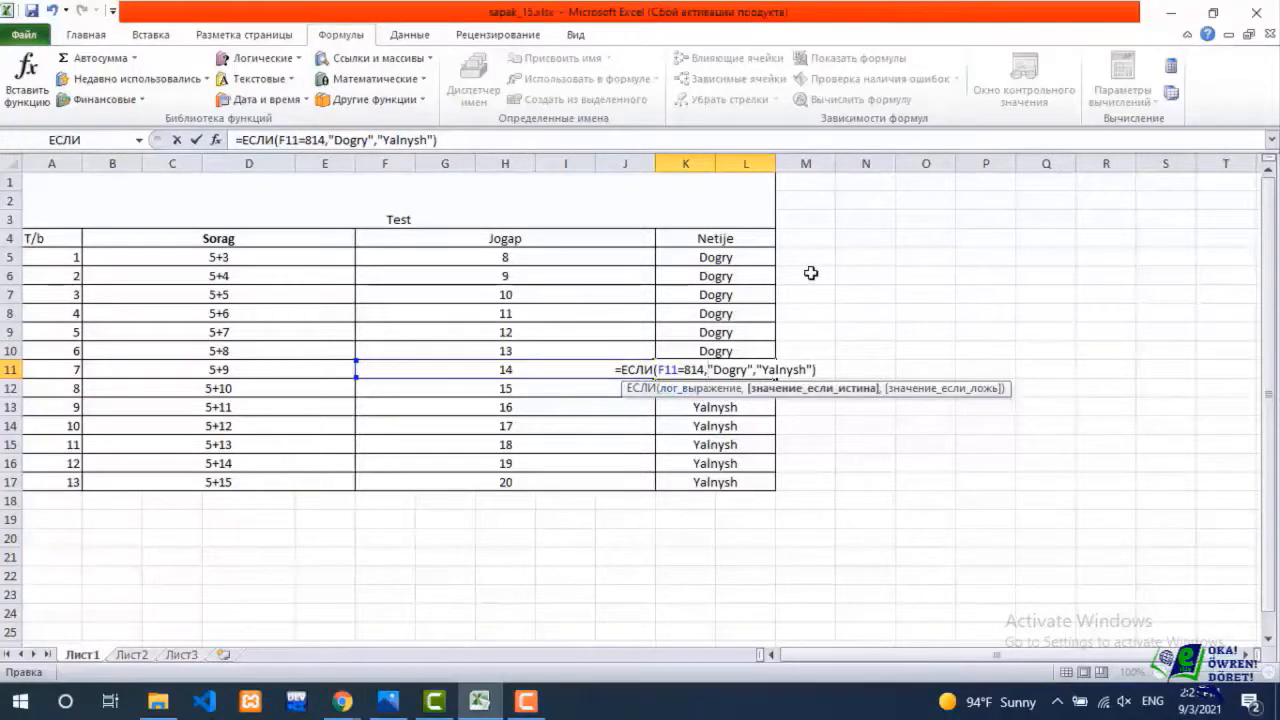
key(Return)
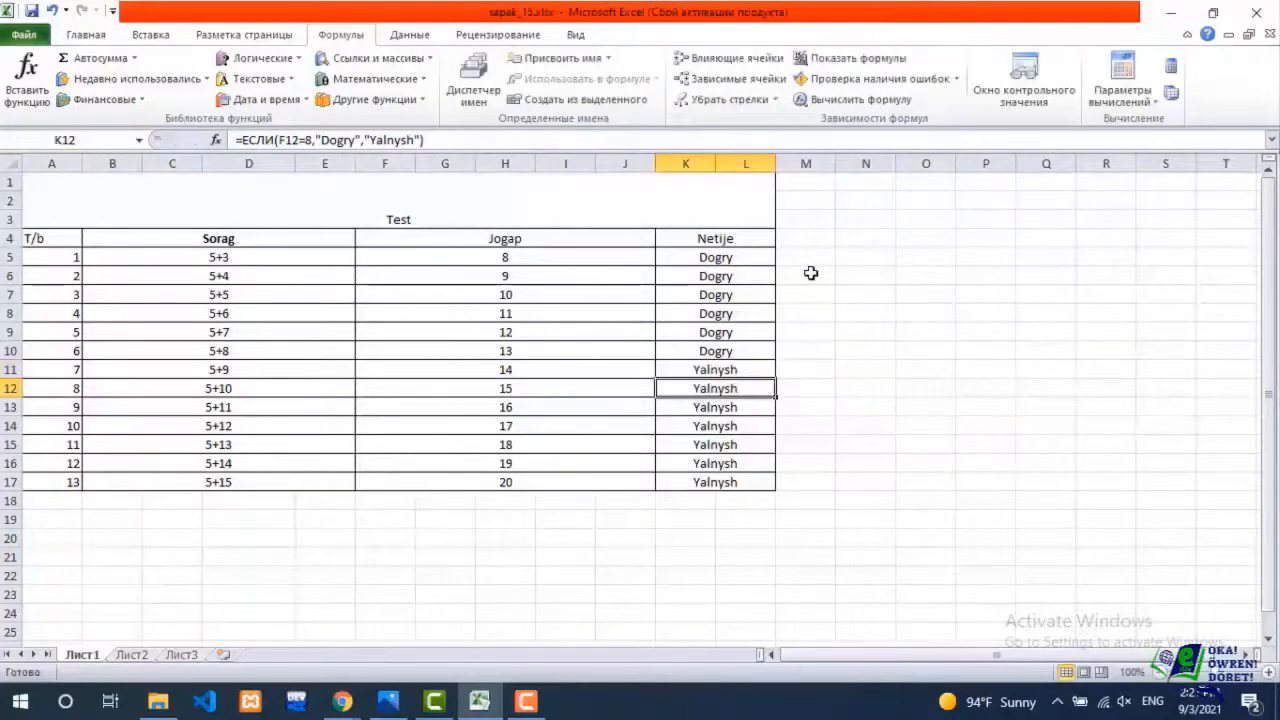
Remove the extra 8 from the K11 formula so that the expected answer is 14.
click(500, 369)
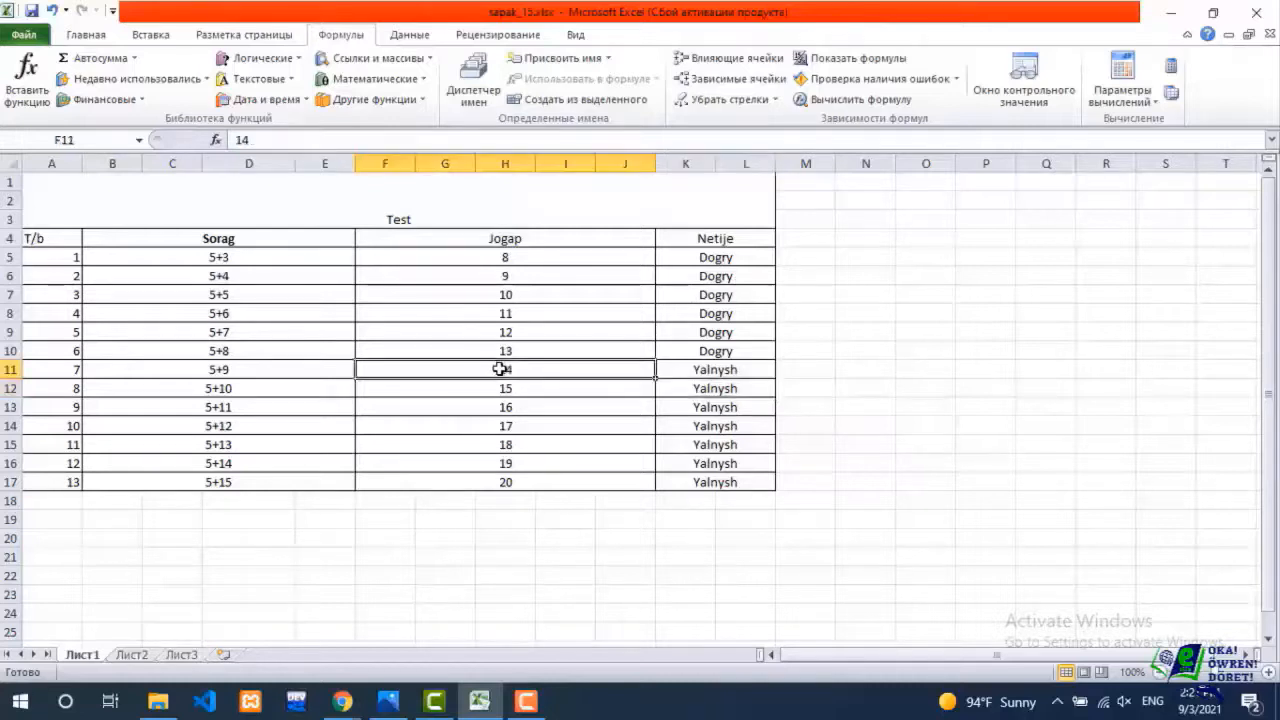
double_click(688, 369)
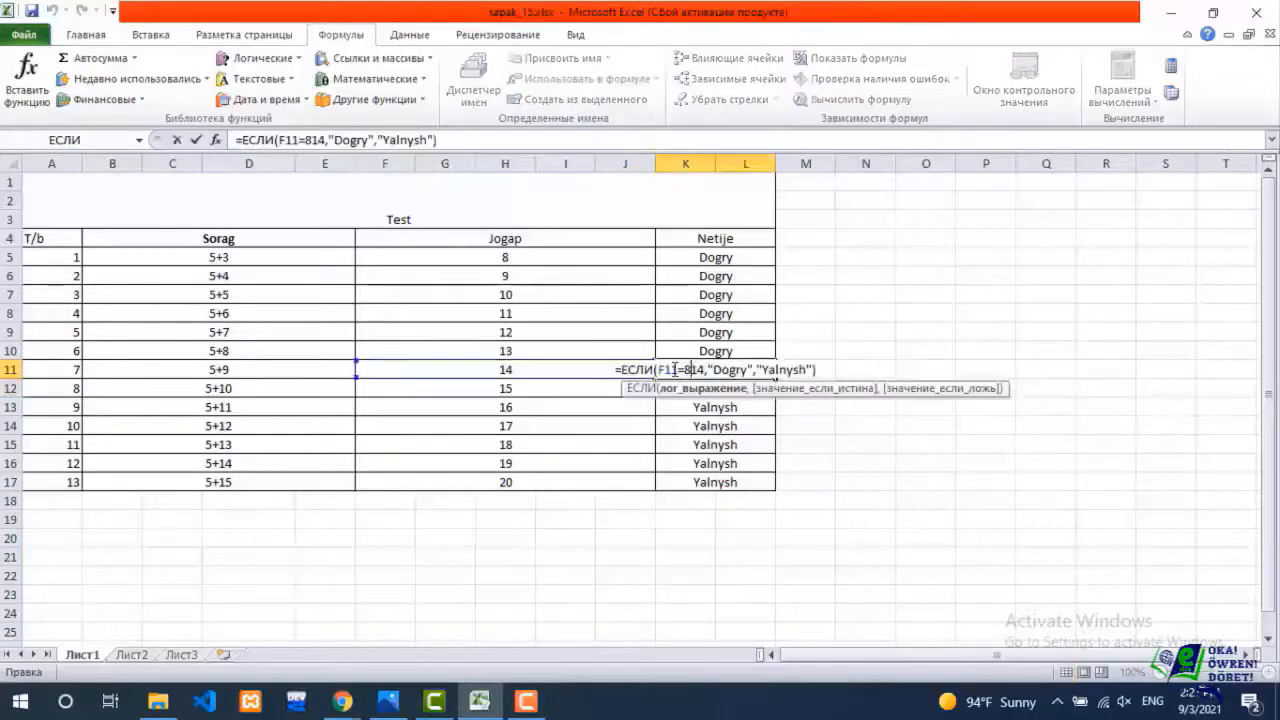
key(BackSpace)
key(Return)
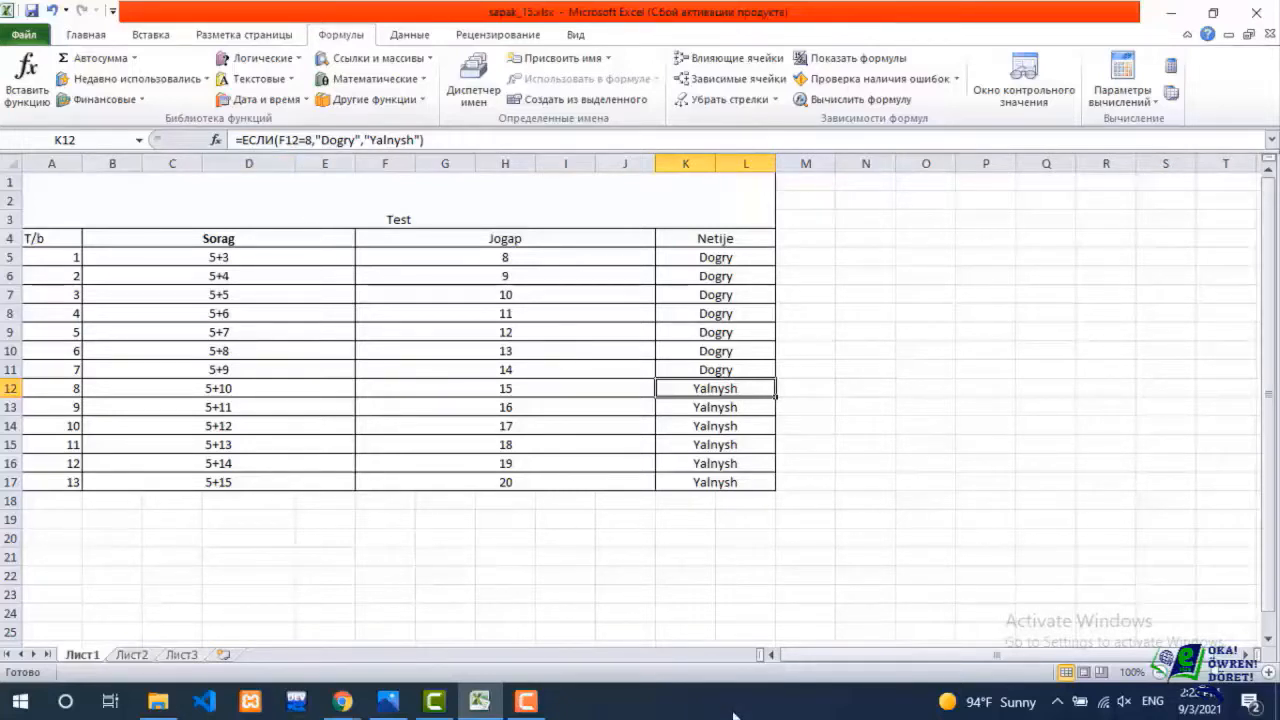
Switch to the empty worksheet Лист2.
drag(845, 657, 1057, 645)
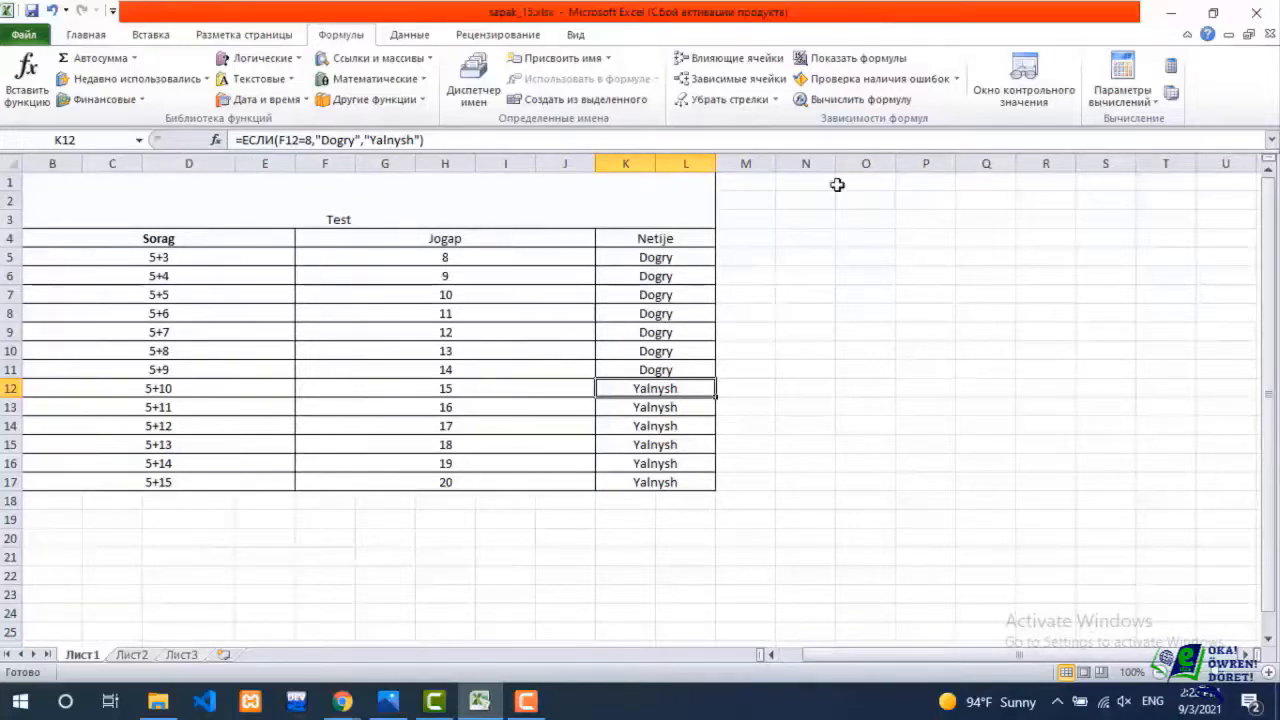
click(130, 655)
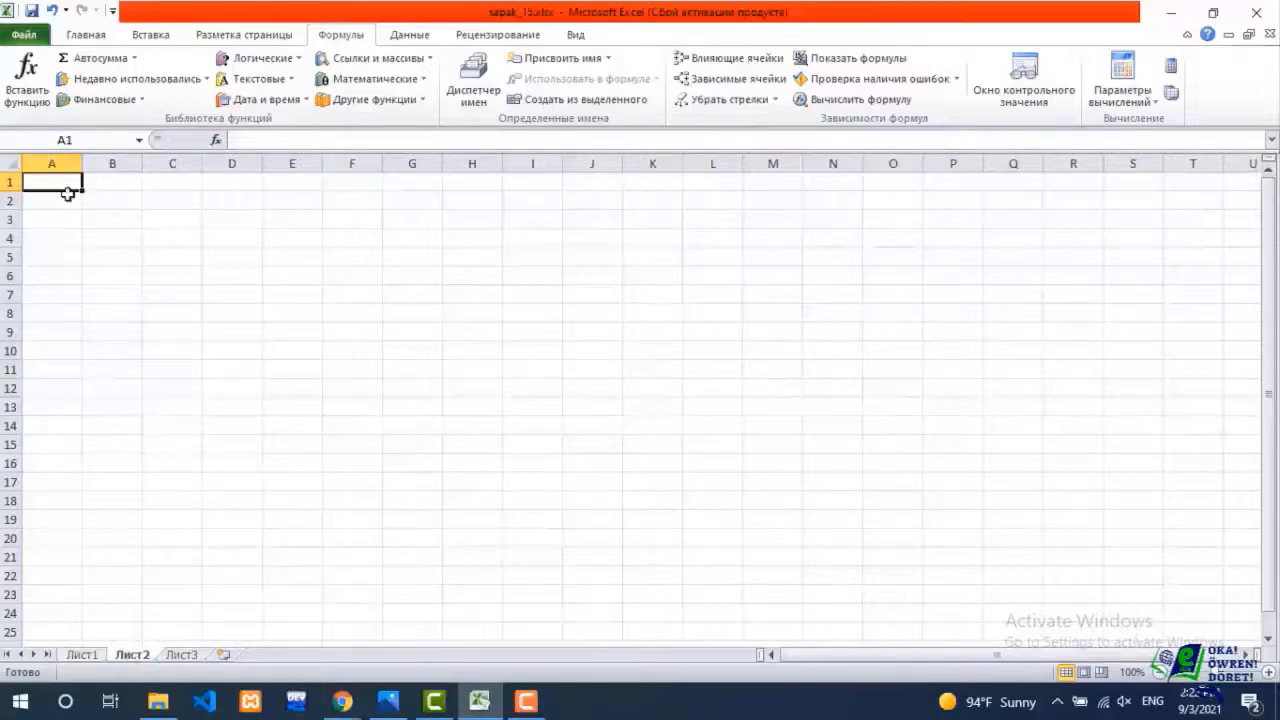
drag(73, 181, 616, 242)
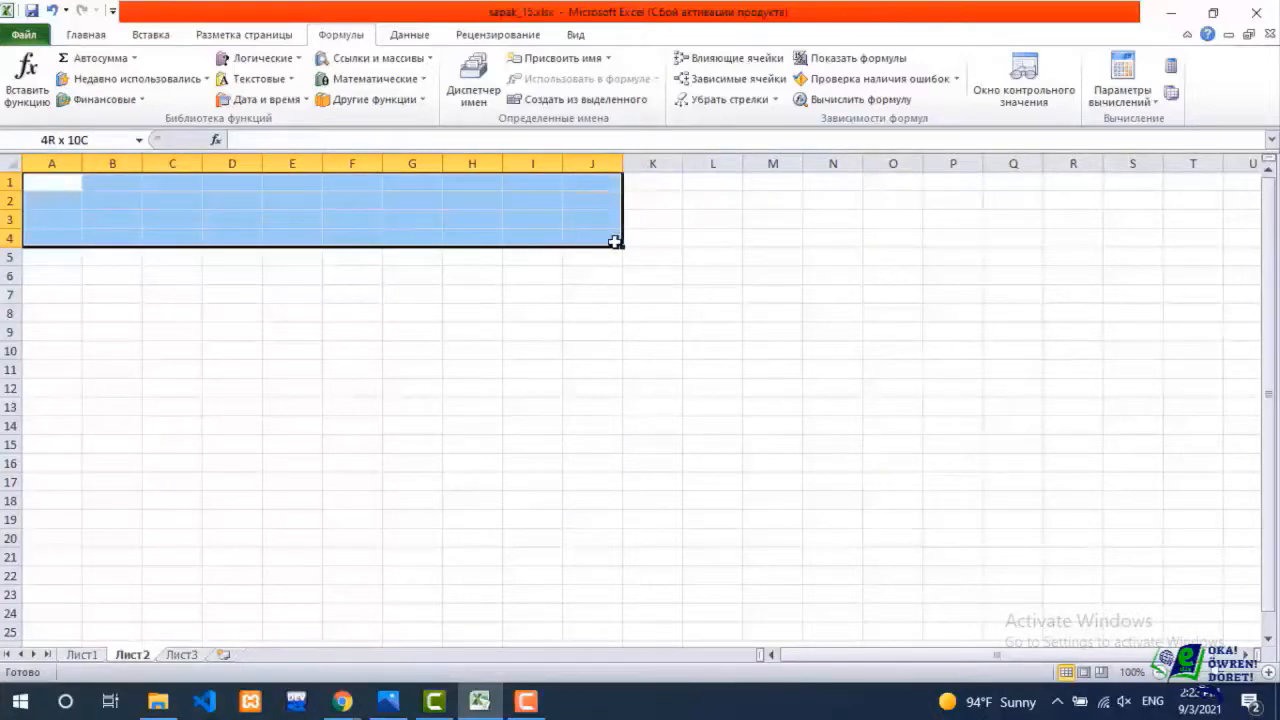
drag(616, 242, 560, 240)
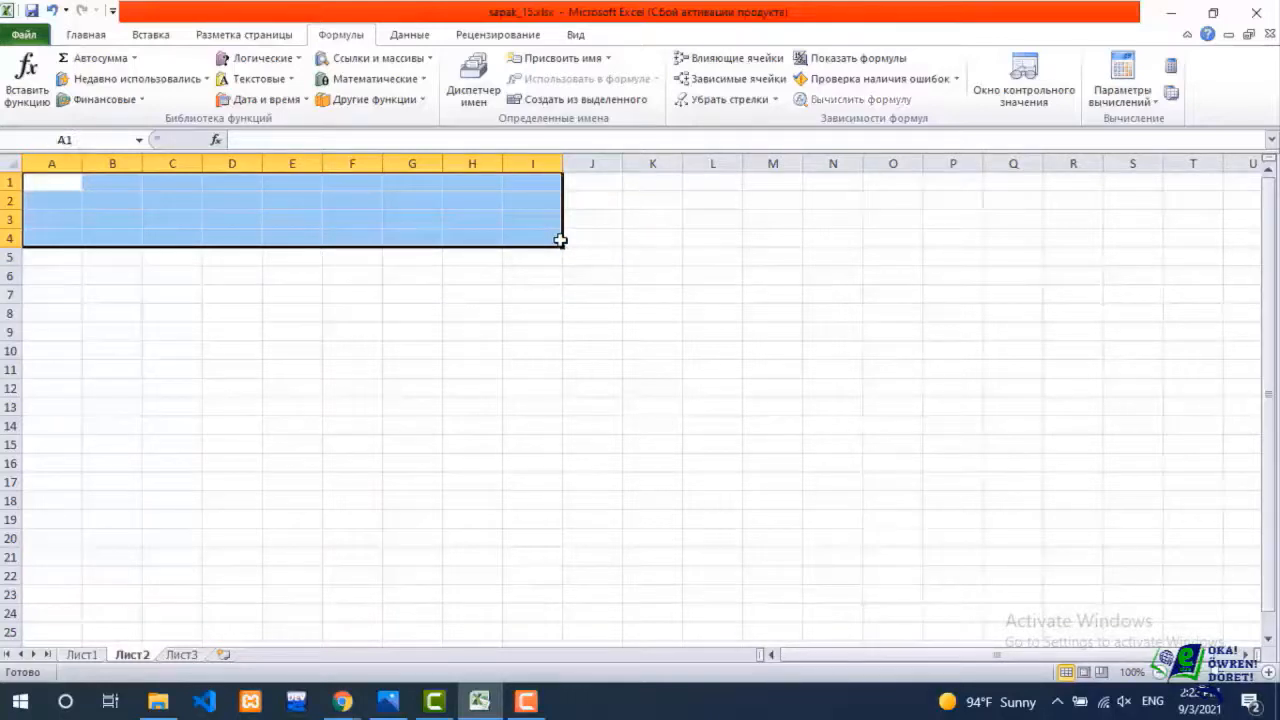
click(120, 192)
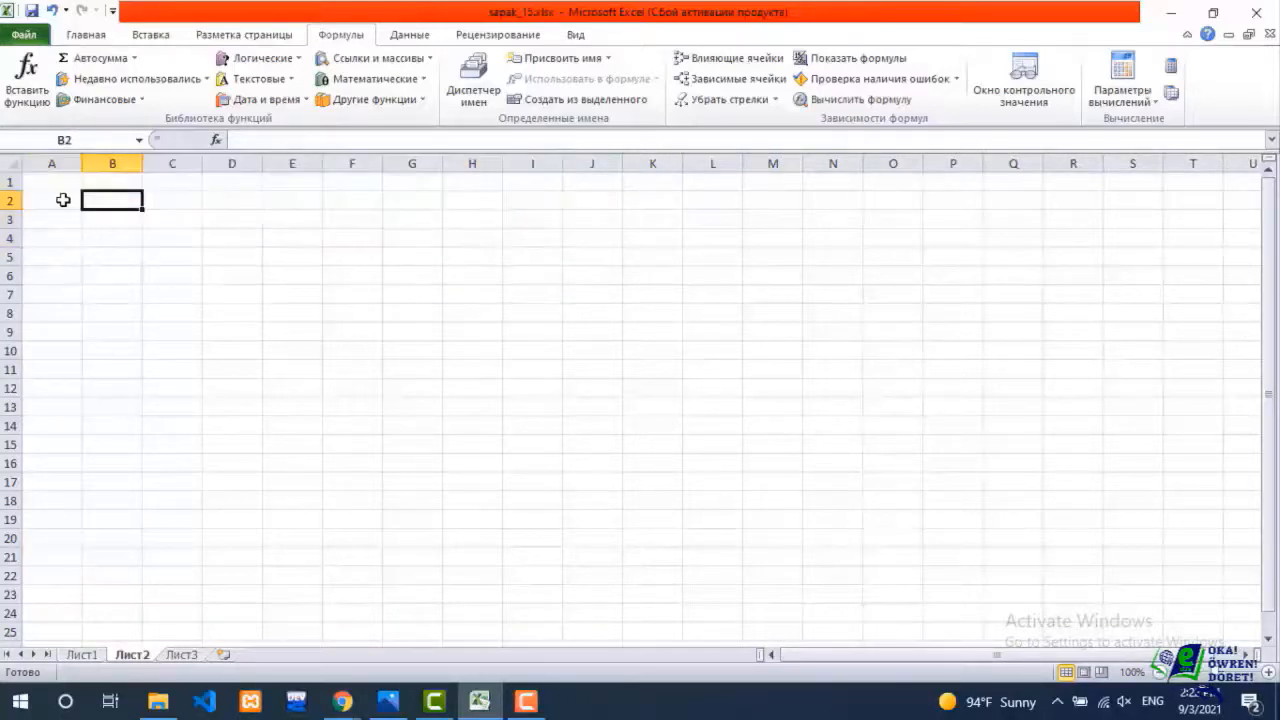
Enter the column headers T/b in A1 and Talyp in B1.
click(72, 181)
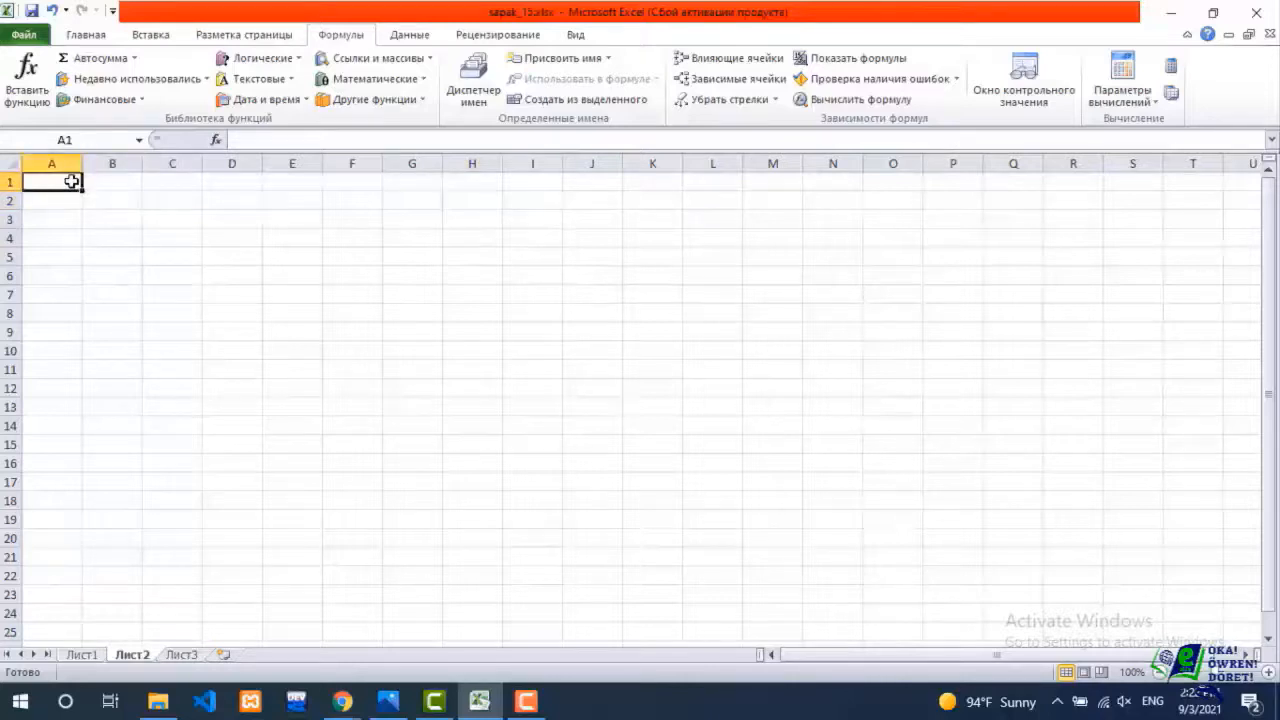
text(T/b)
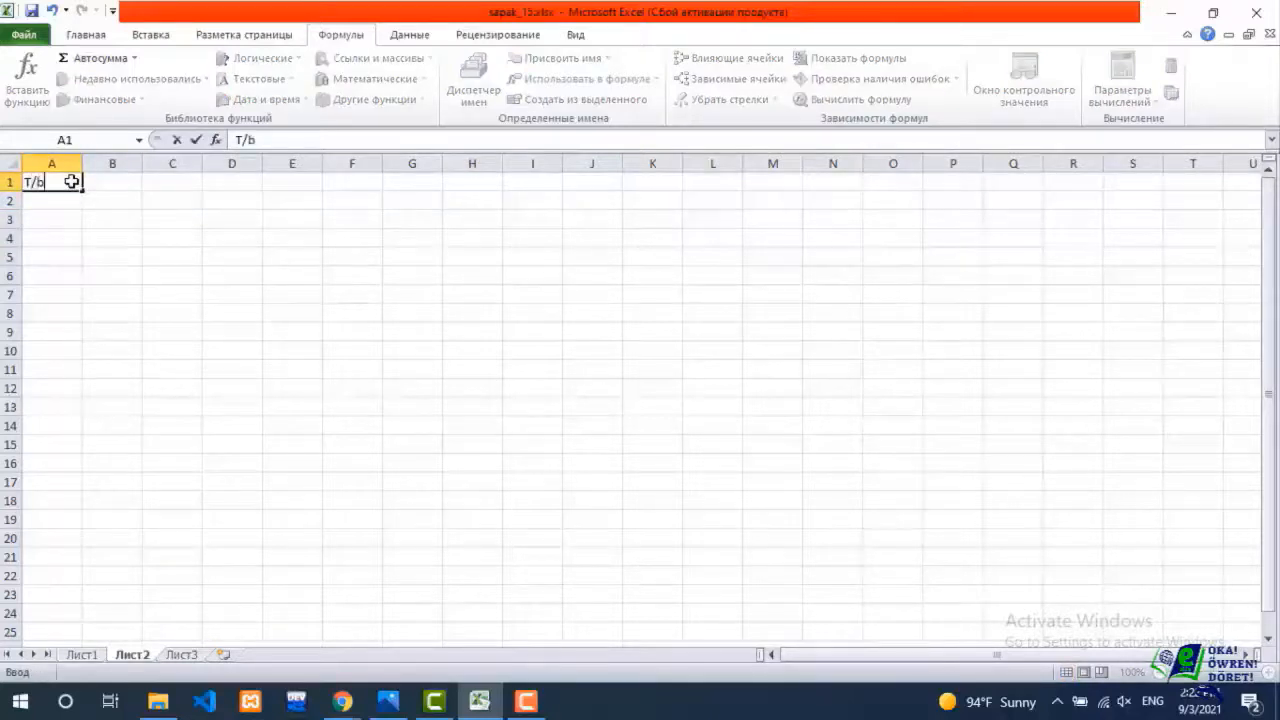
key(Tab)
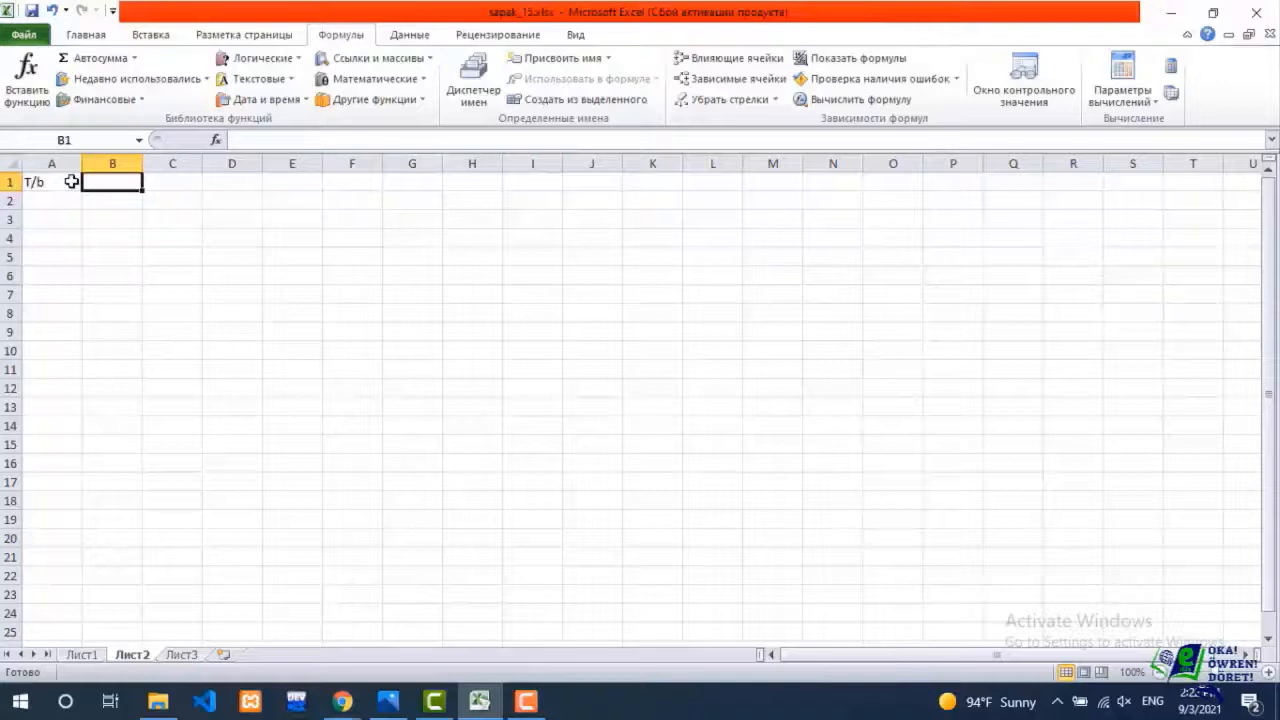
text(Talyp)
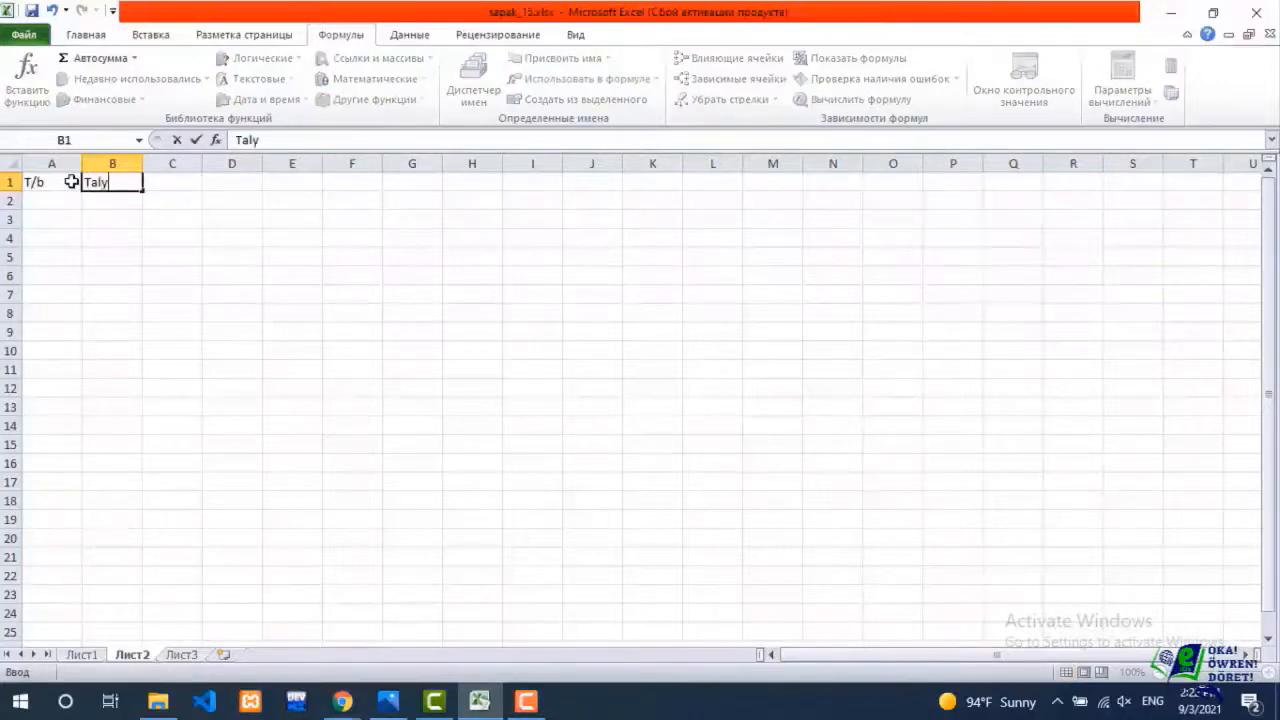
Enter the column headers bal in C1 and netije in D1.
click(170, 185)
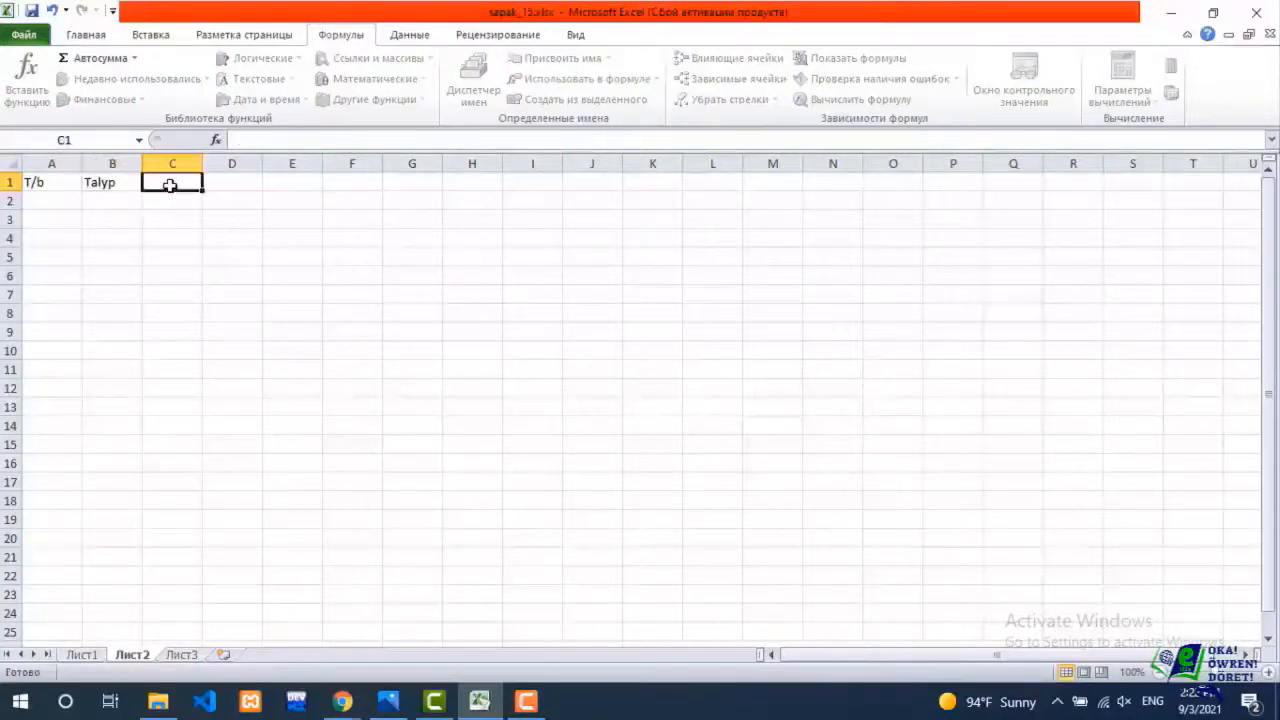
text(bal)
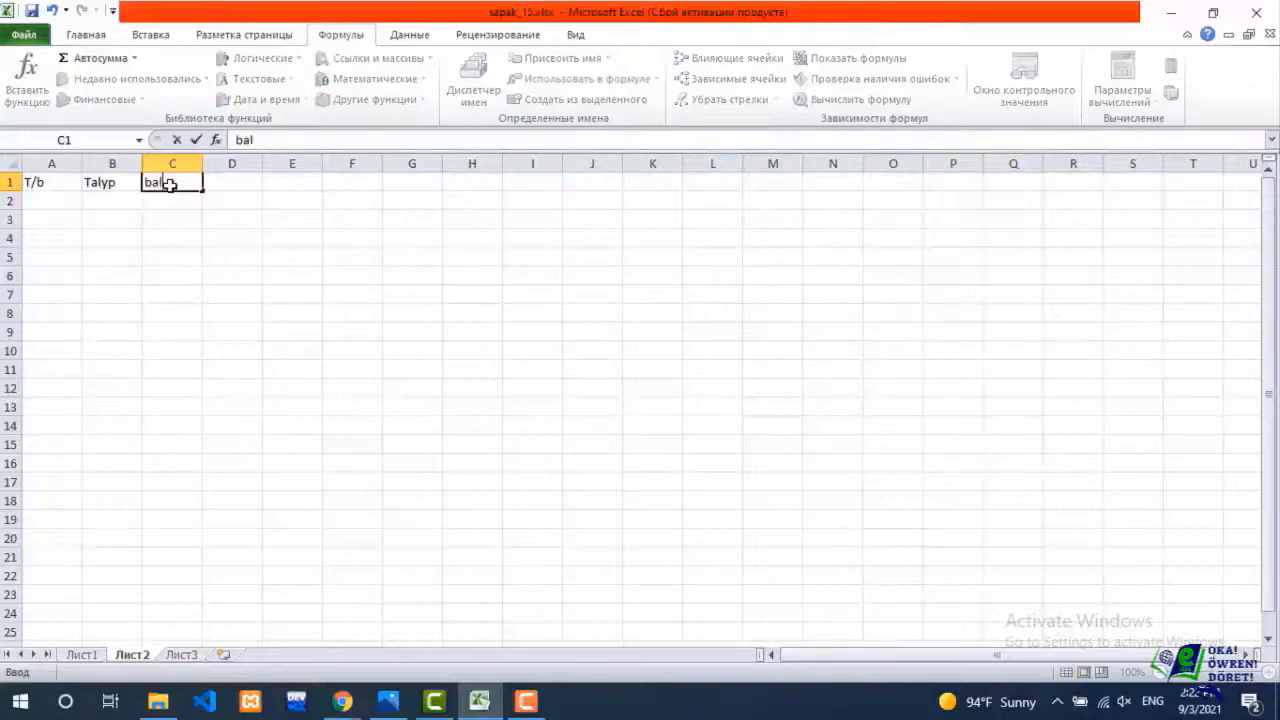
key(Tab)
text(net)
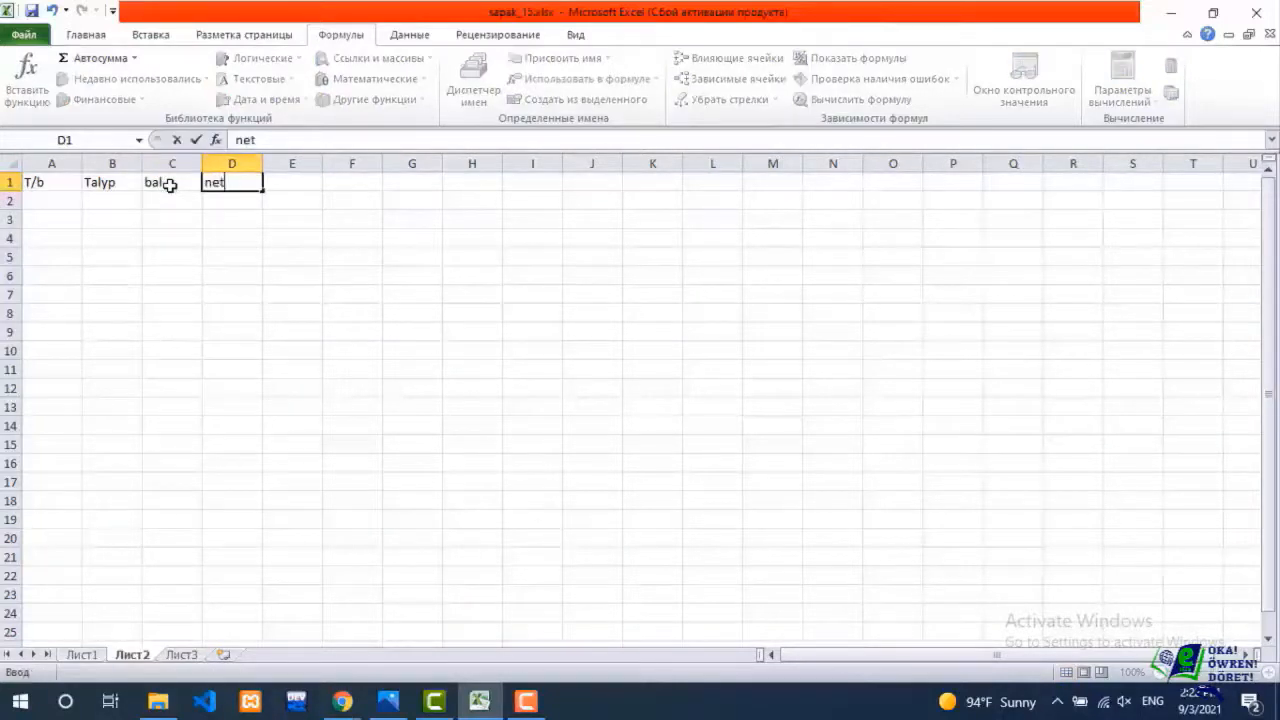
text(ioje)
key(BackSpace)
key(BackSpace)
key(BackSpace)
text(je)
Number the rows in the T/b column by entering 1 and 2 and extending the series to 6 in A7.
click(46, 200)
text(1)
key(Return)
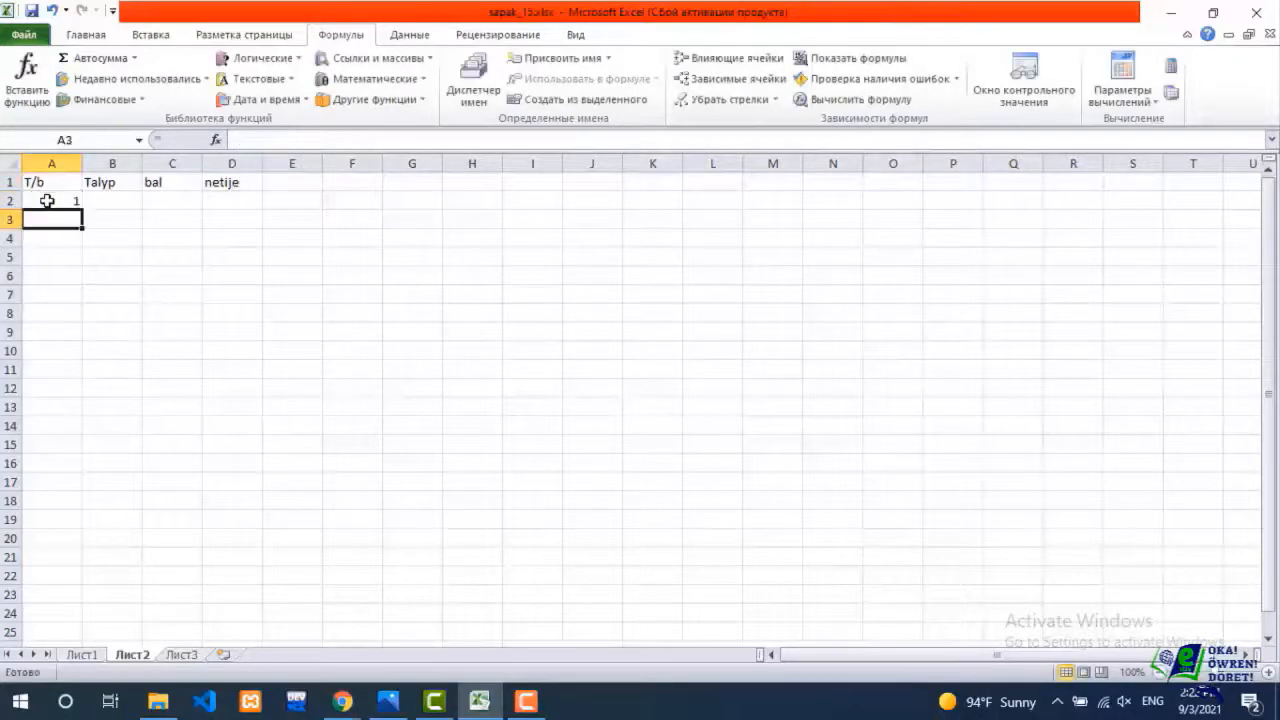
text(2)
key(Return)
click(48, 206)
drag(48, 206, 84, 300)
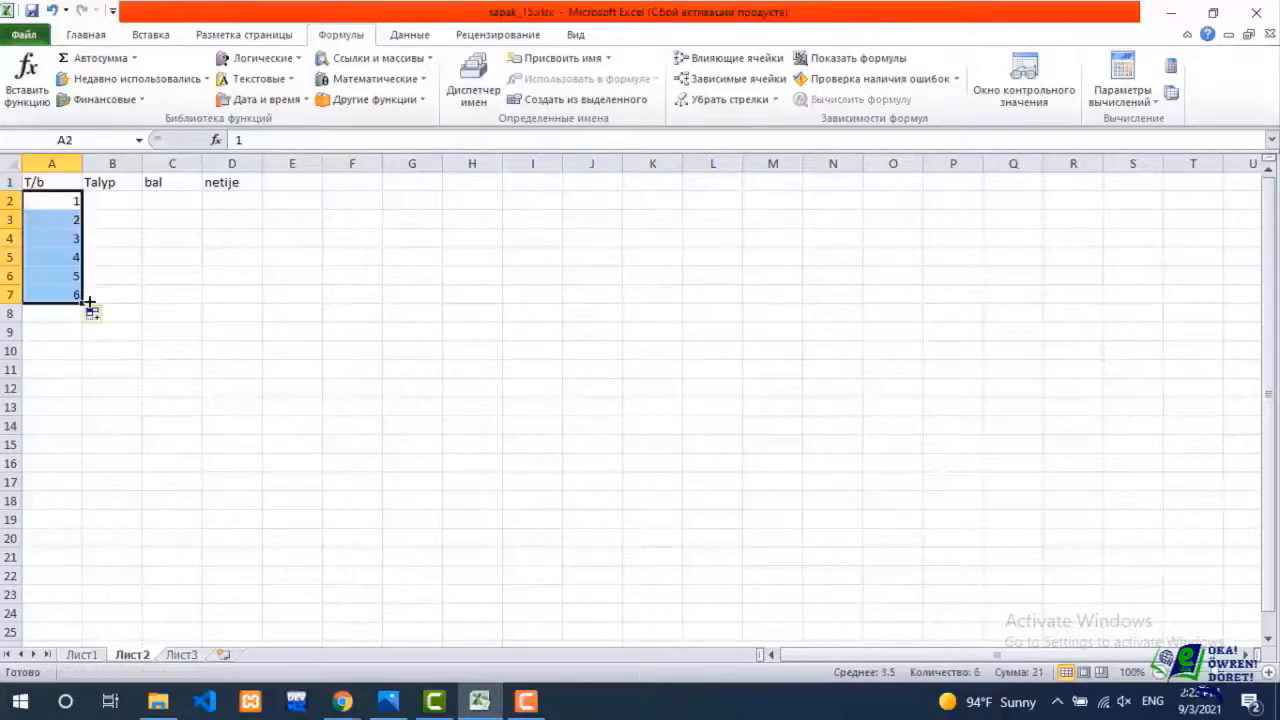
Enter Talyp1 and Talyp2 in B2 and B3 and extend the series to Talyp6 in B7.
click(110, 199)
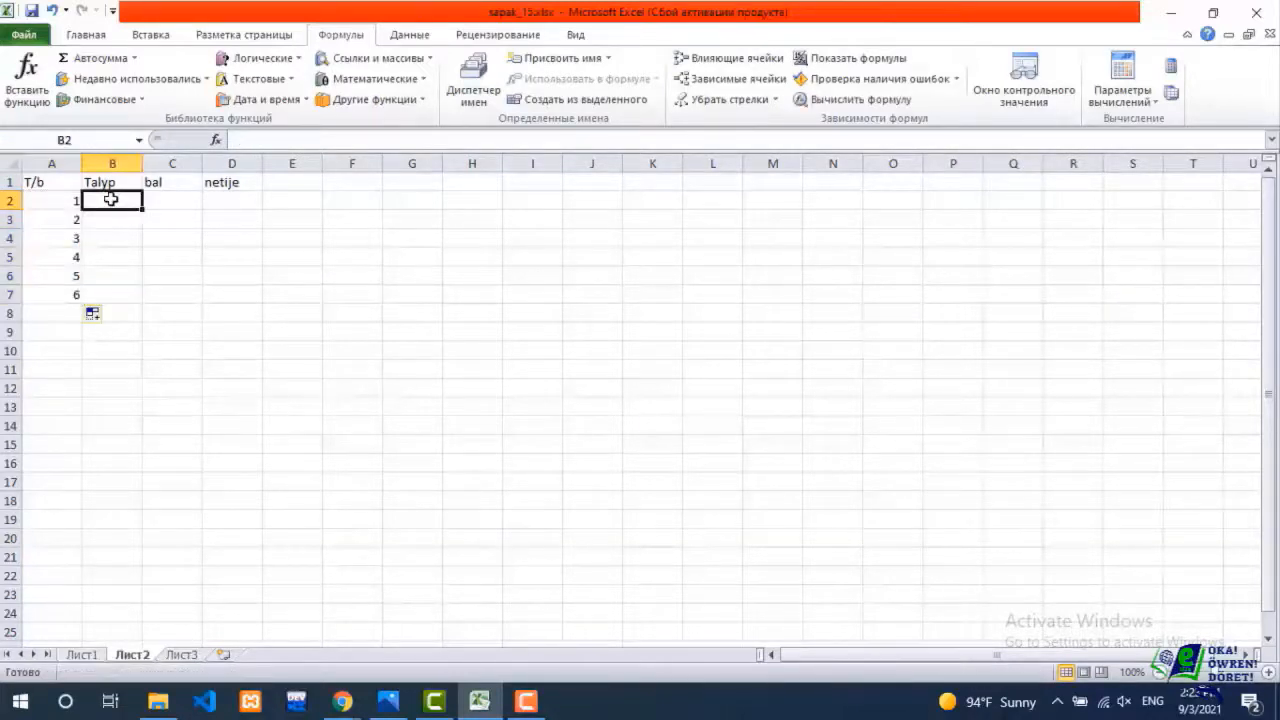
text(Tal)
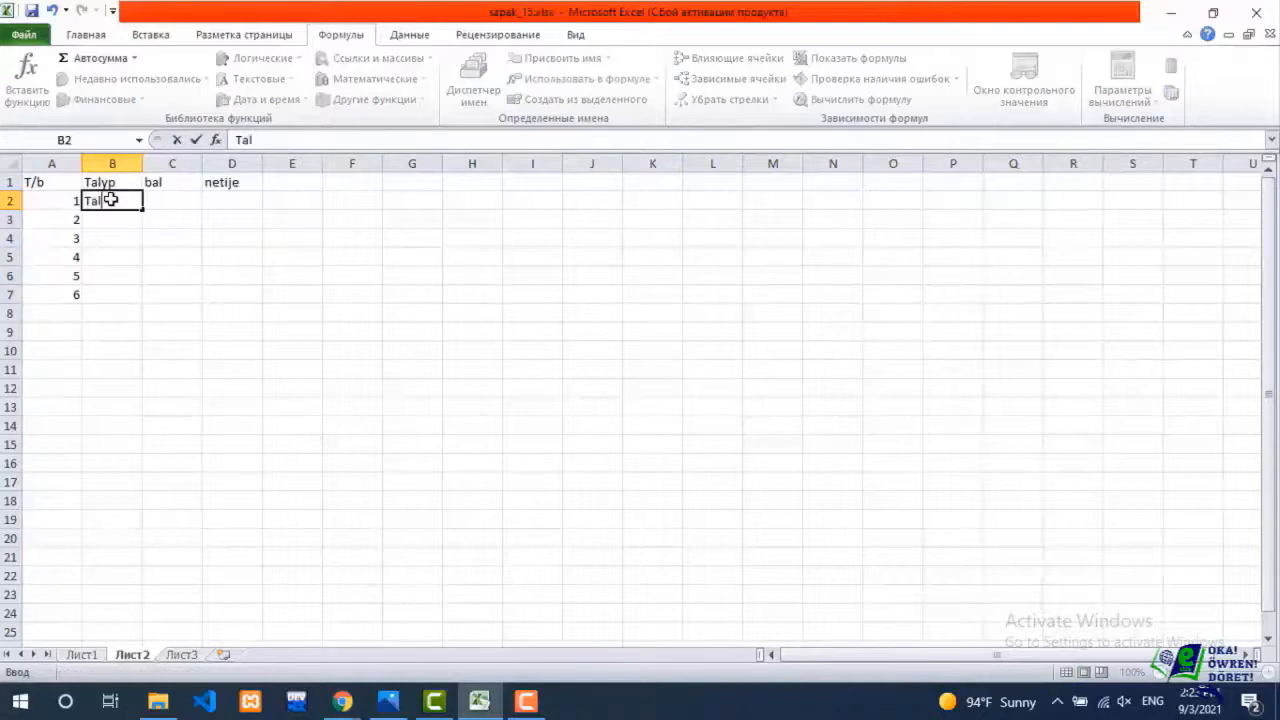
text(yp1)
key(Return)
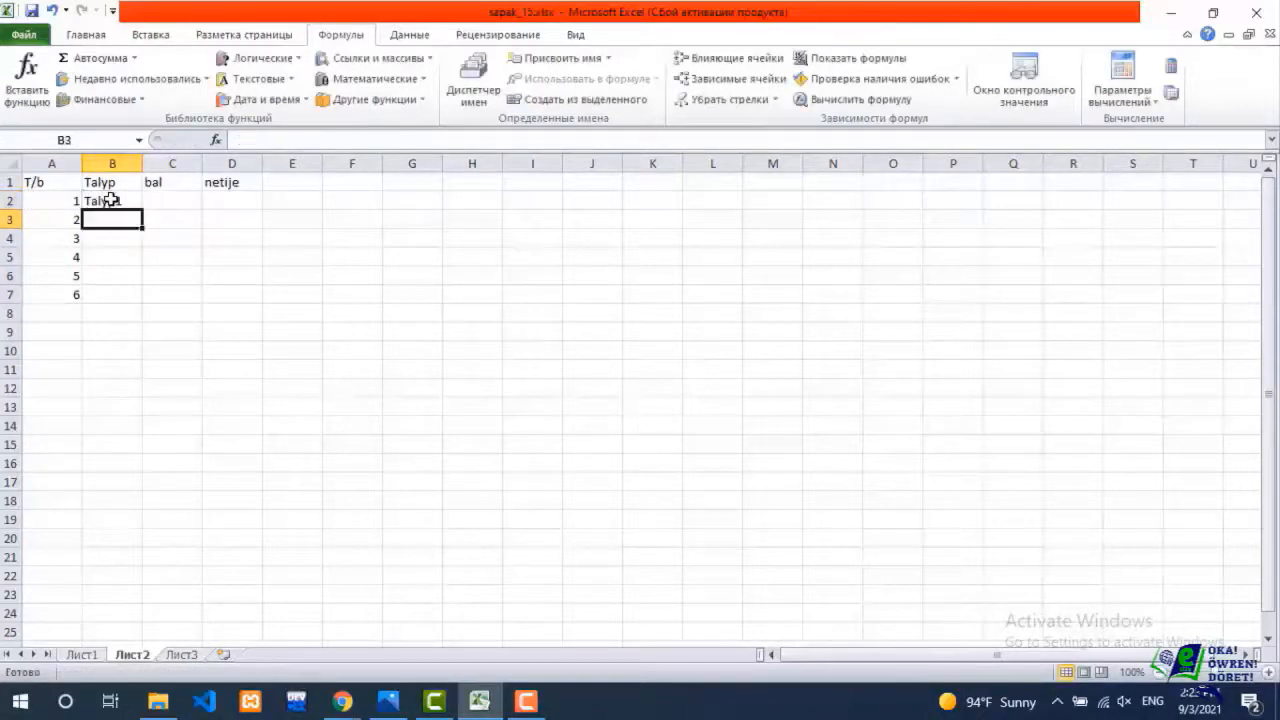
text(Talyp2)
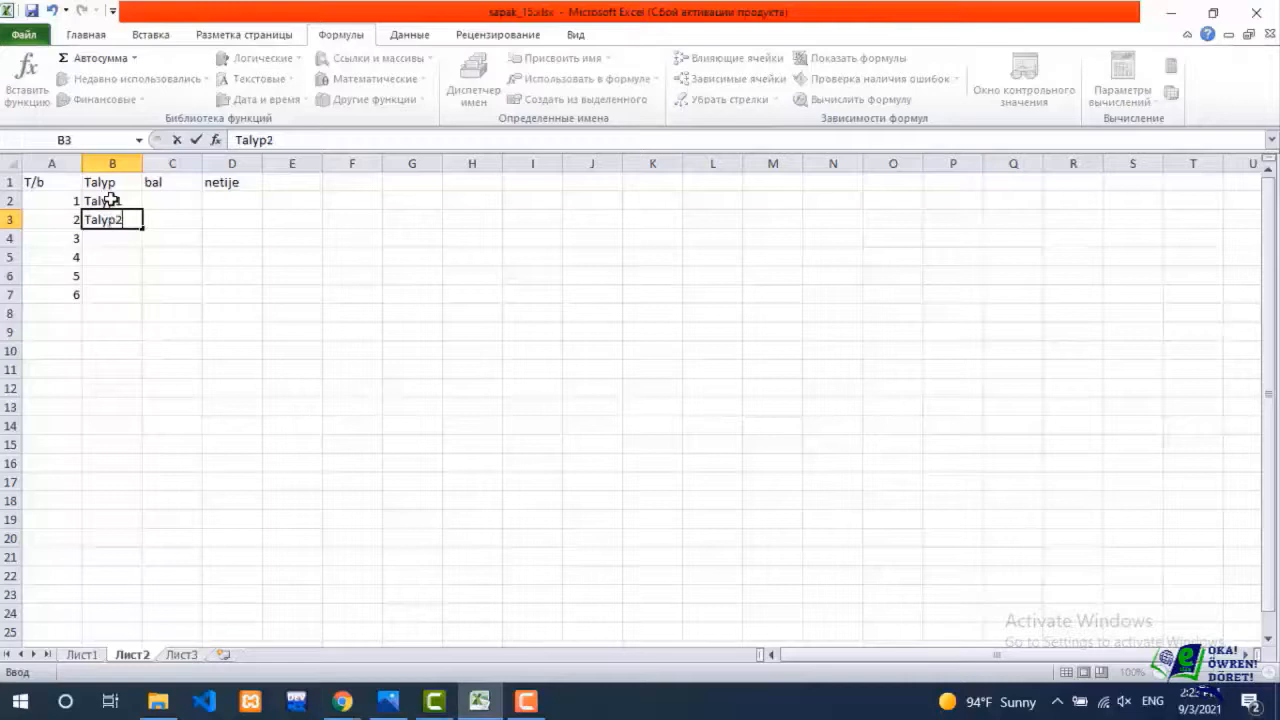
key(Return)
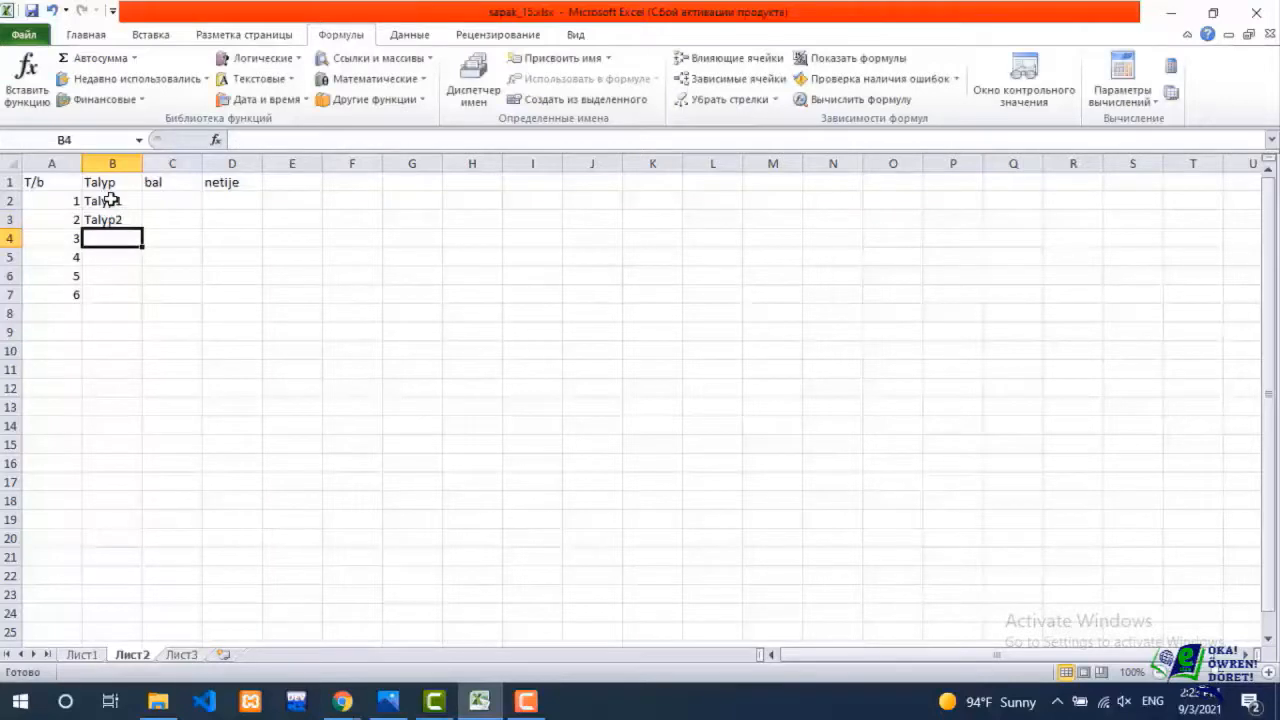
drag(116, 203, 150, 300)
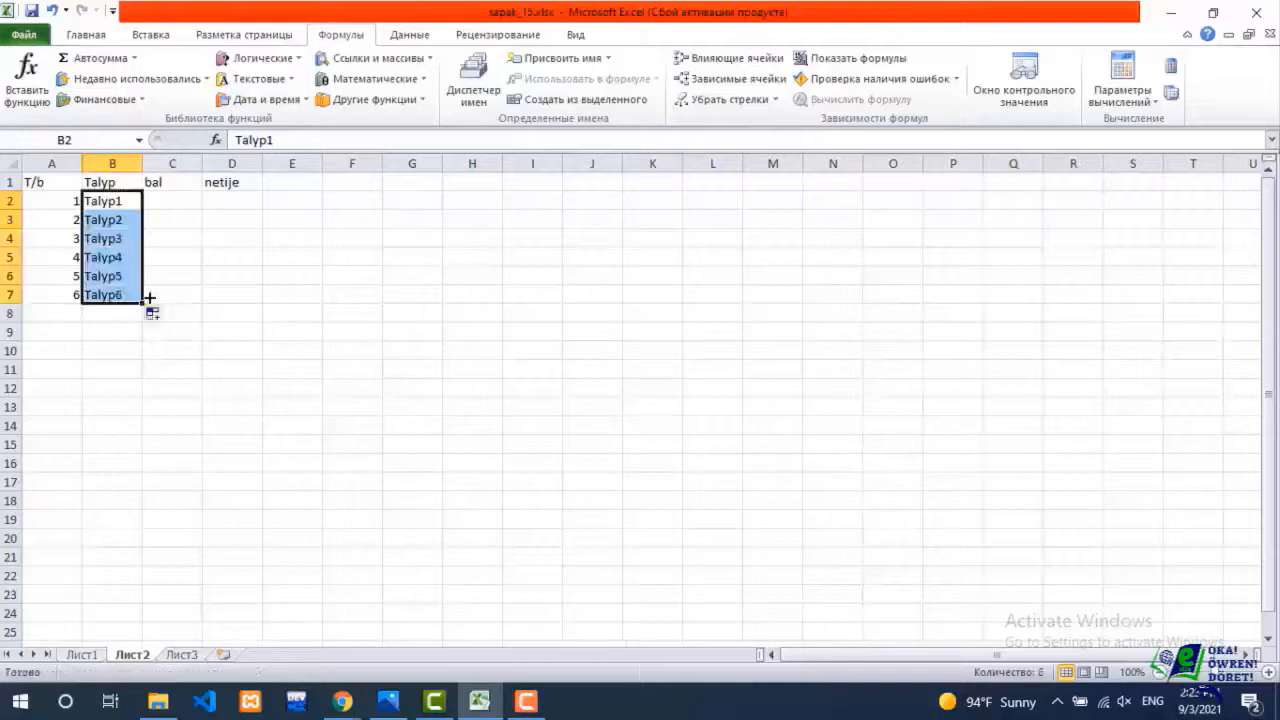
Enter the scores 30, 90, 56, 78, 89 and 46 in the bal column, C2 to C7.
click(164, 200)
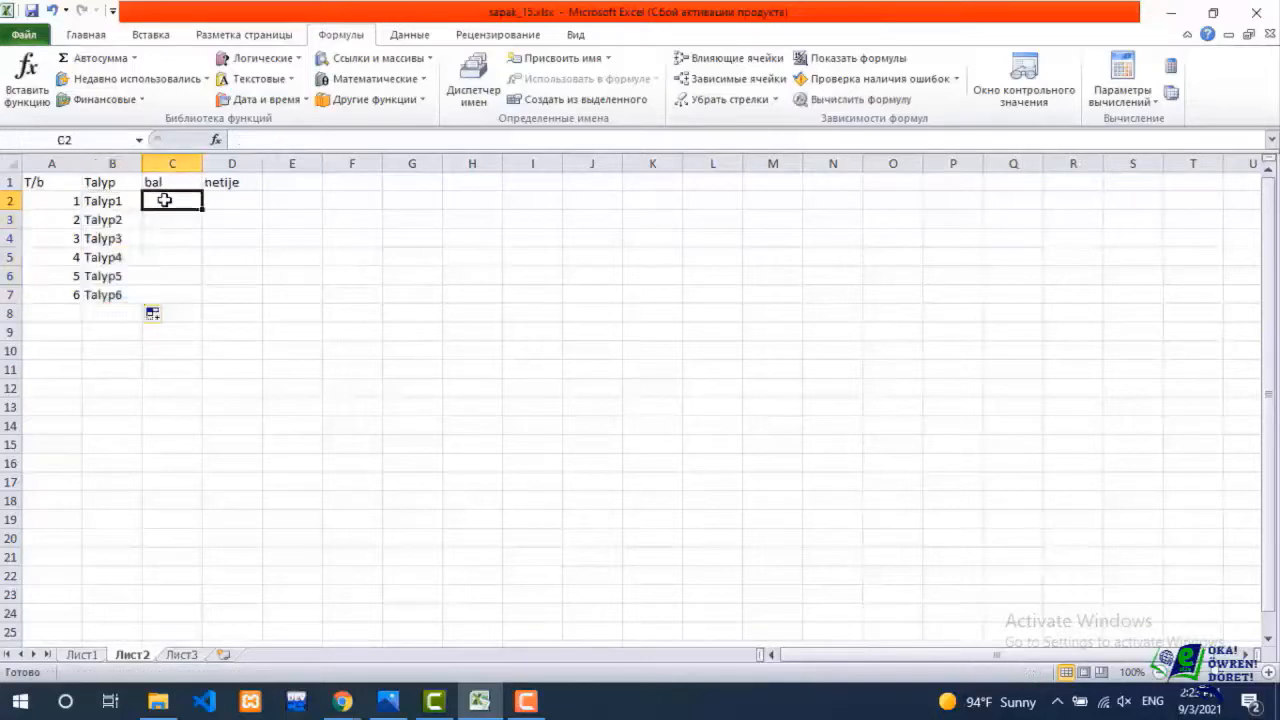
text(30)
key(Return)
text(90)
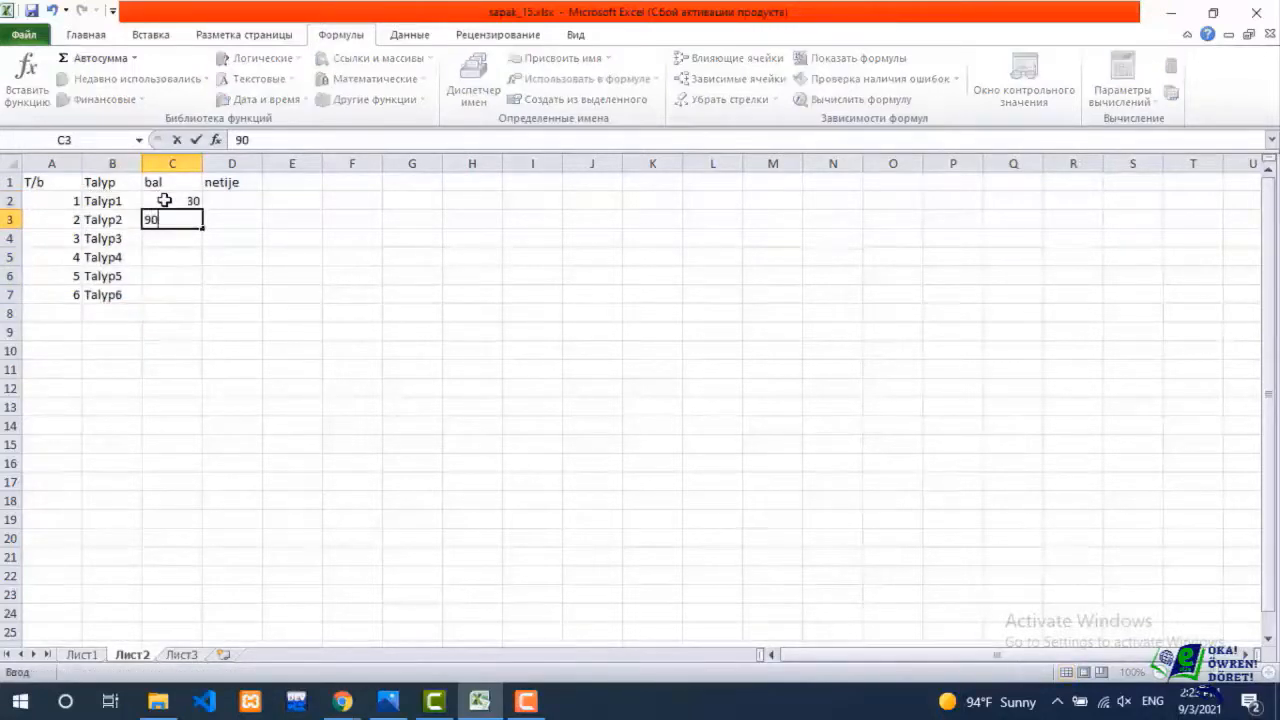
key(Return)
text(56)
key(Return)
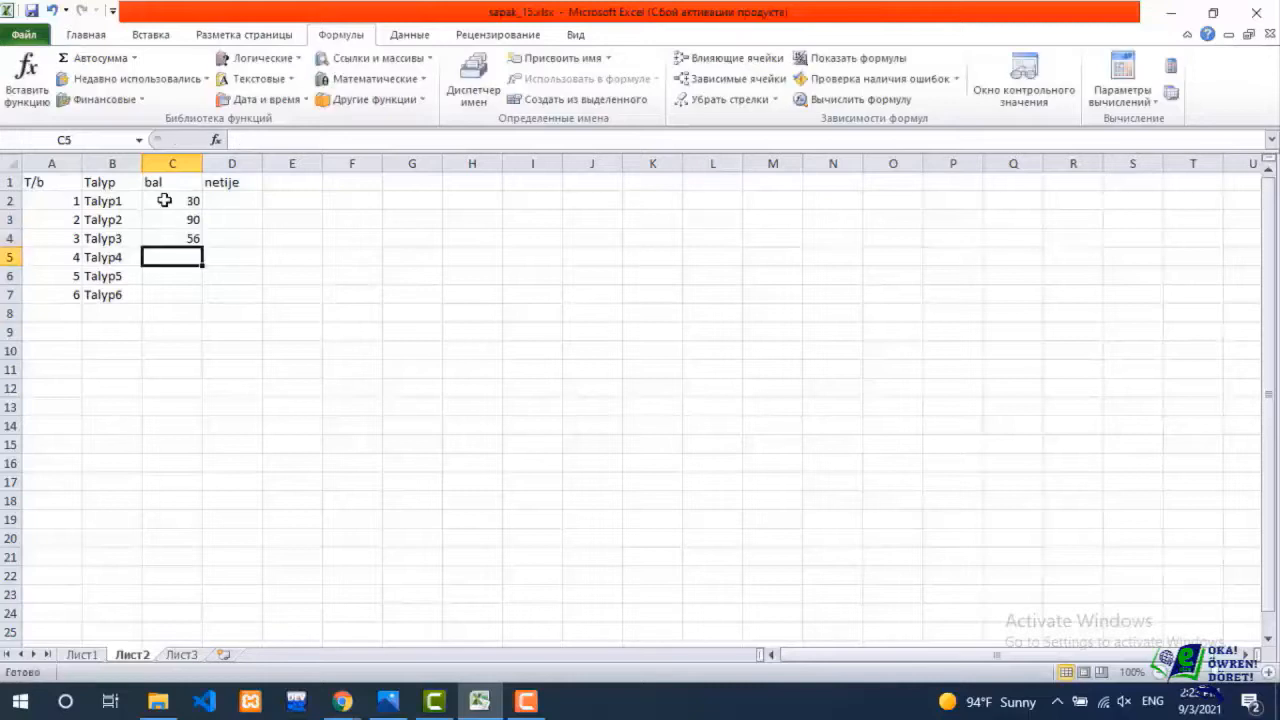
text(78)
key(Return)
text(89)
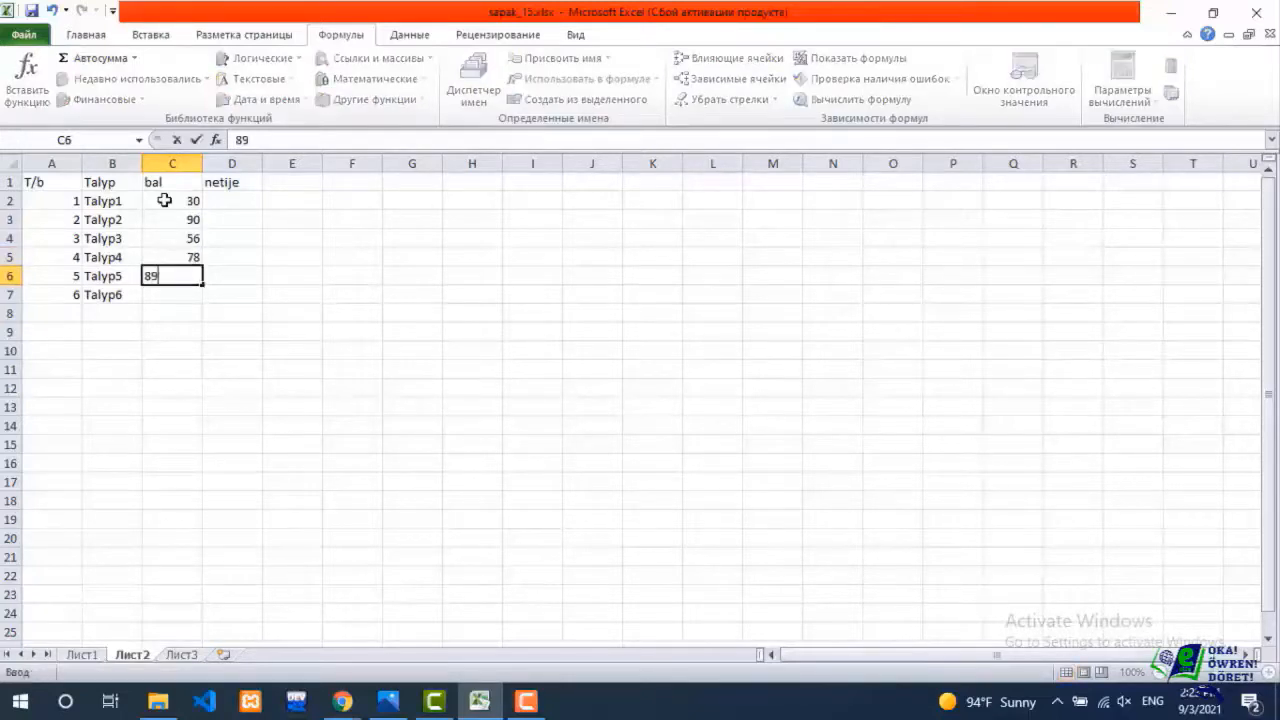
key(Return)
text(46)
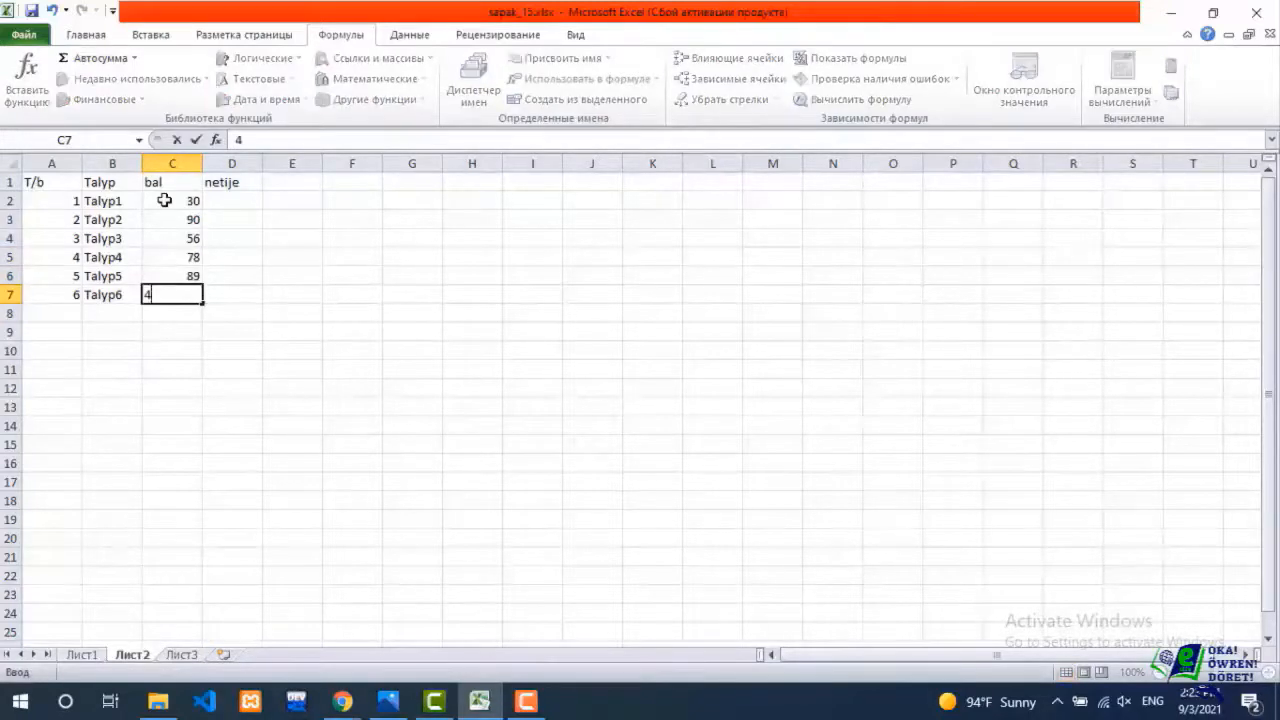
Start an ЕСЛИ formula in D2 with the condition C2>70.
click(251, 198)
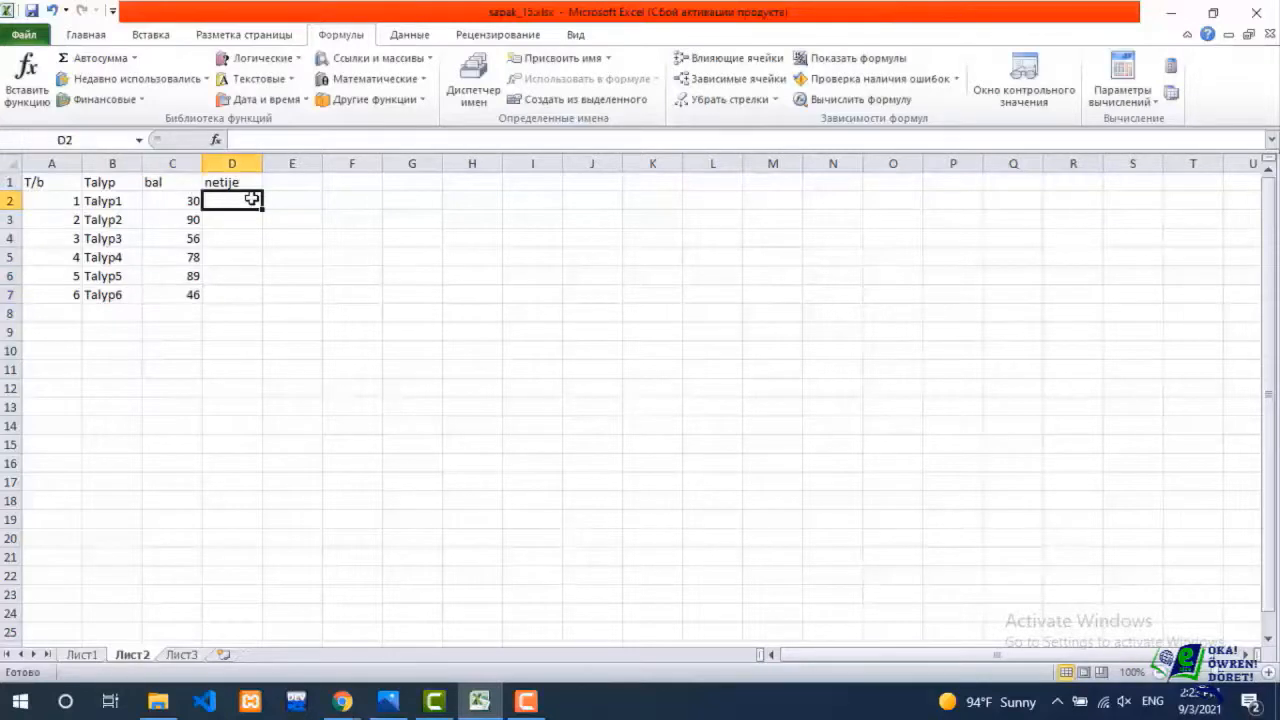
text(=)
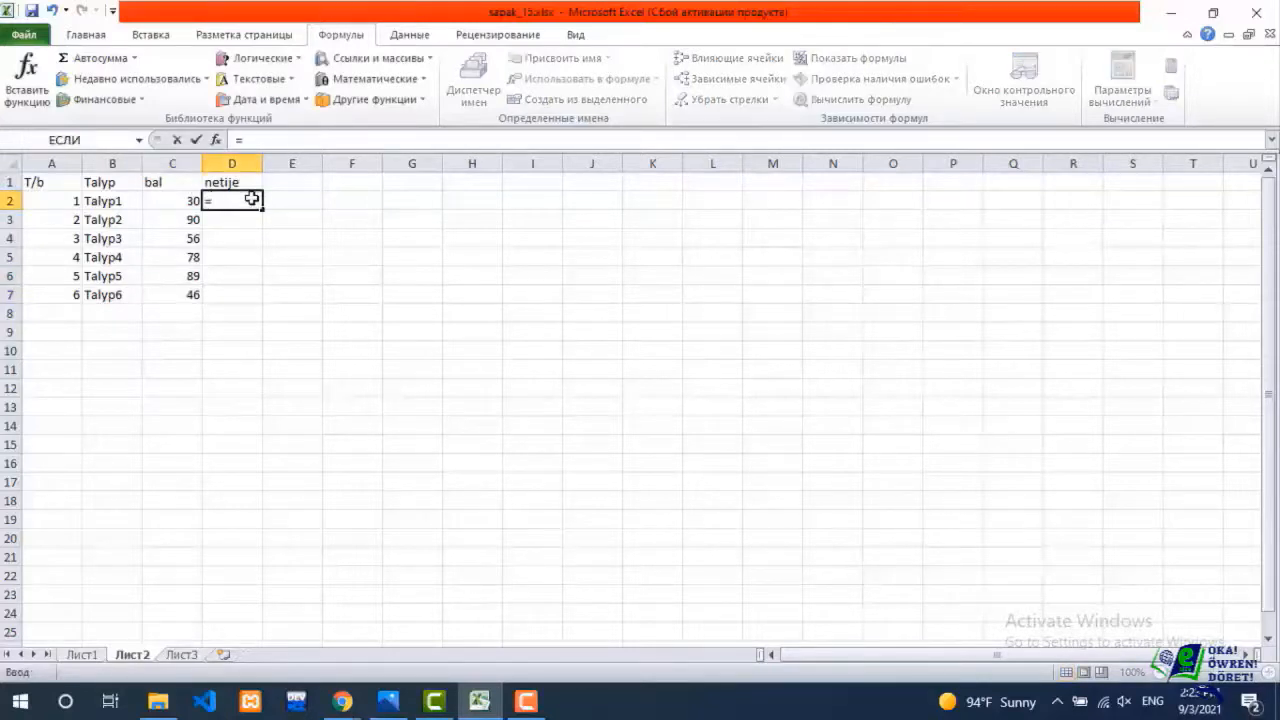
key(alt+shift)
text(ес)
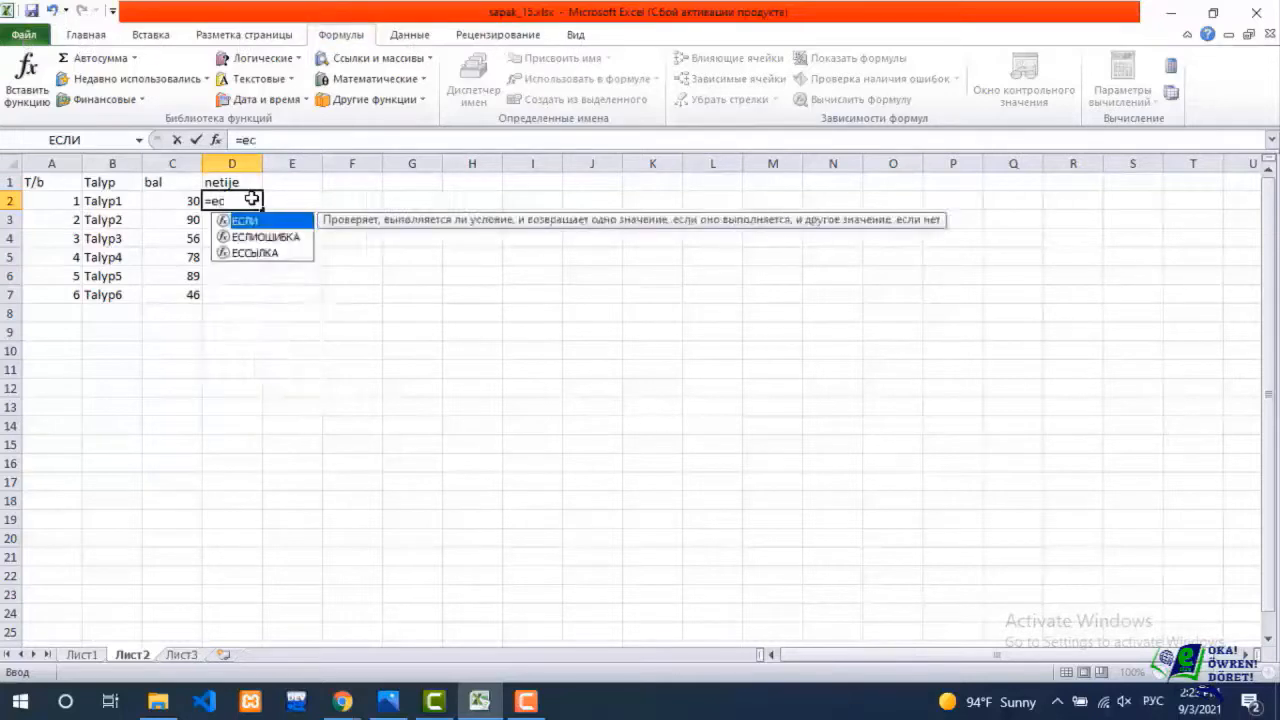
double_click(257, 221)
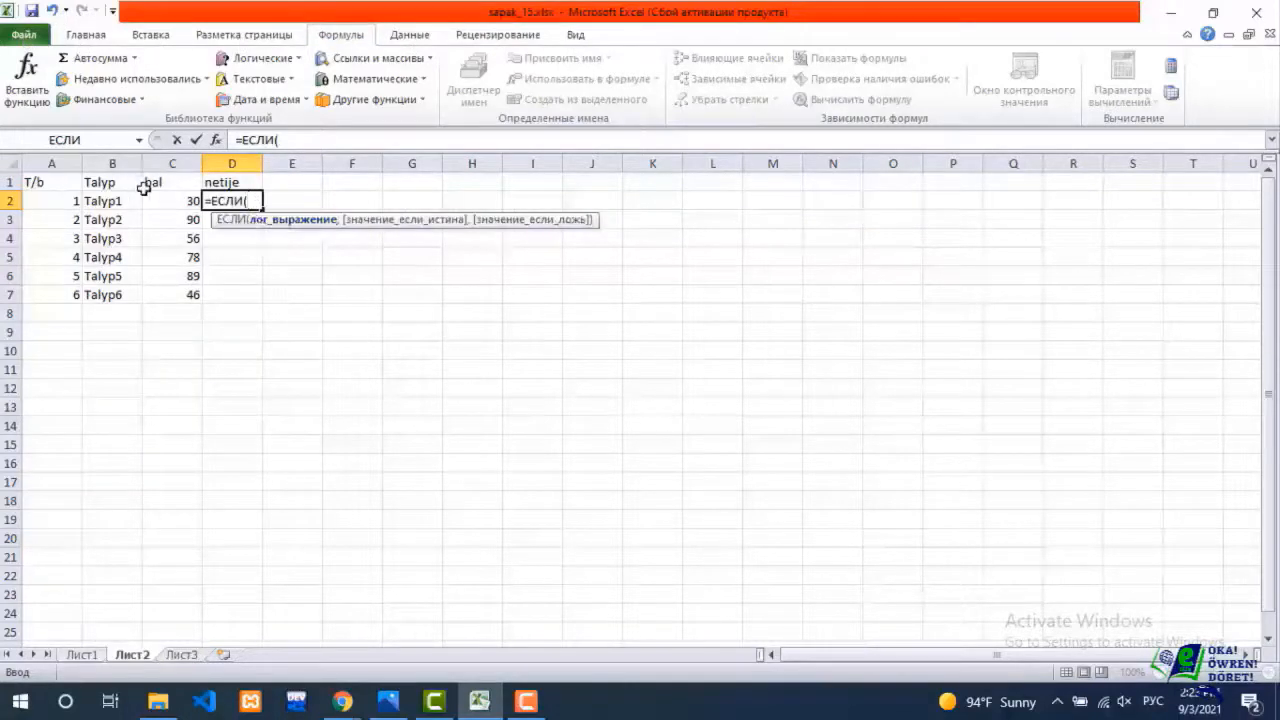
click(160, 199)
text(Ю)
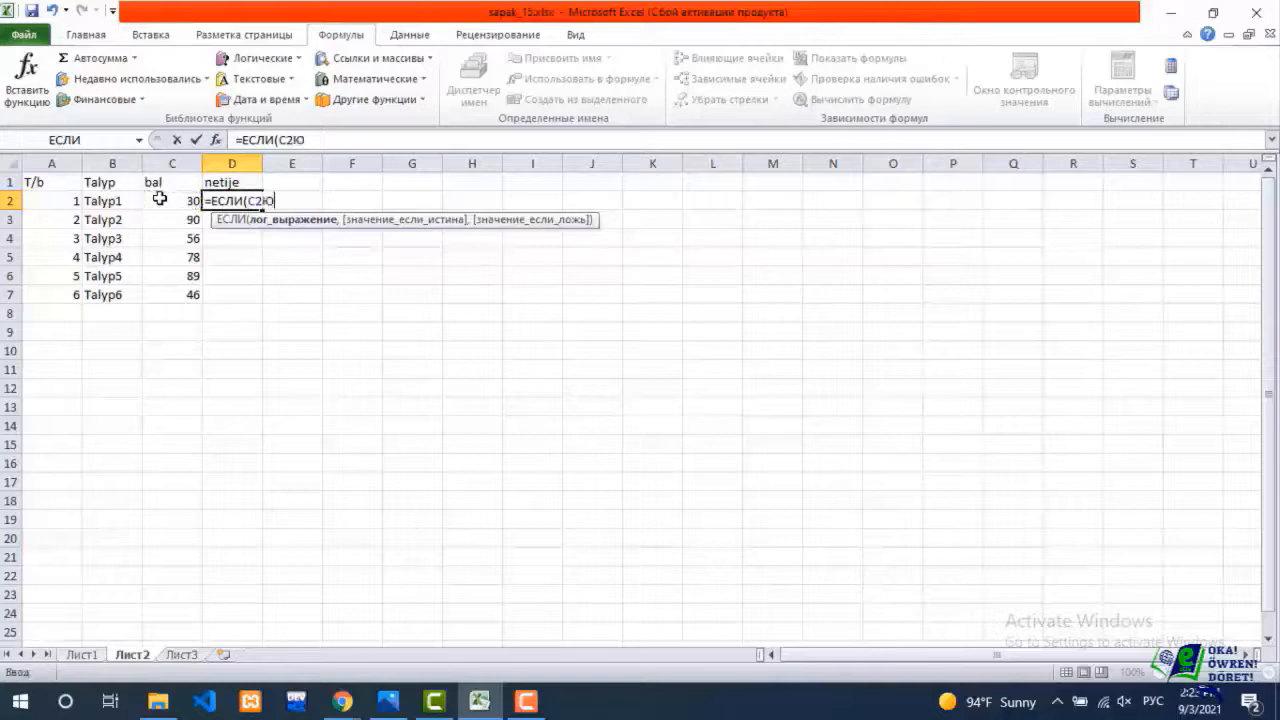
key(BackSpace)
key(alt+shift)
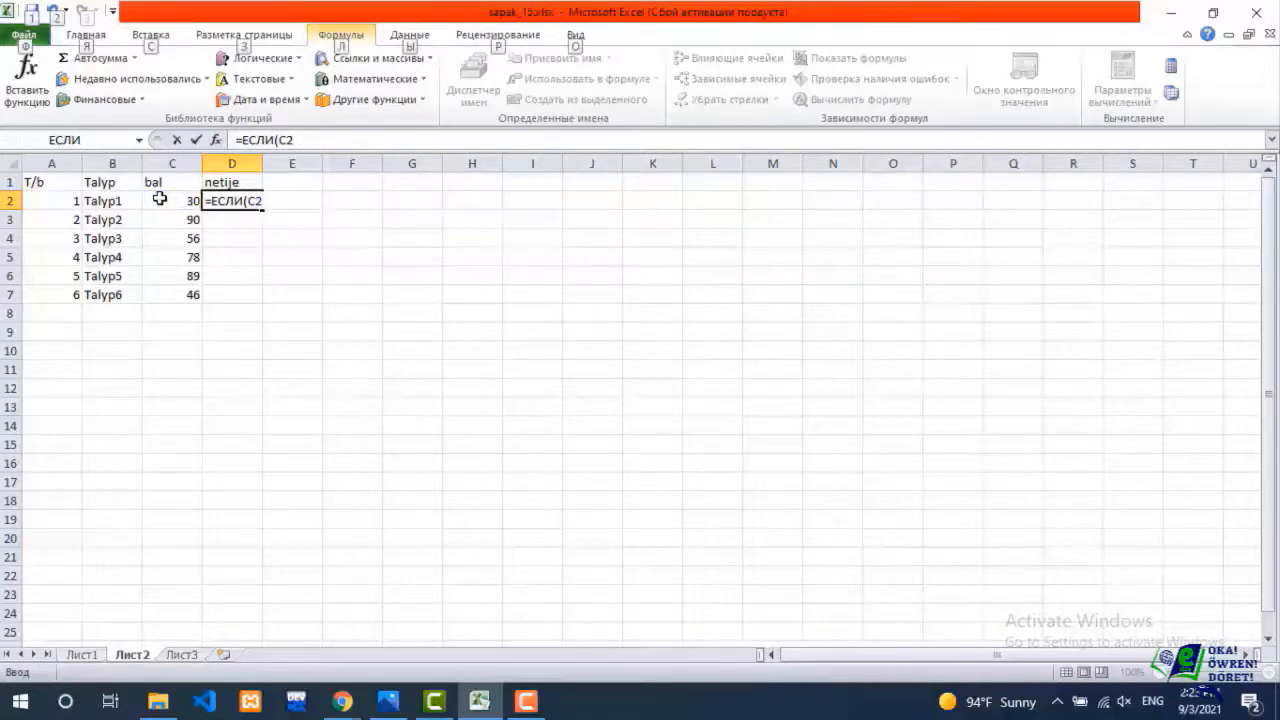
click(271, 203)
text(>)
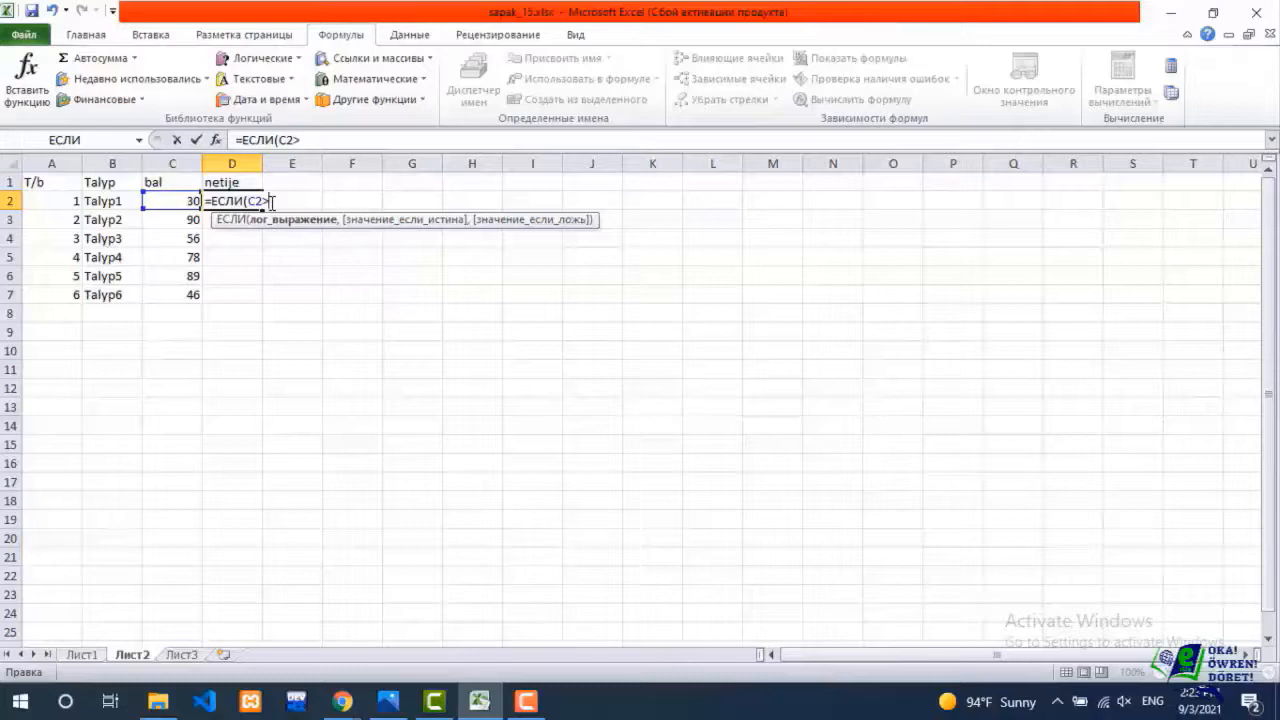
text(70,)
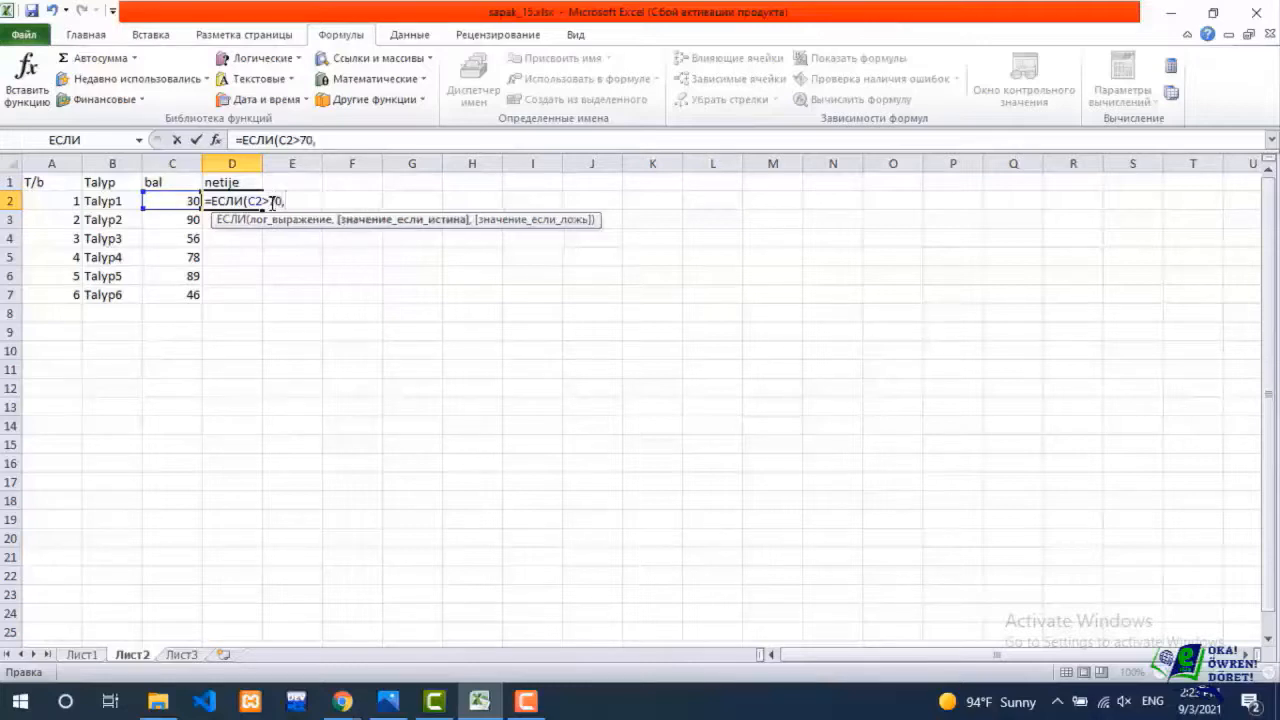
text(")
Add "Gechdi" as the value if true in the D2 formula, followed by a comma.
key(BackSpace)
text("")
key(Left)
text(Gech)
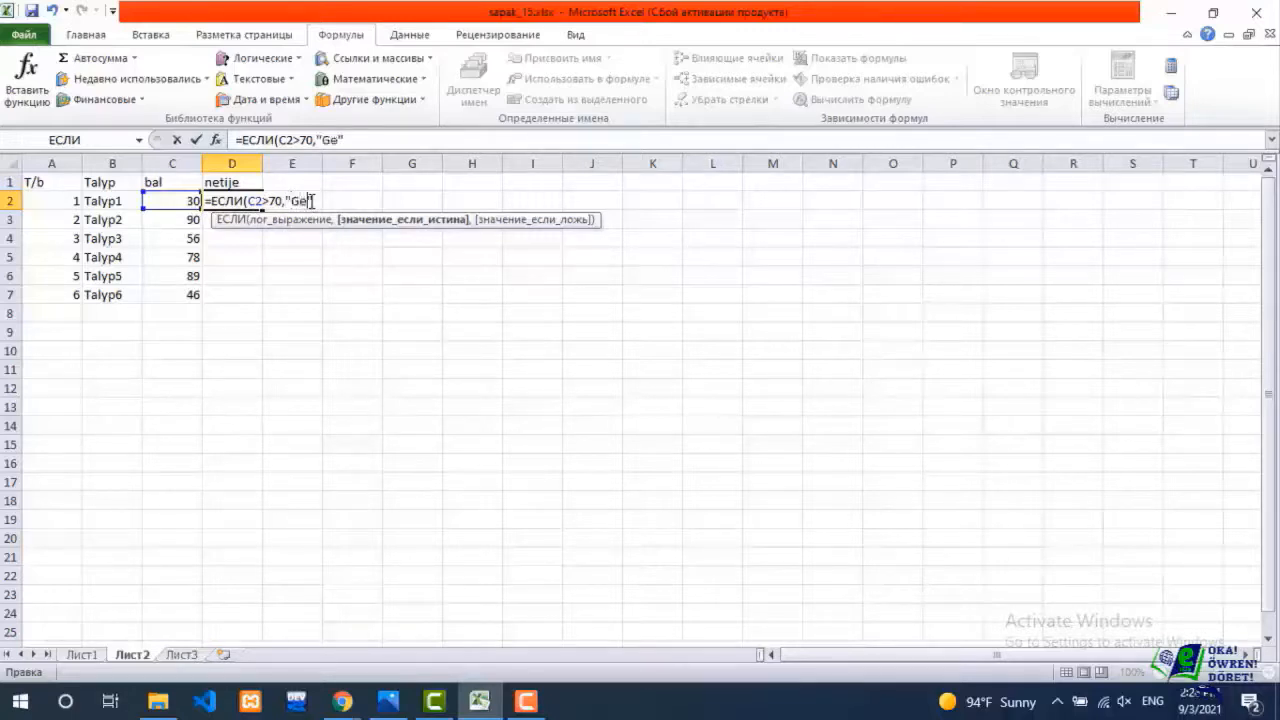
text(di)
key(Right)
text(,)
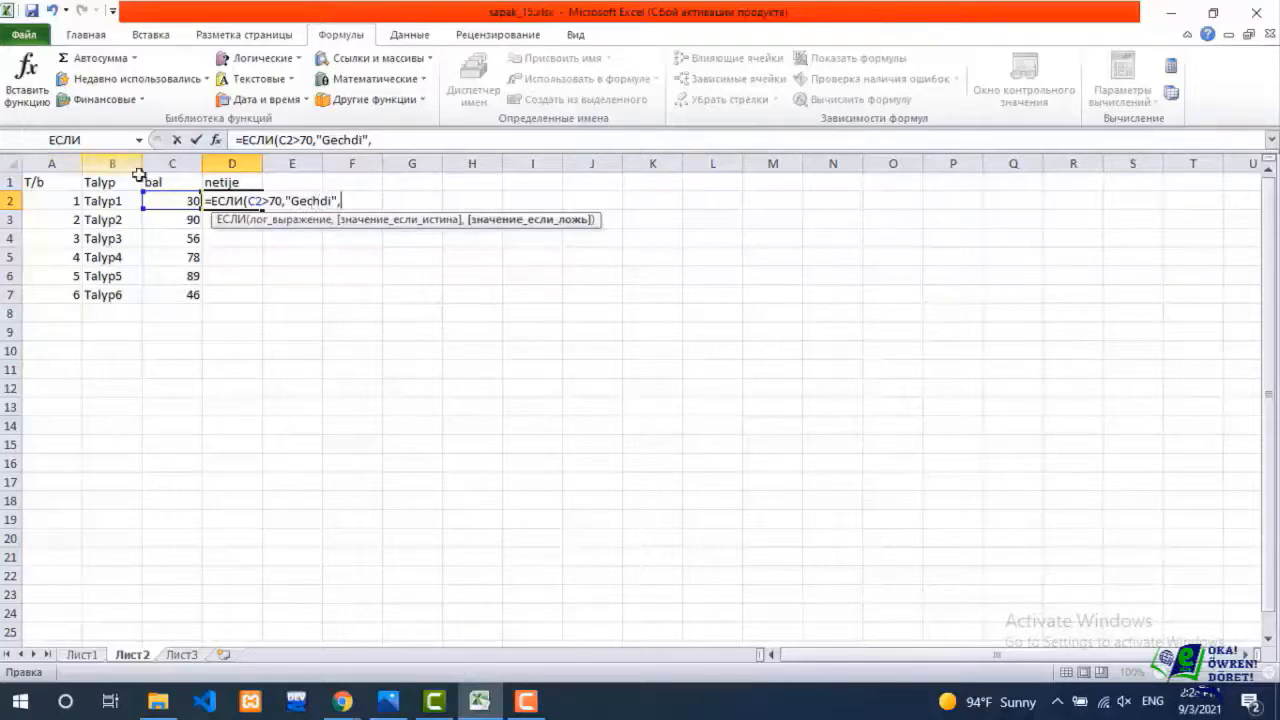
text("Gechm)
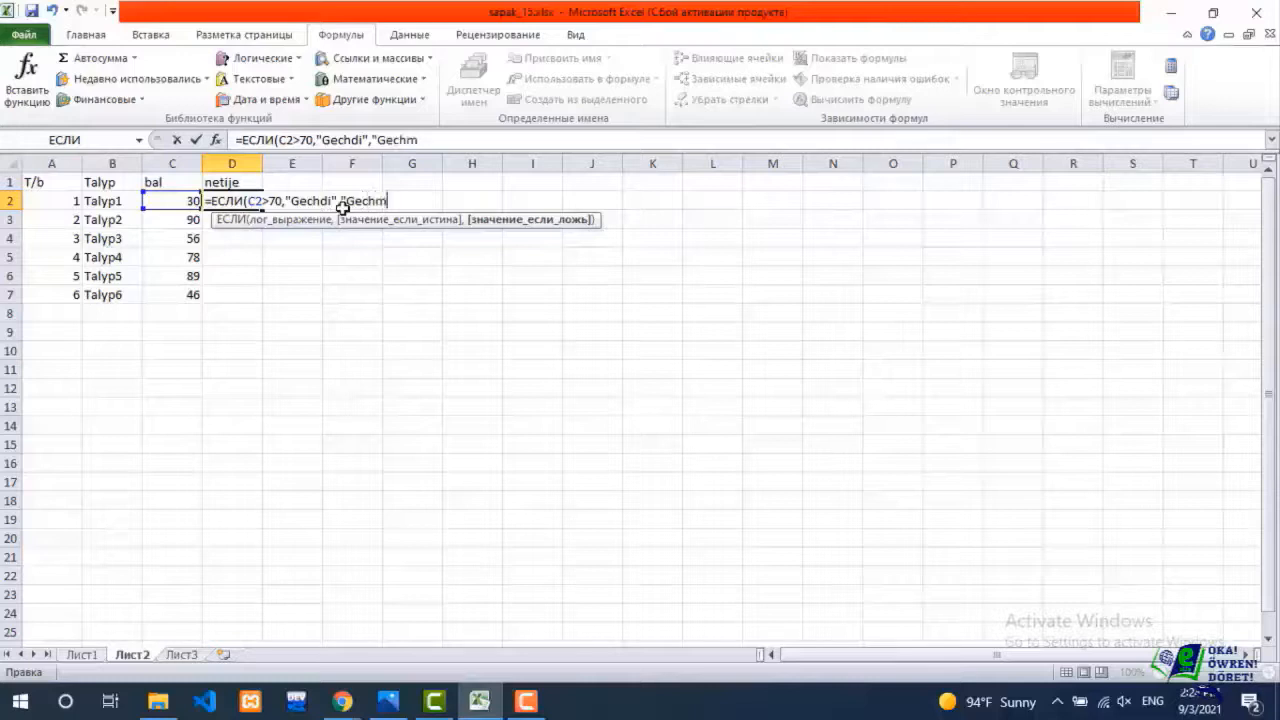
text(edi"))
Add "Gechmedi" as the value if false and complete the D2 formula.
key(Return)
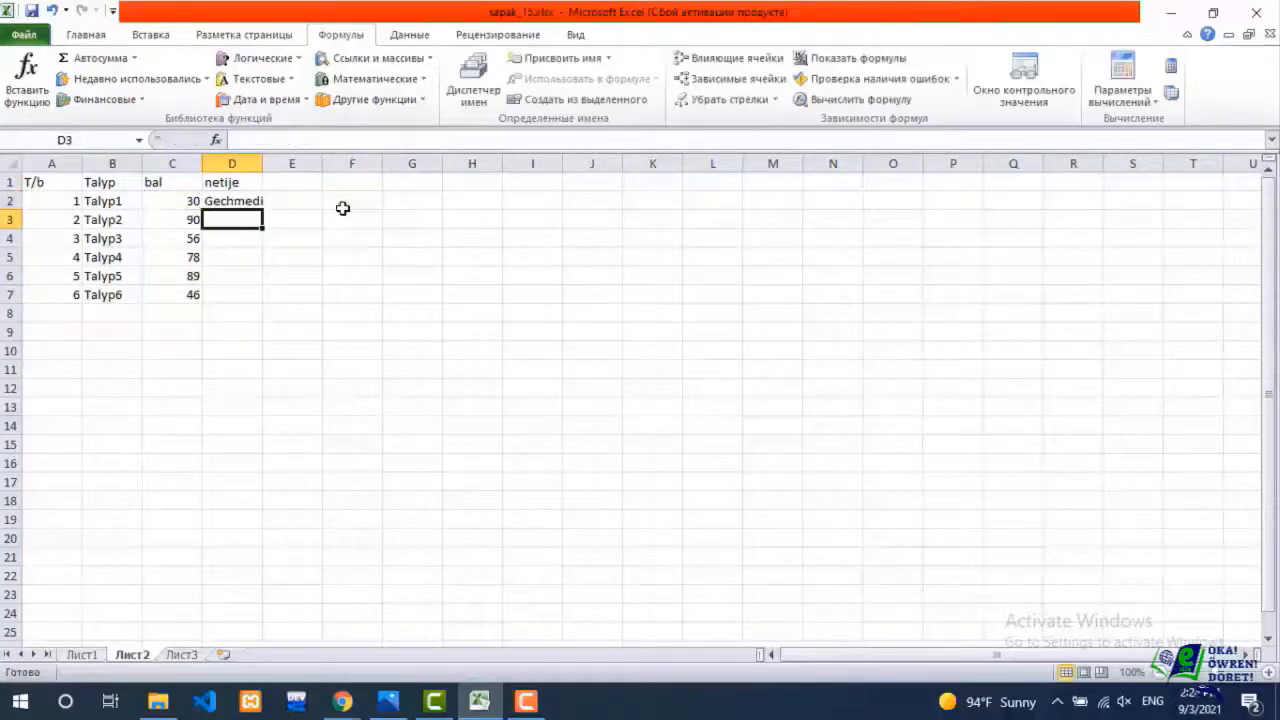
Copy the D2 formula down to D7 and fit the width of column D to its contents.
click(258, 203)
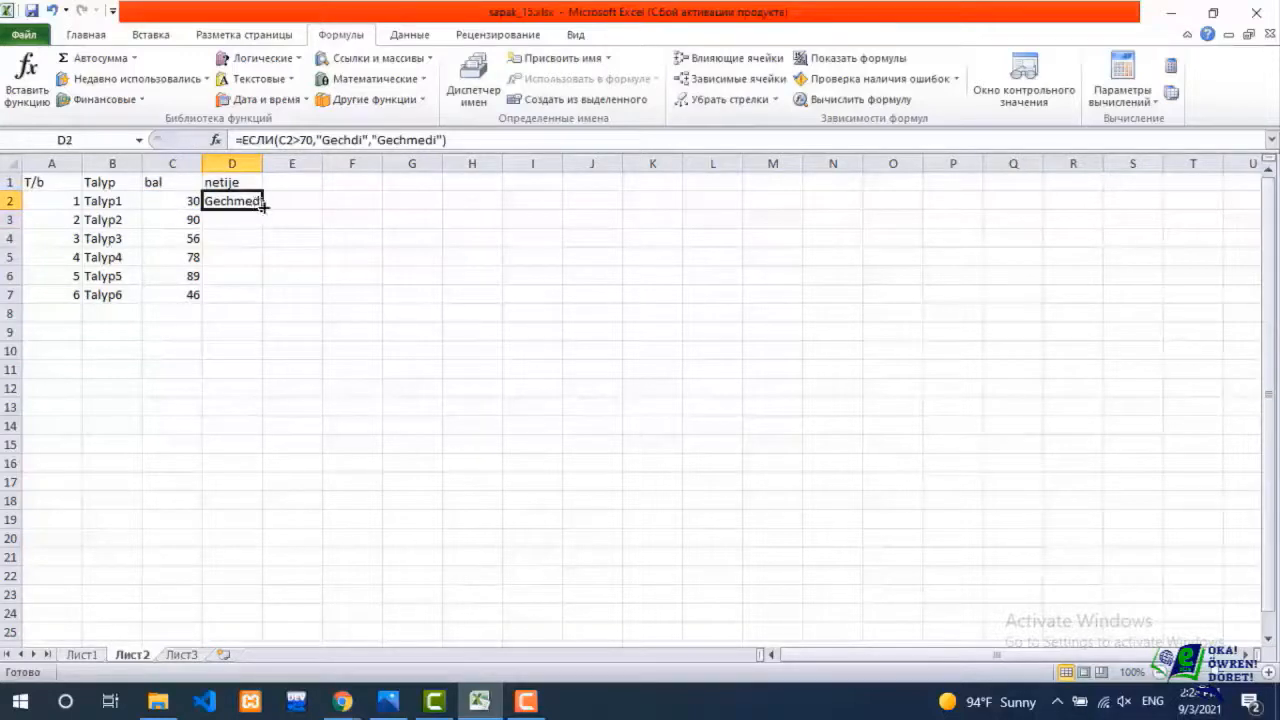
drag(264, 209, 271, 309)
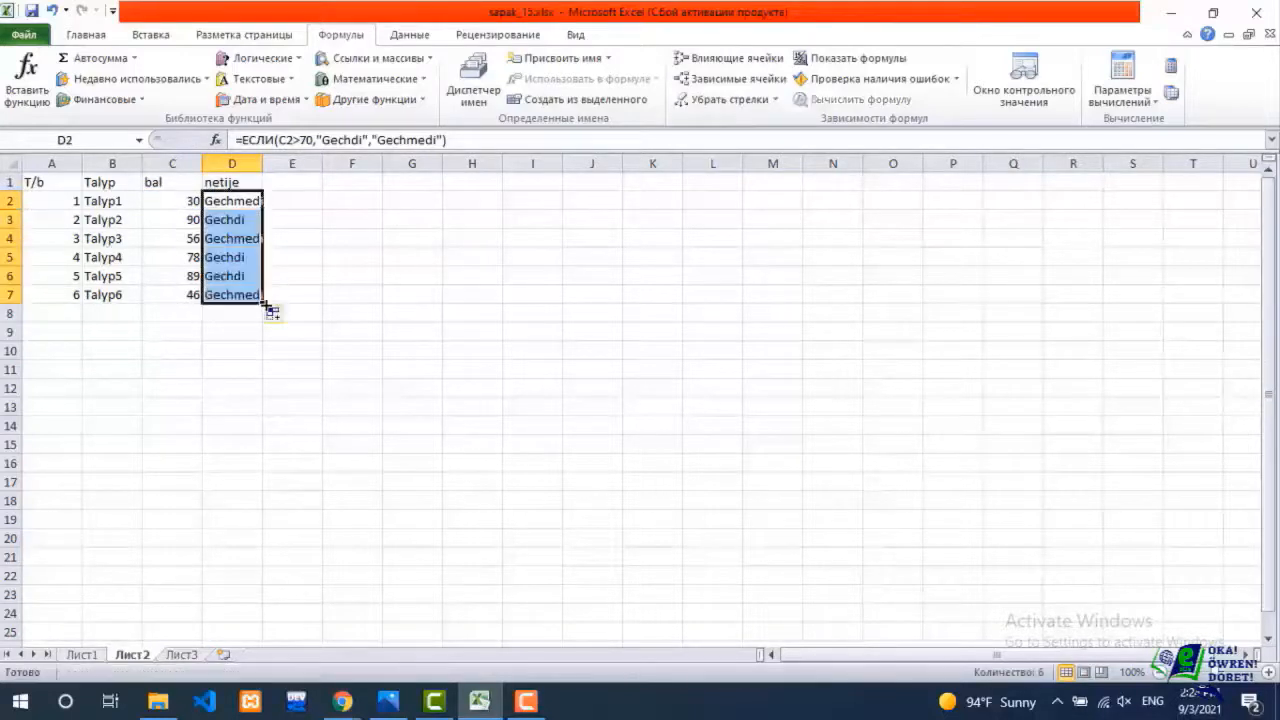
click(223, 219)
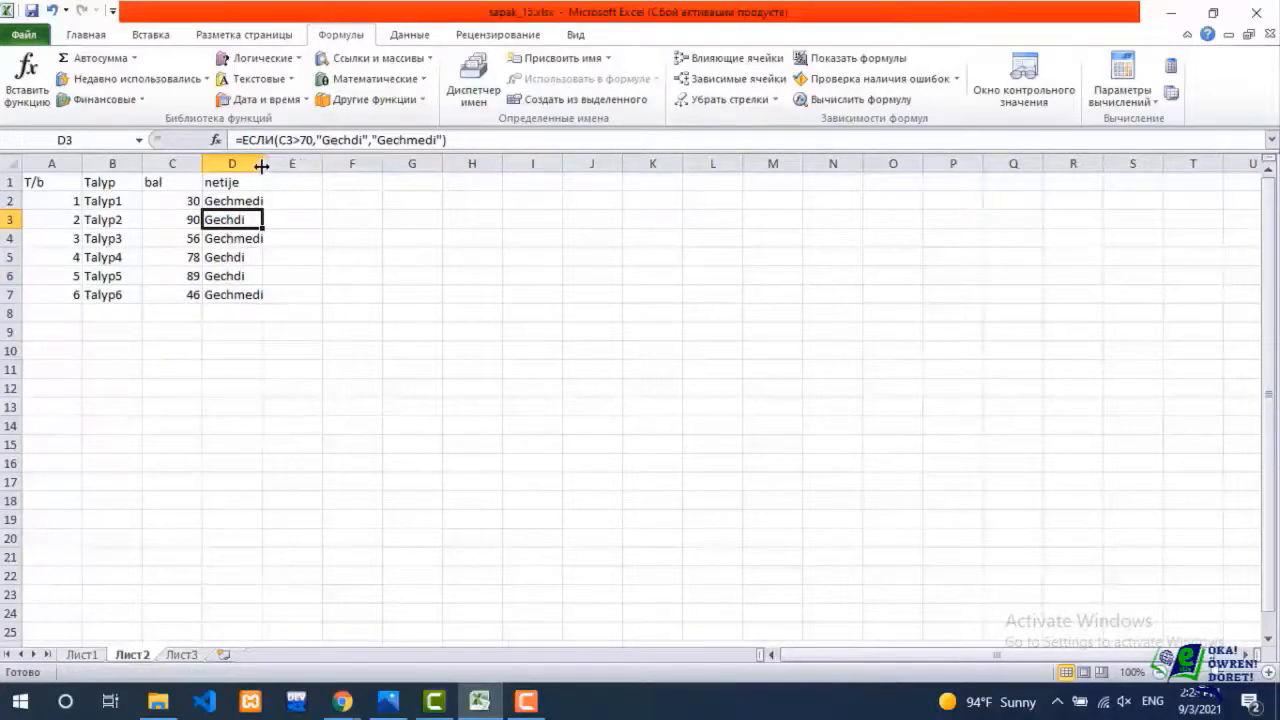
double_click(262, 163)
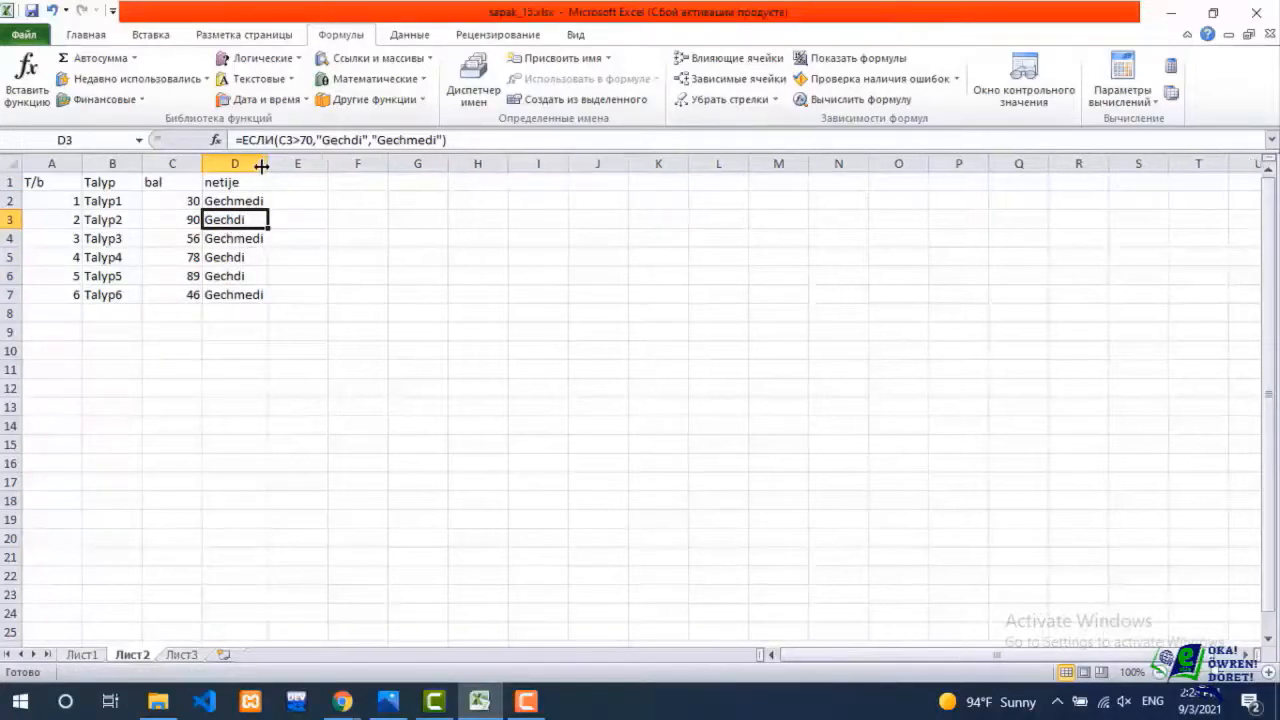
Enter the heading T/b in G1 and number the rows 1 to 10 in G2:G11.
click(441, 179)
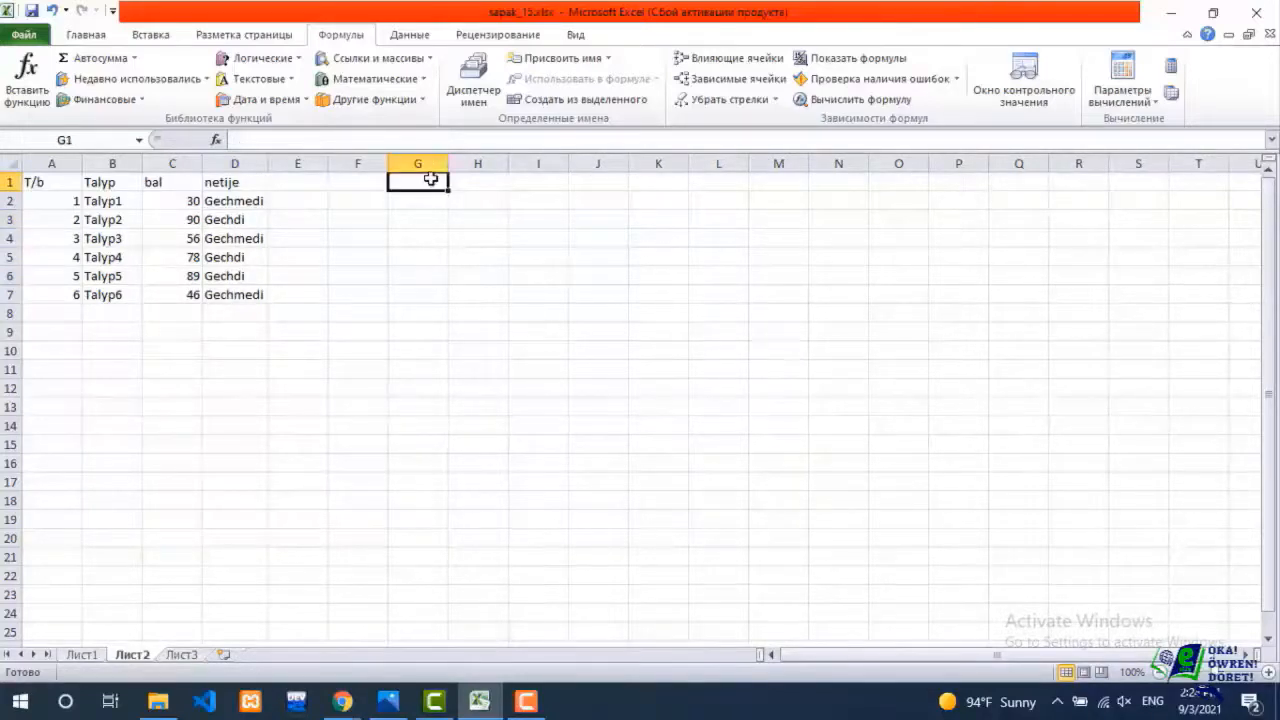
text(T/b)
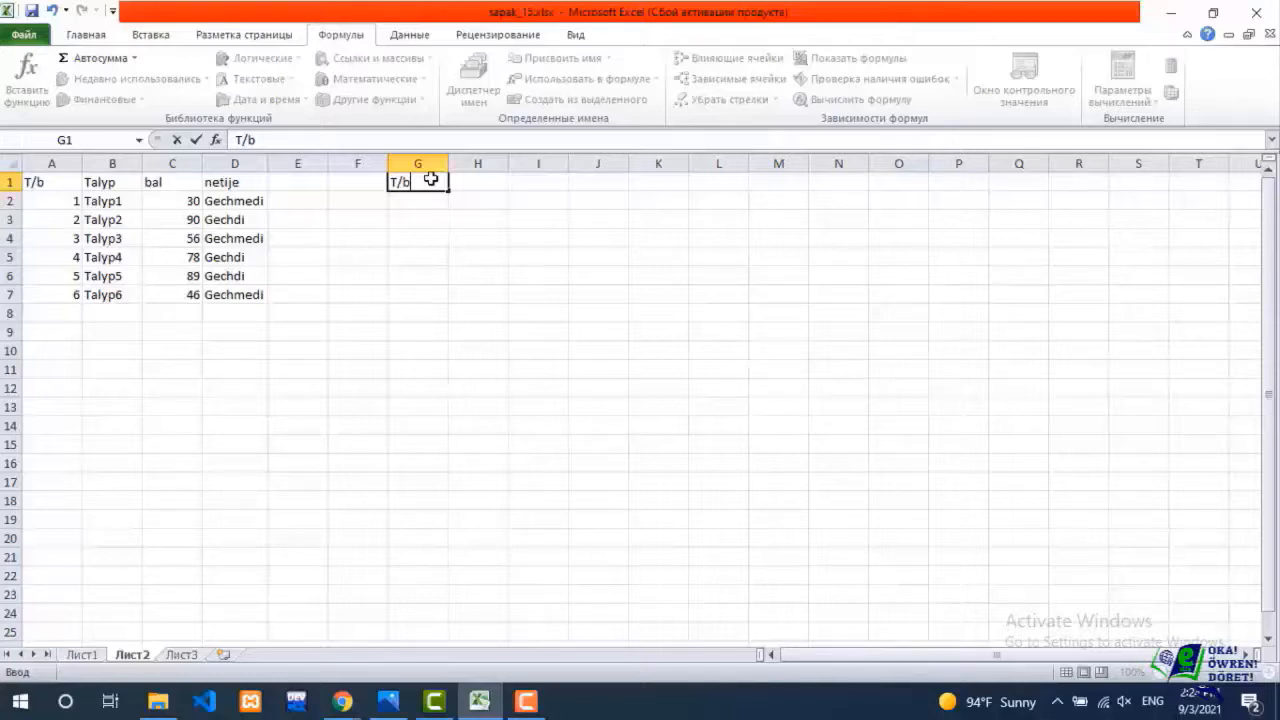
key(Return)
text(1)
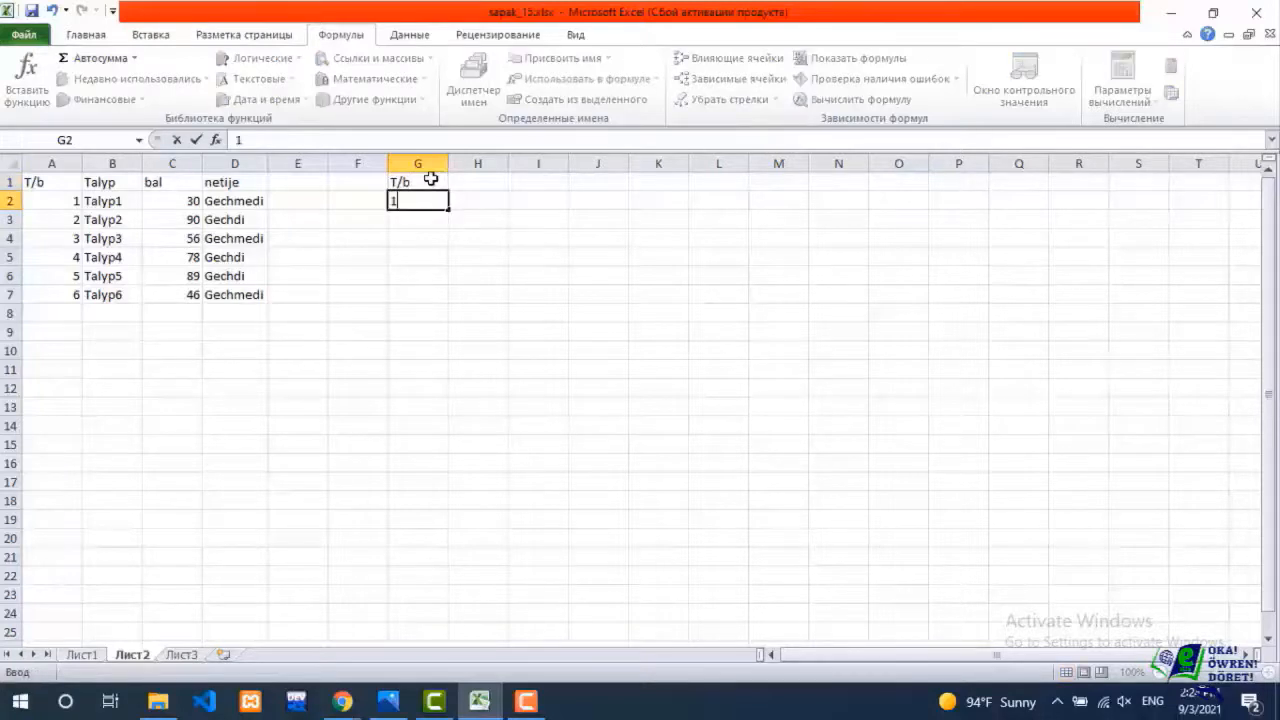
key(Return)
text(2)
key(Return)
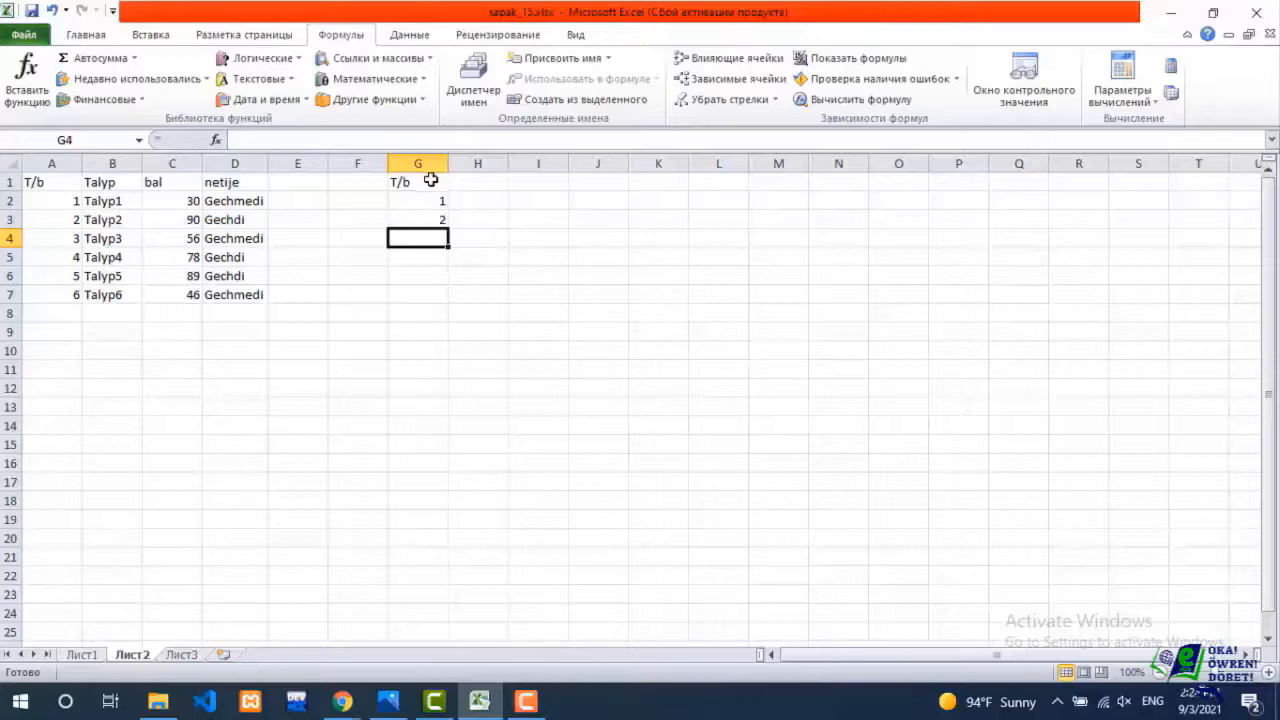
drag(437, 201, 444, 380)
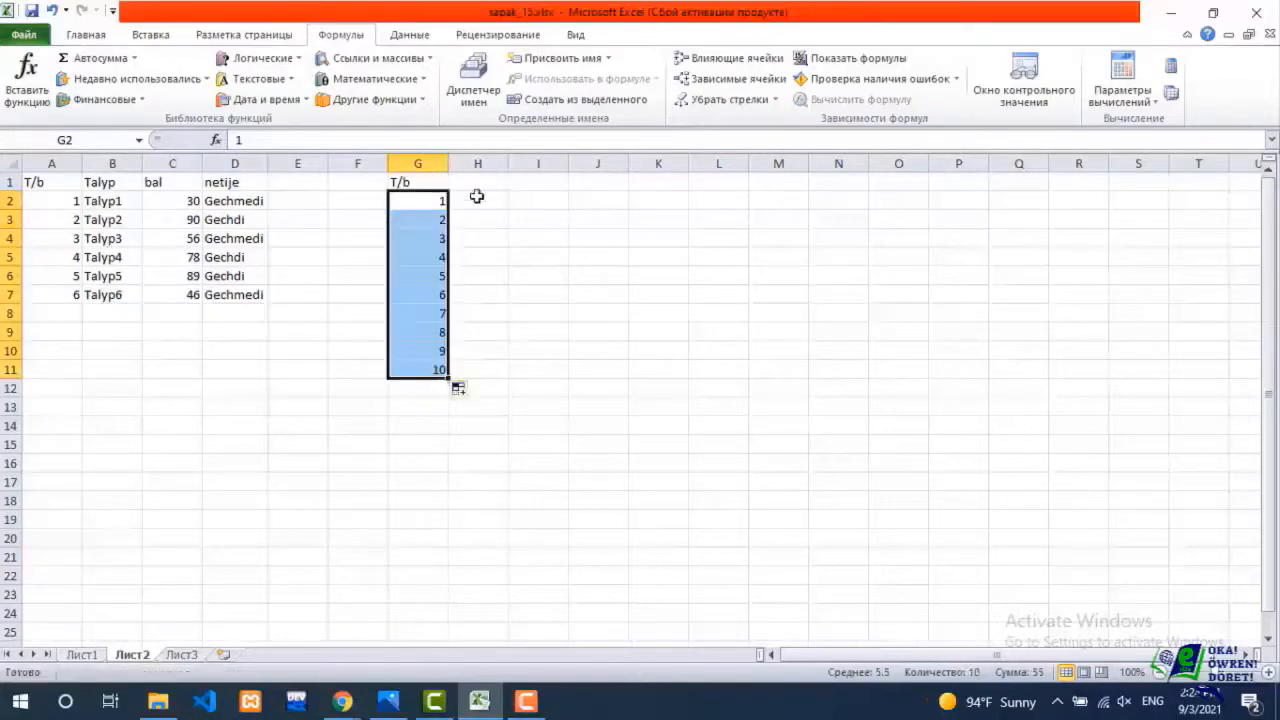
Enter the headings Okuwchy, bal and netije in H1, I1 and J1.
click(476, 185)
text(Oku)
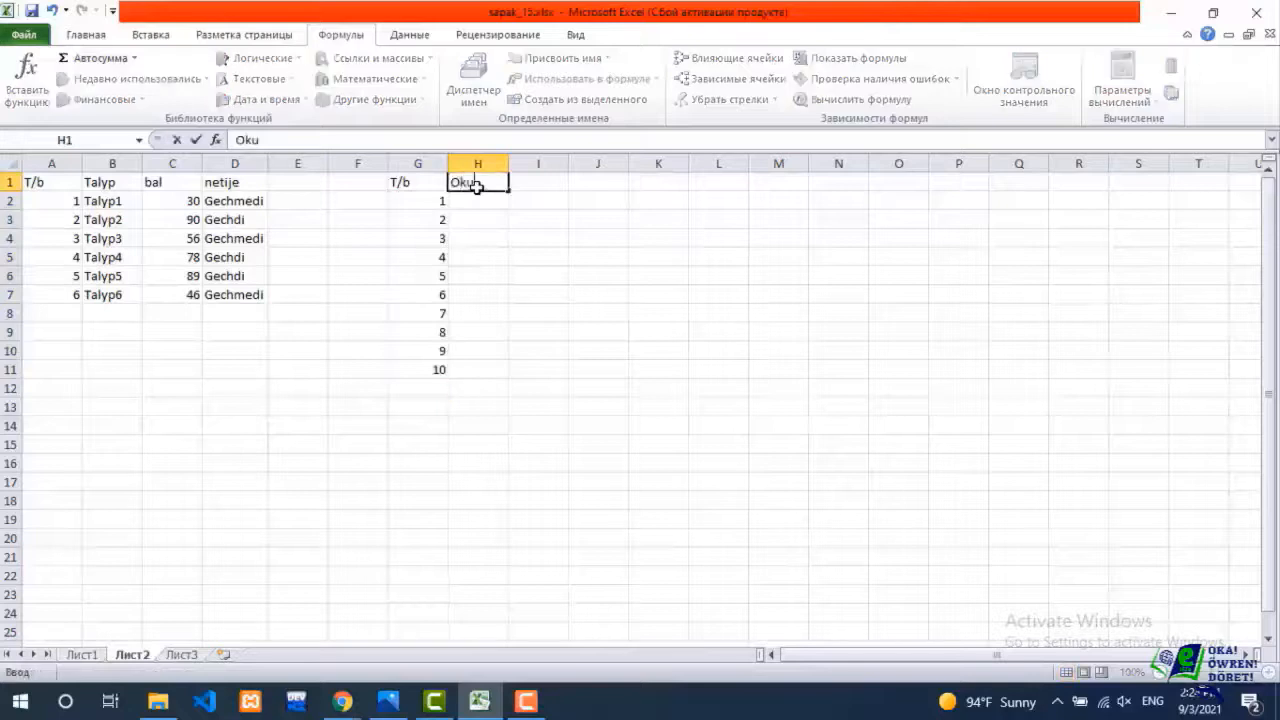
text(wchy)
key(Tab)
text(bal)
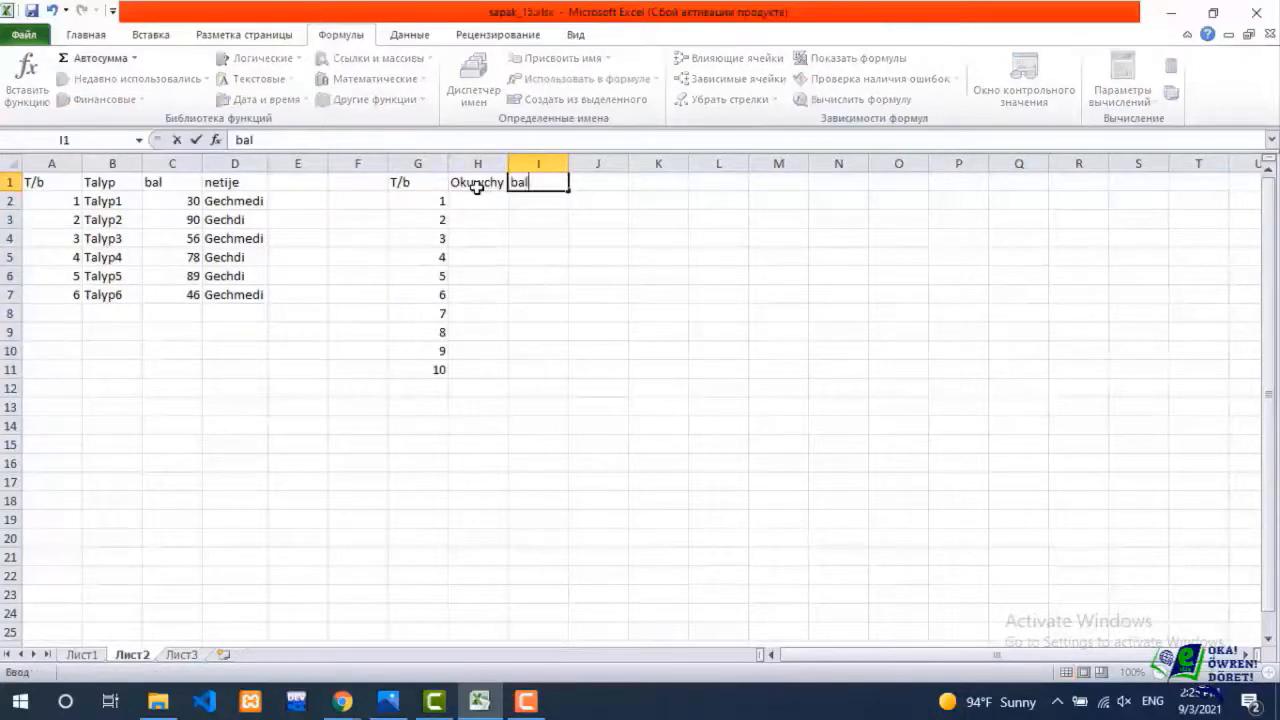
key(Tab)
key(Down)
key(Up)
text(net)
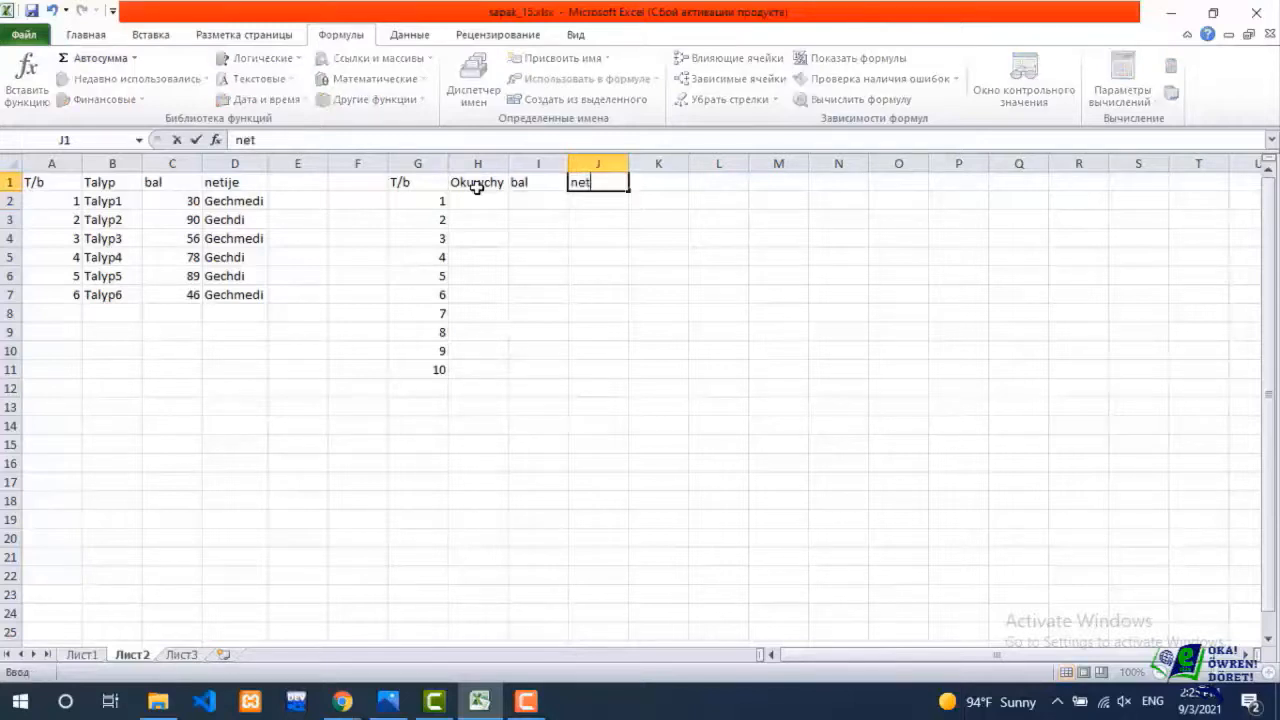
text(ije)
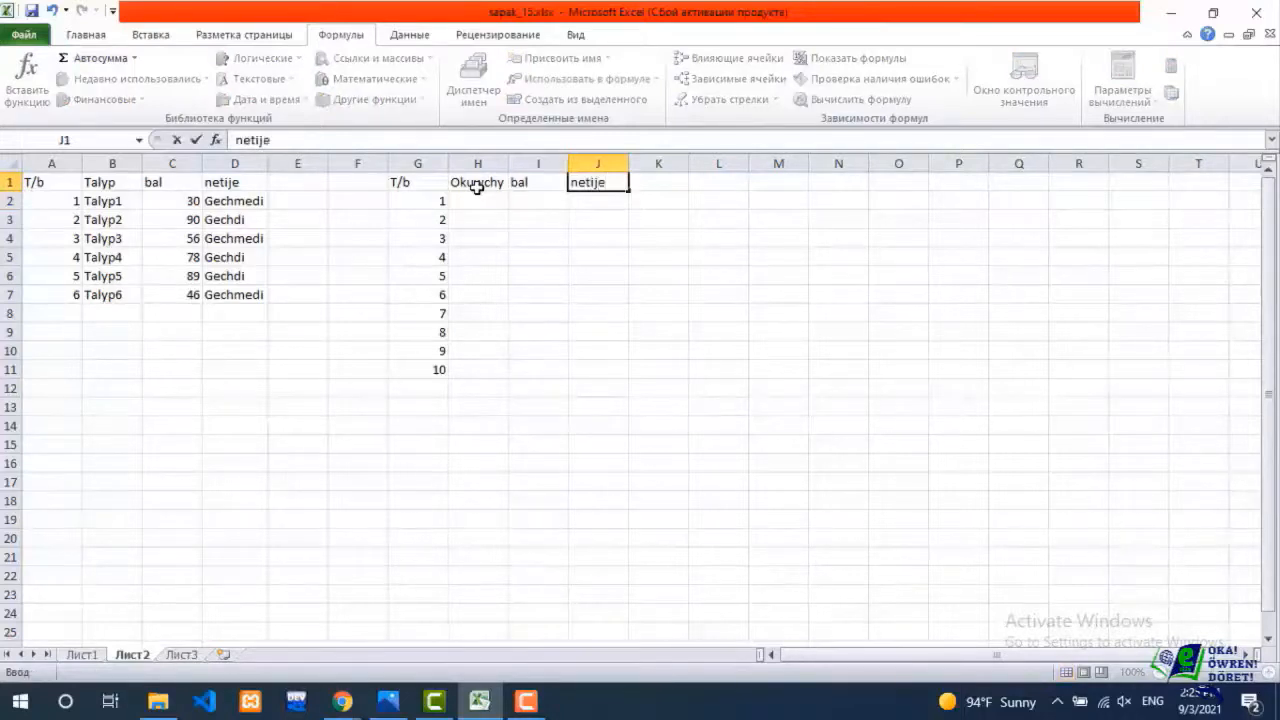
Enter Okuwchy1 in H2 and H3 and fit the width of column H to its contents.
click(481, 200)
text(Okj)
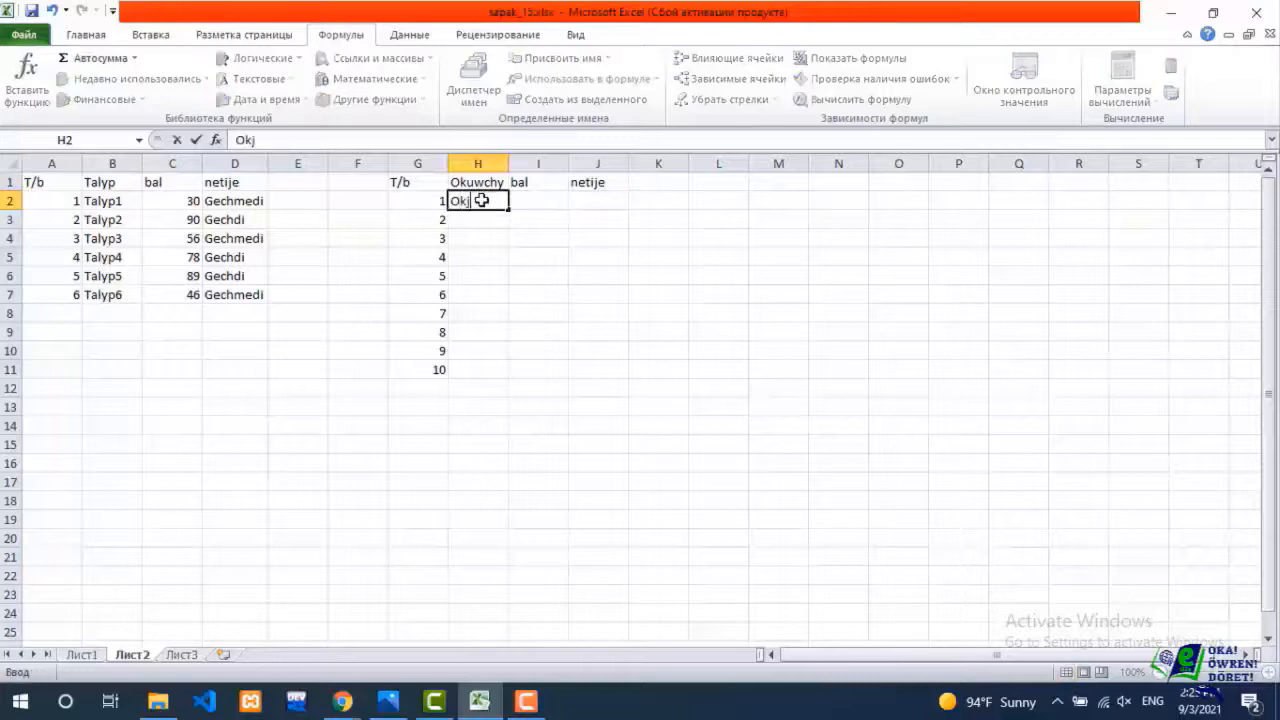
key(BackSpace)
text(uwchy1)
key(Return)
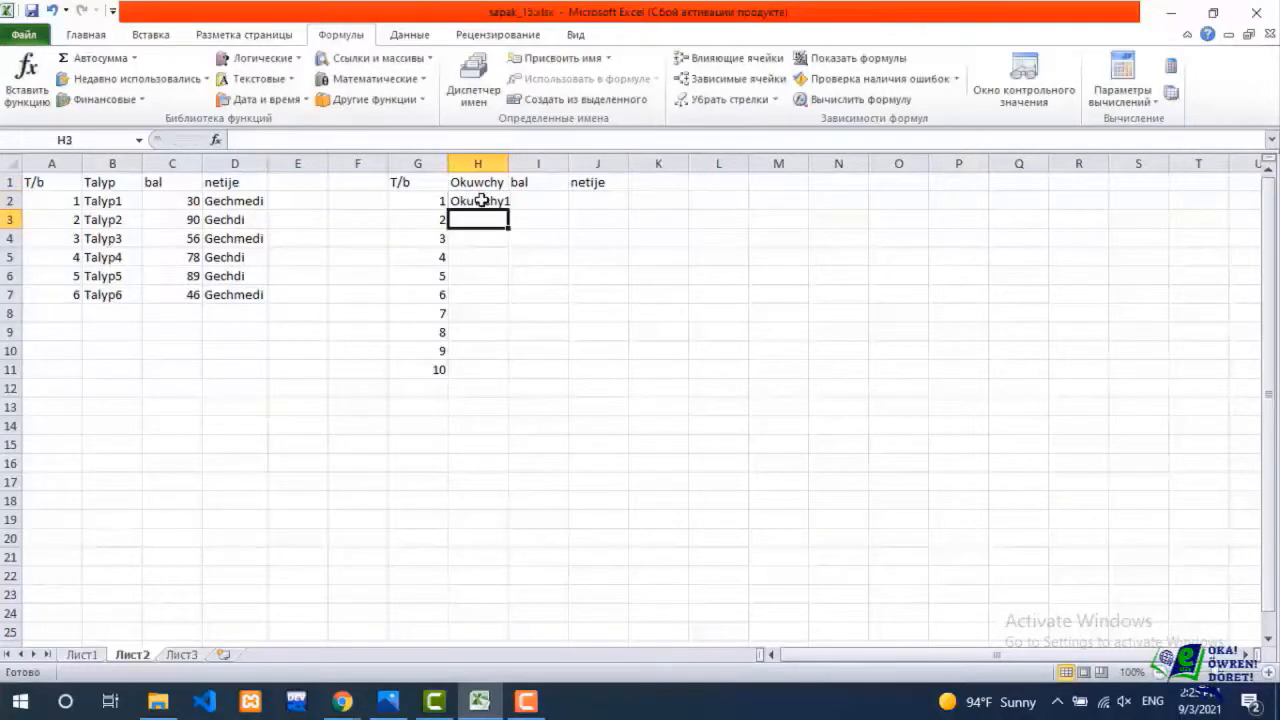
text(Okuwchy1)
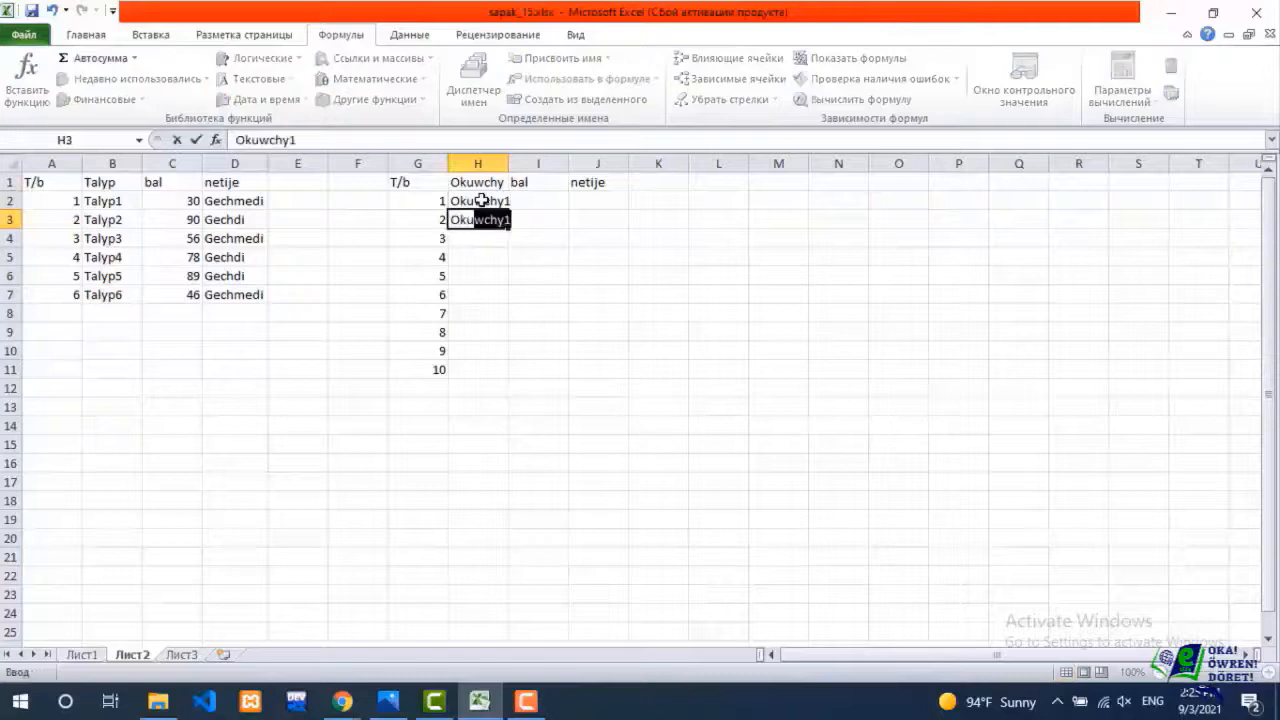
key(Tab)
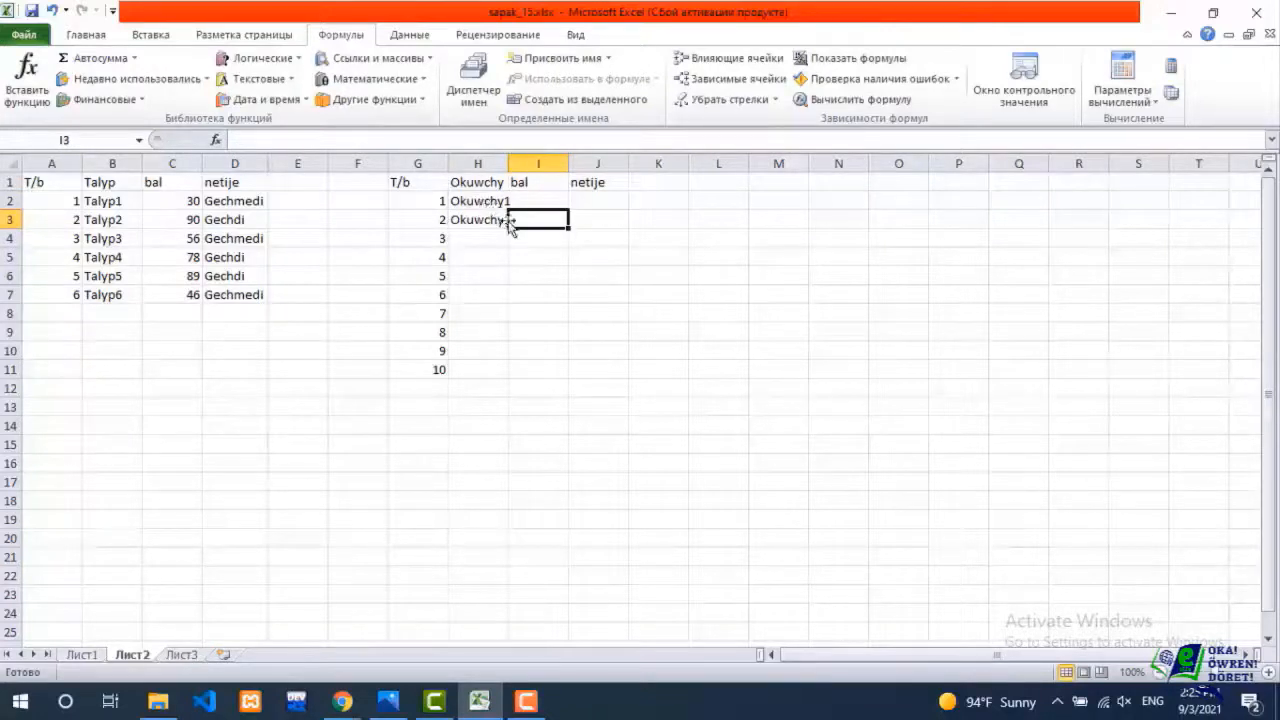
double_click(508, 160)
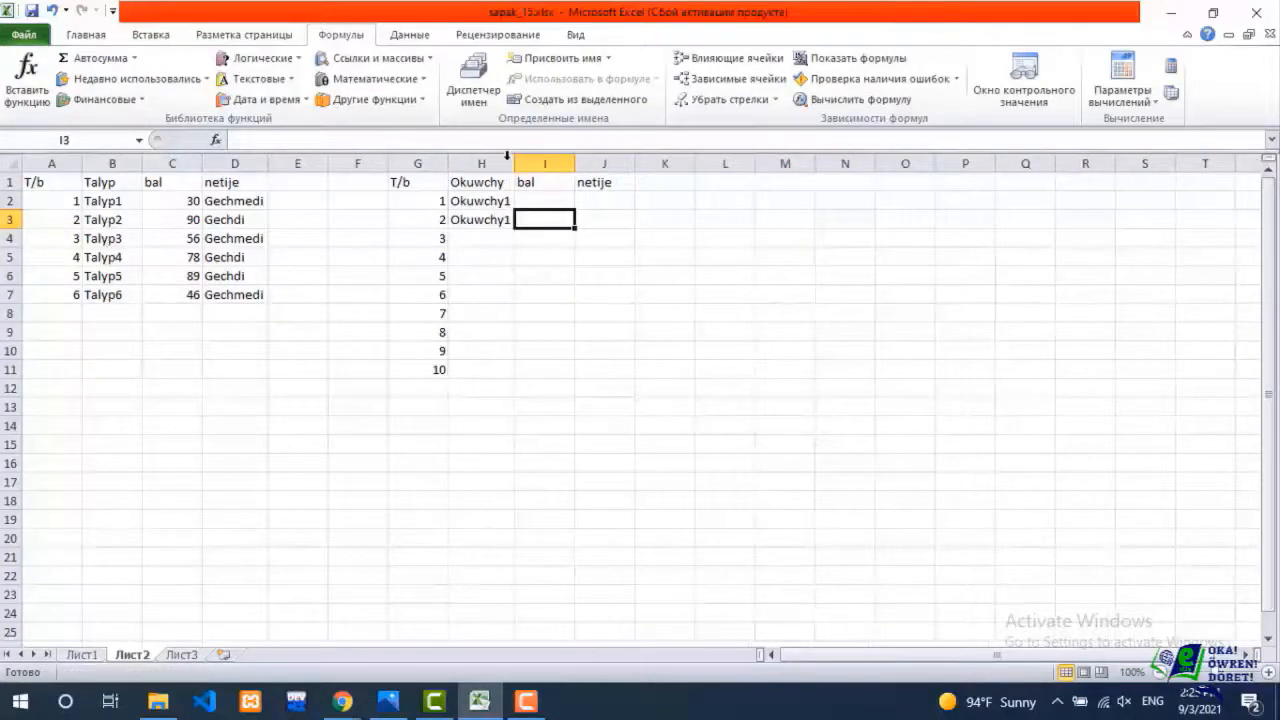
Change H3 to Okuwchy2 and fill the series from H2:H3 down to H11.
double_click(508, 219)
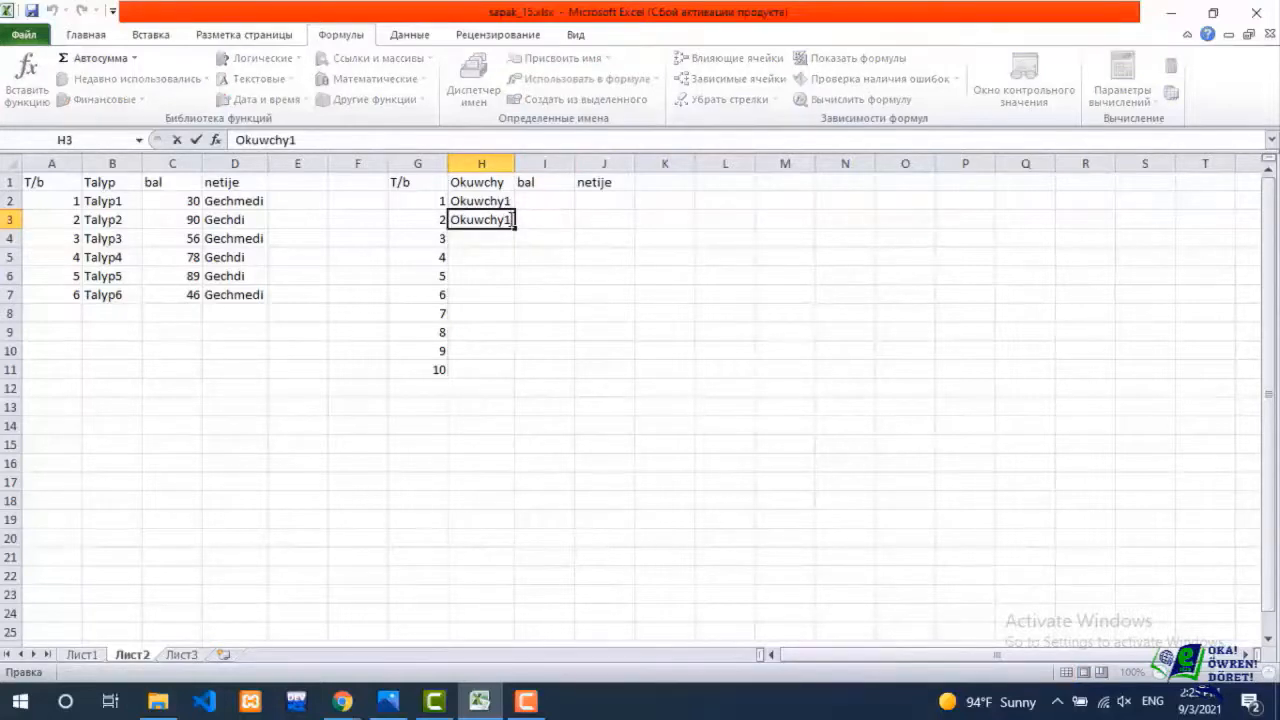
key(BackSpace)
text(2)
drag(495, 201, 522, 386)
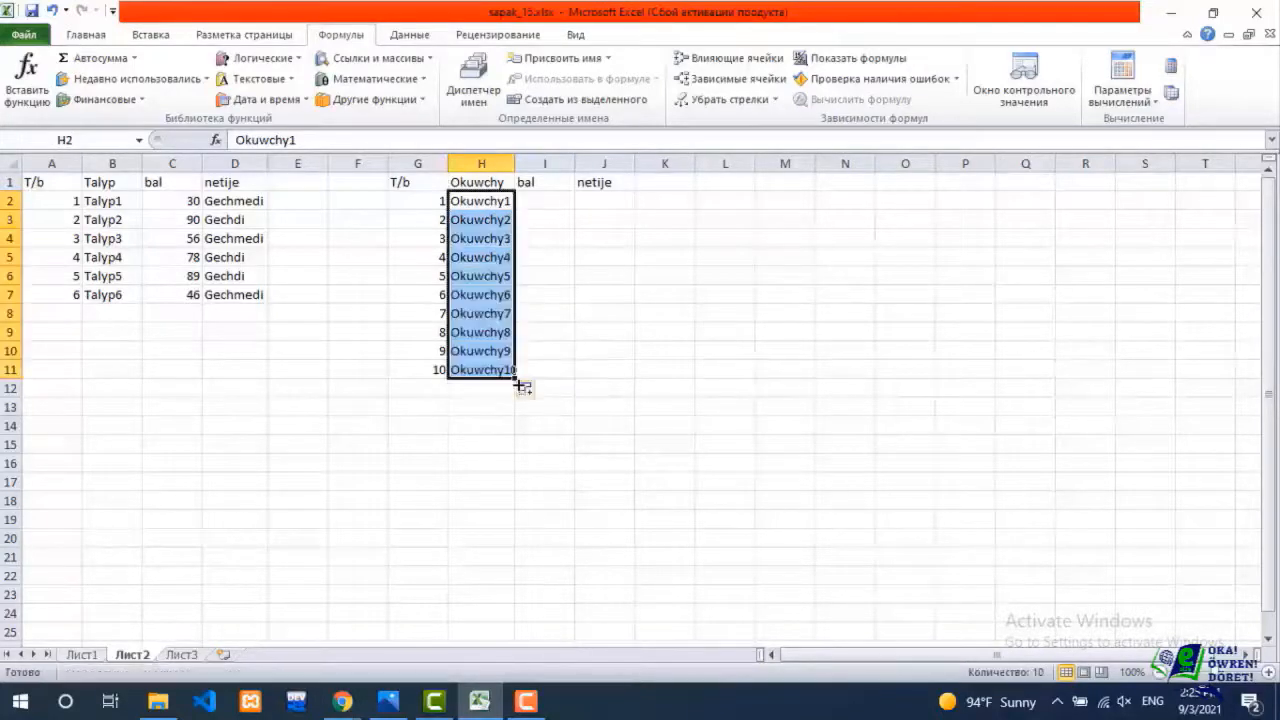
Enter the scores 78, 45, 32, 90 and 60 in I2:I6 of the bal column.
click(560, 203)
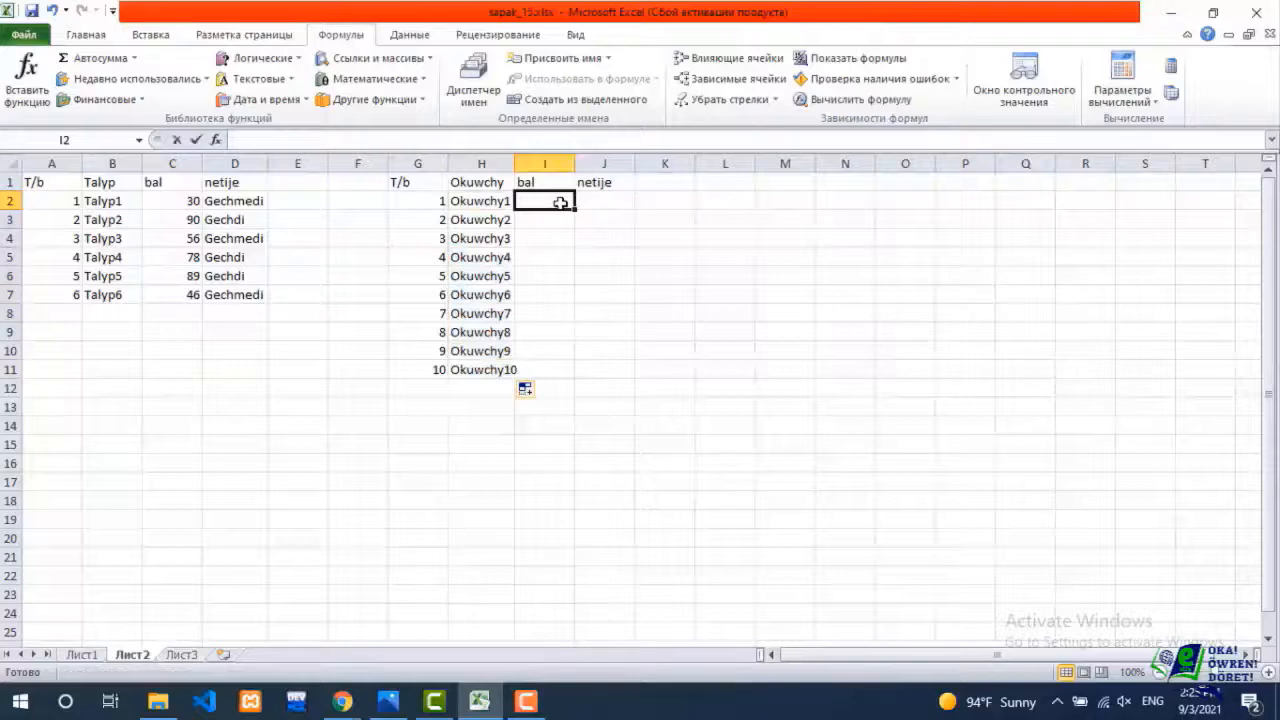
text(78)
key(Return)
text(45)
key(Return)
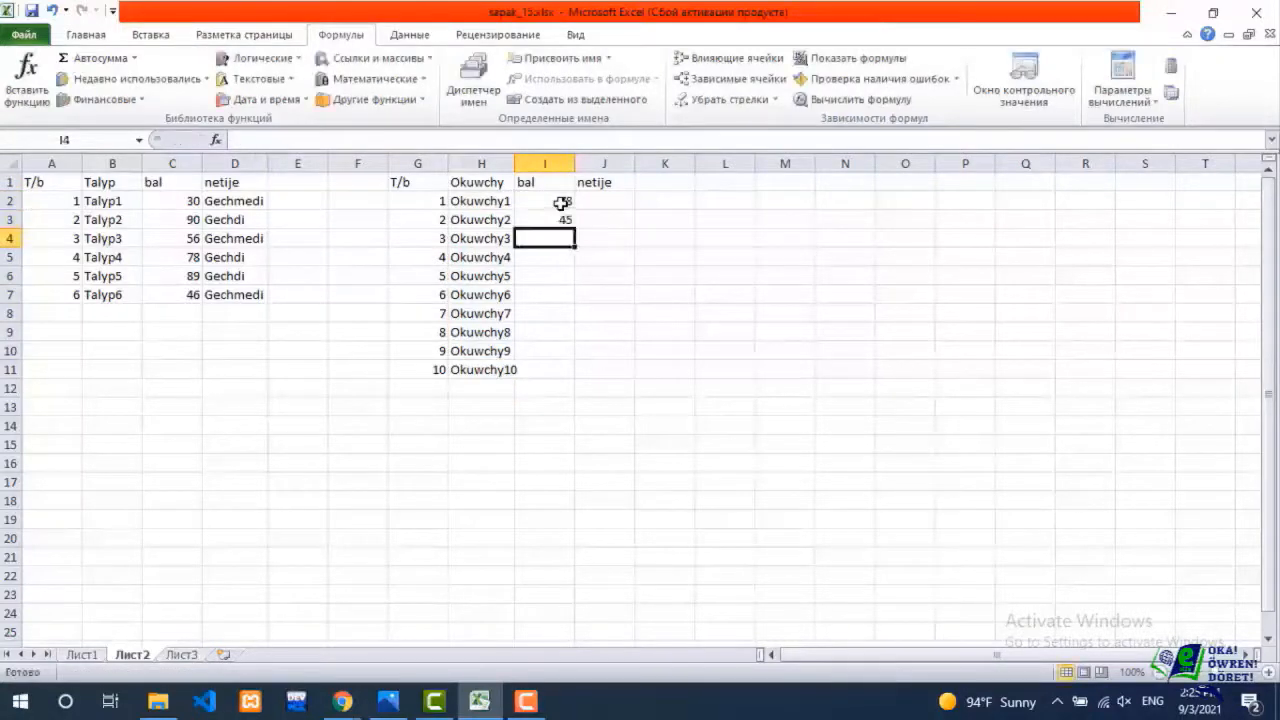
text(32)
key(Return)
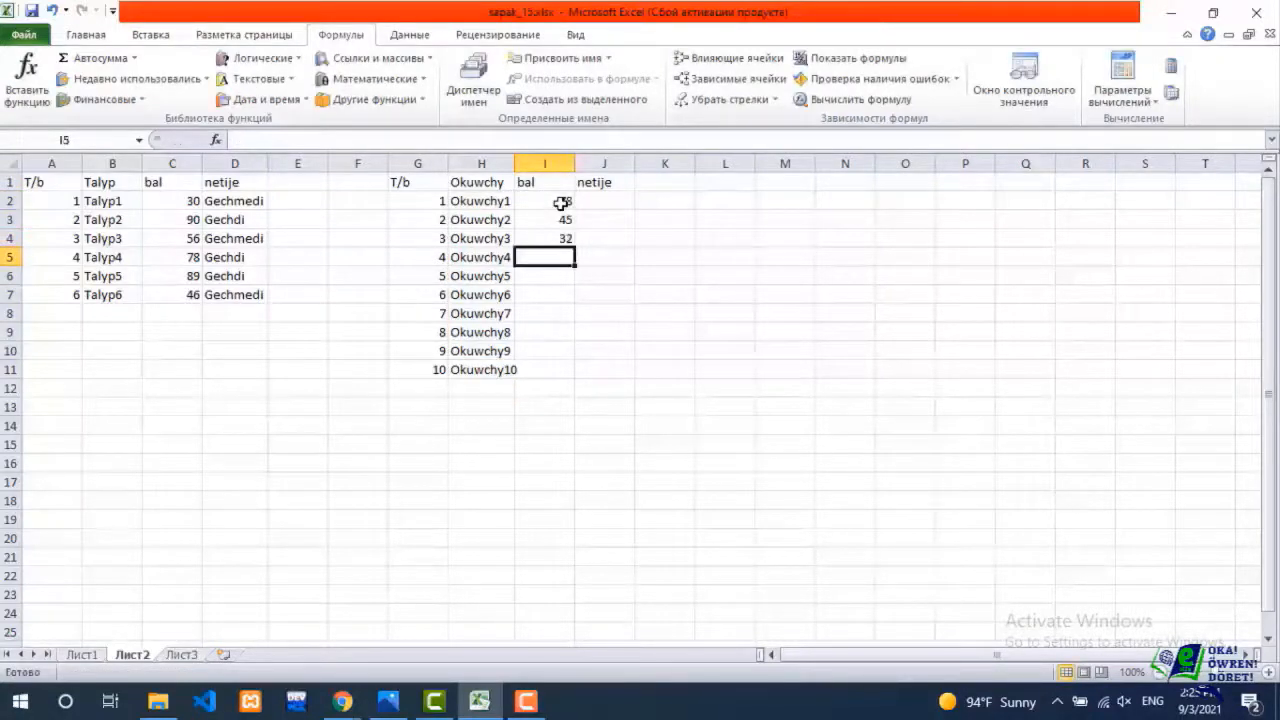
text(90)
key(Return)
text(6)
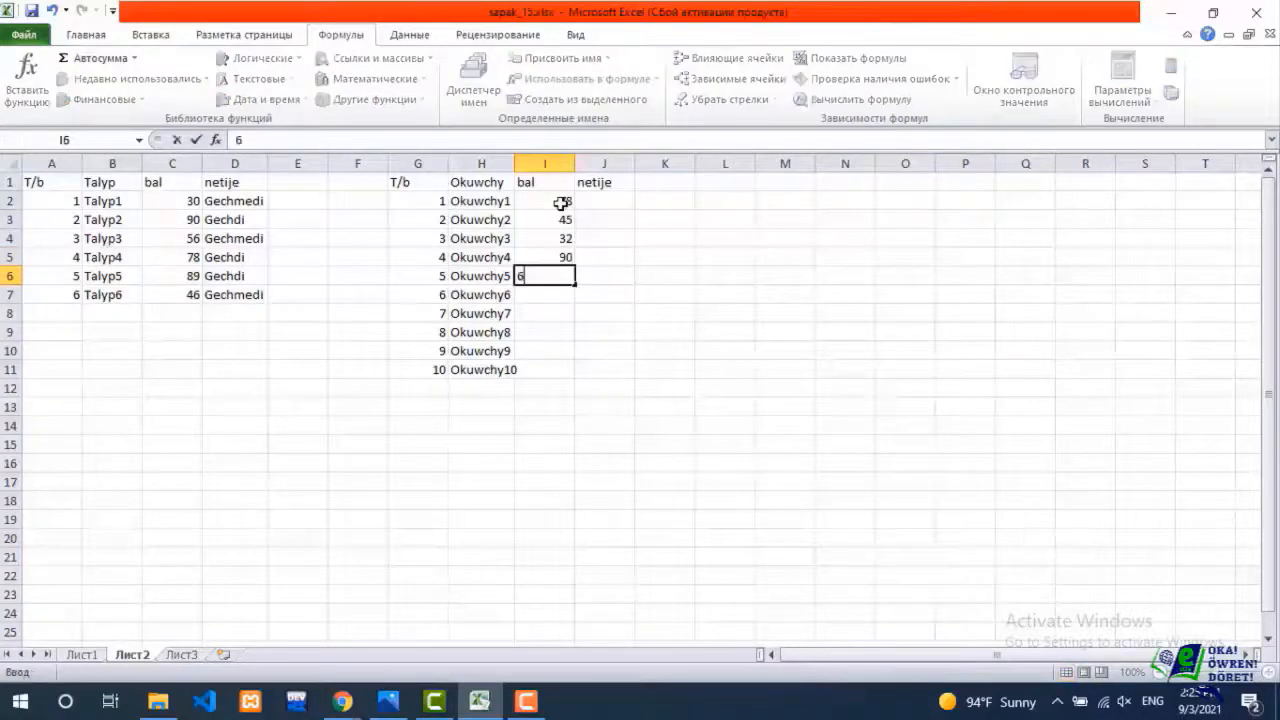
text(0)
key(Return)
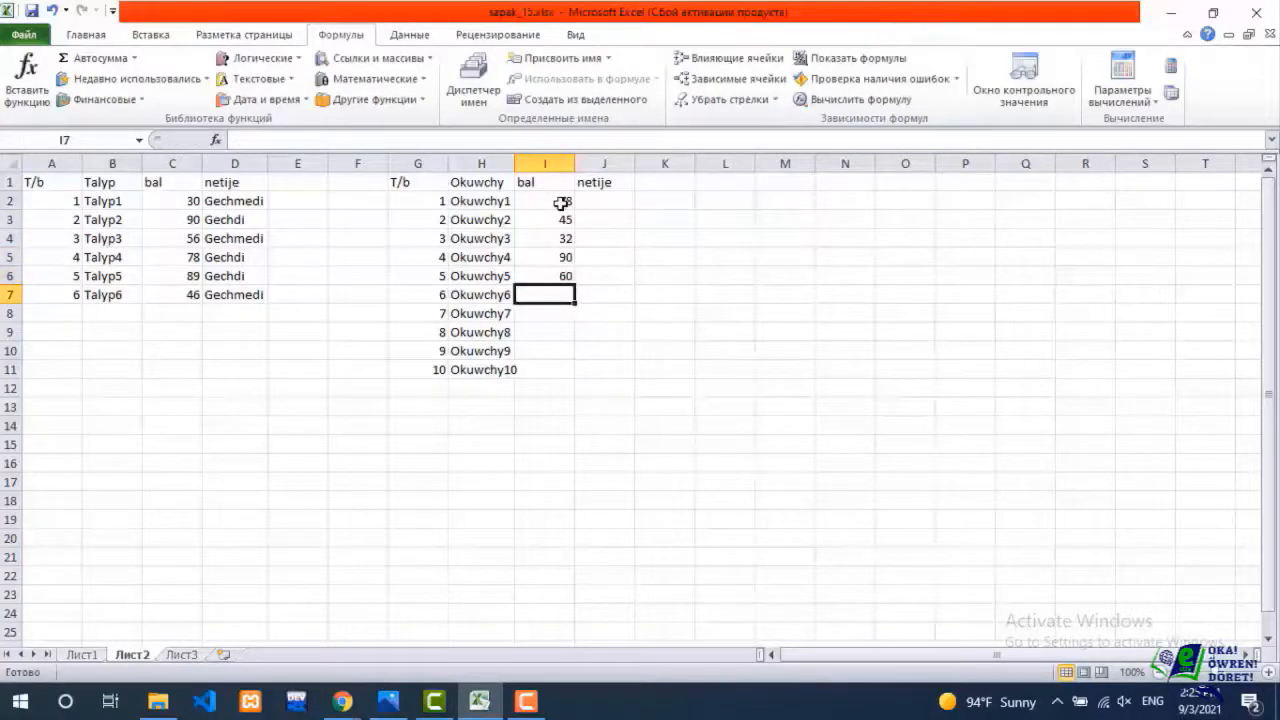
Enter the scores 12, 56, 34, 99 and 100 in I7:I11 of the bal column.
text(12)
key(Return)
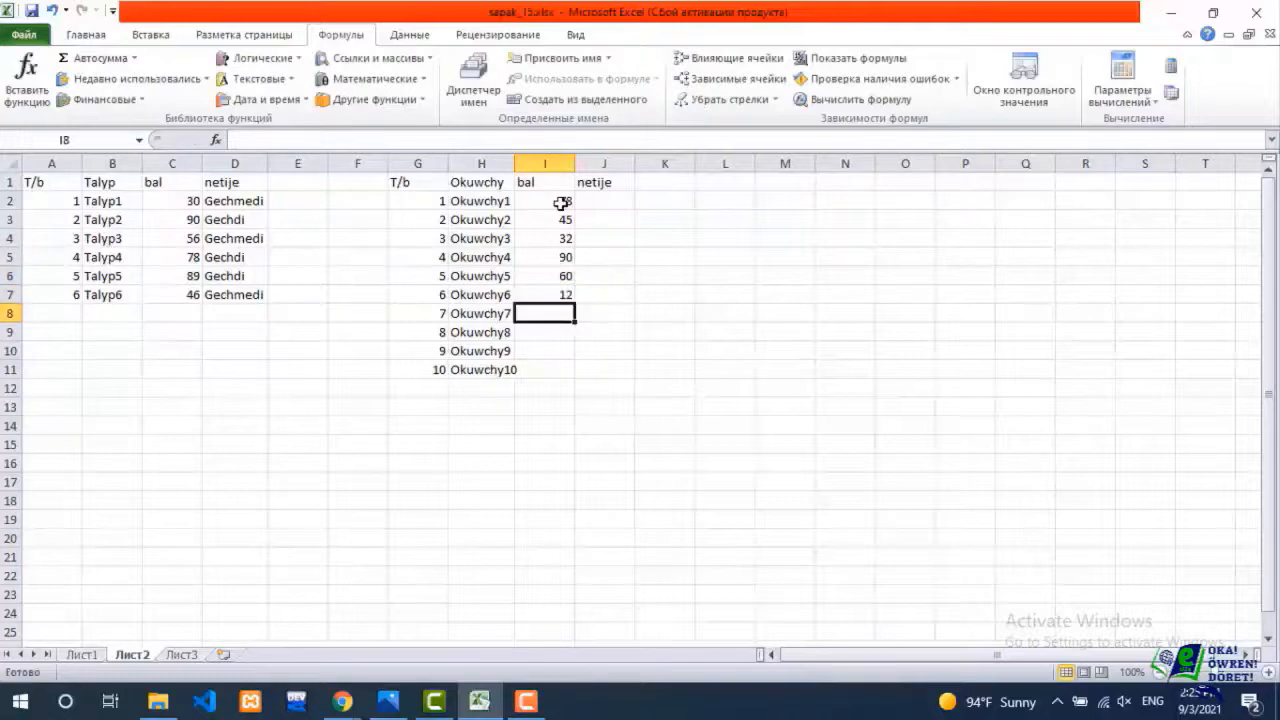
text(56)
key(Return)
text(34)
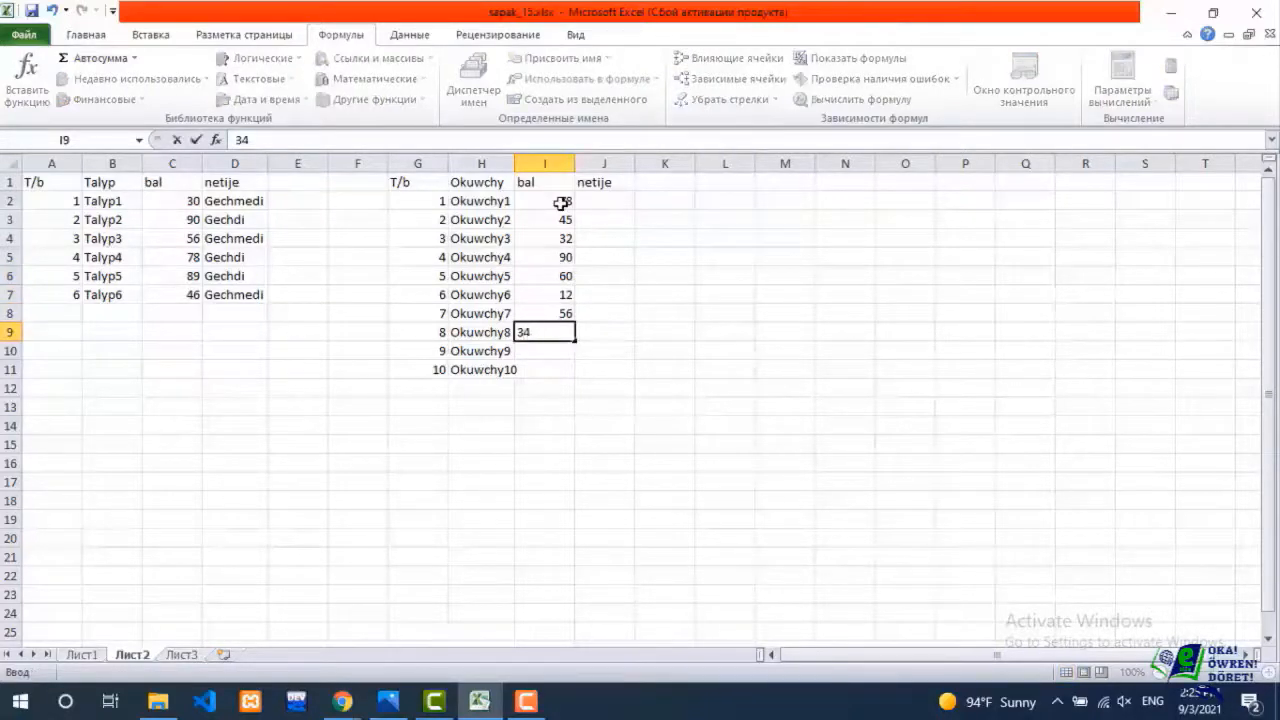
key(Return)
text(57)
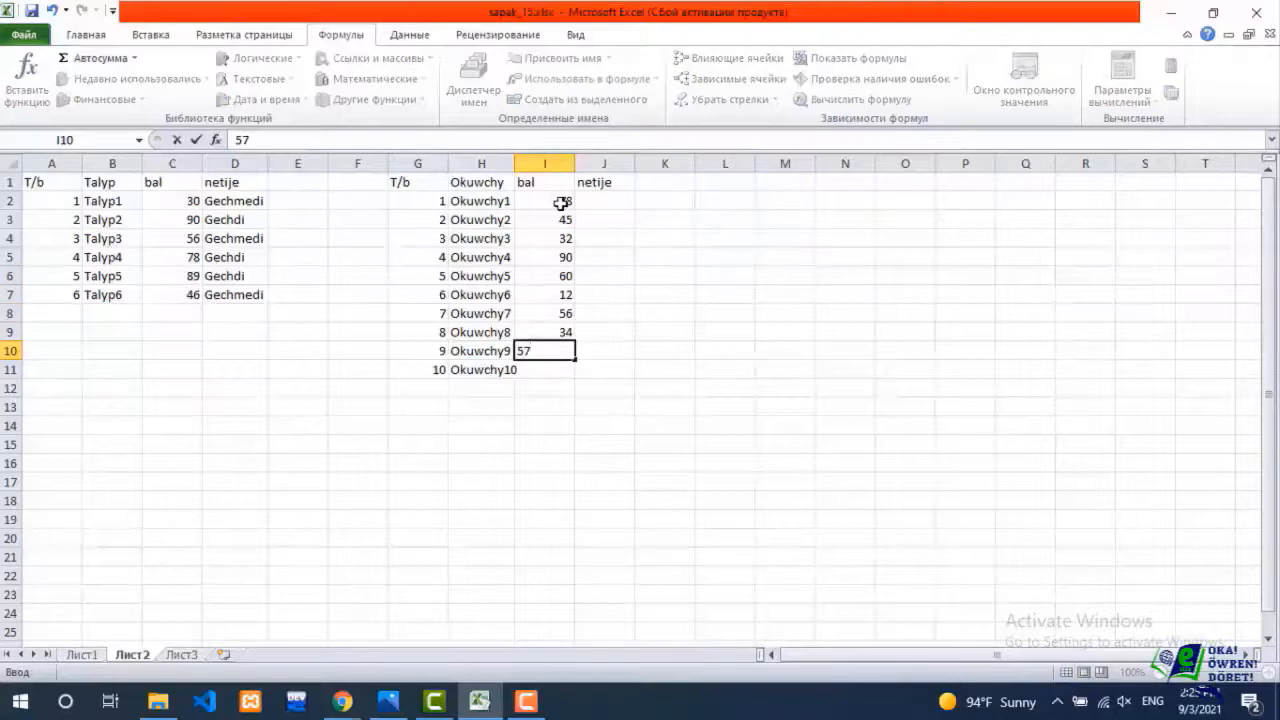
key(BackSpace)
key(BackSpace)
text(99)
key(Return)
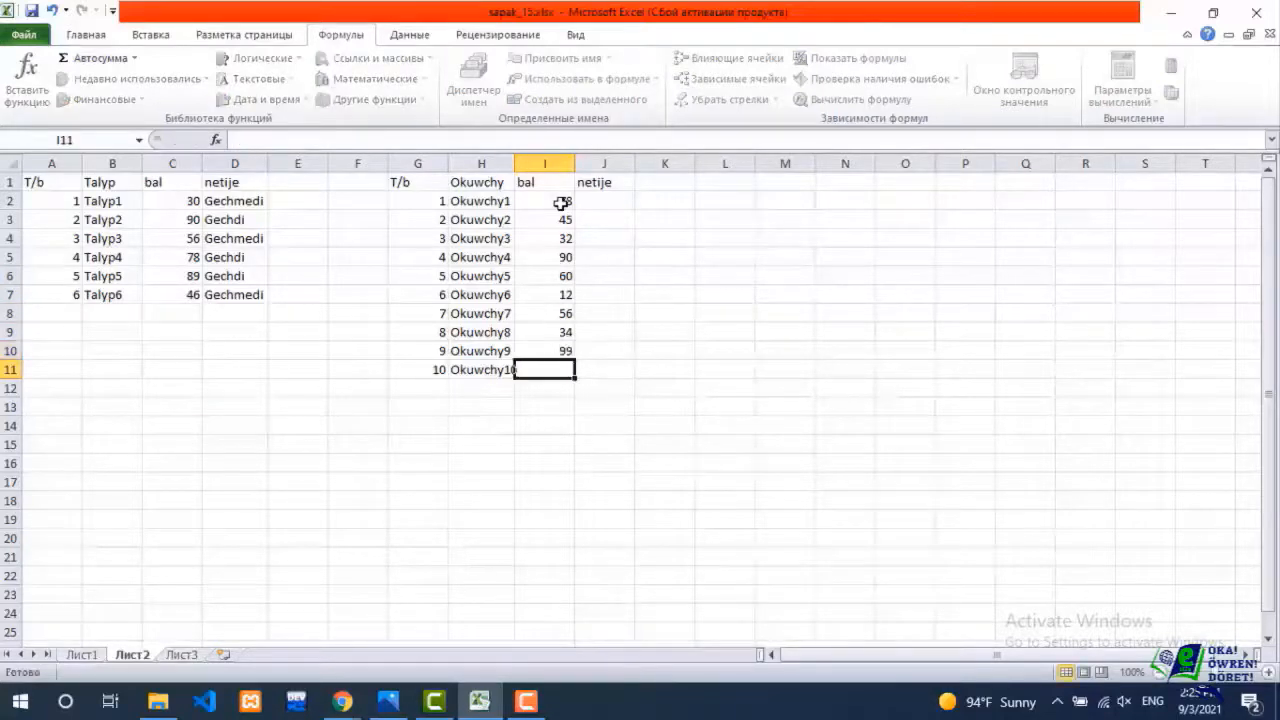
text(100)
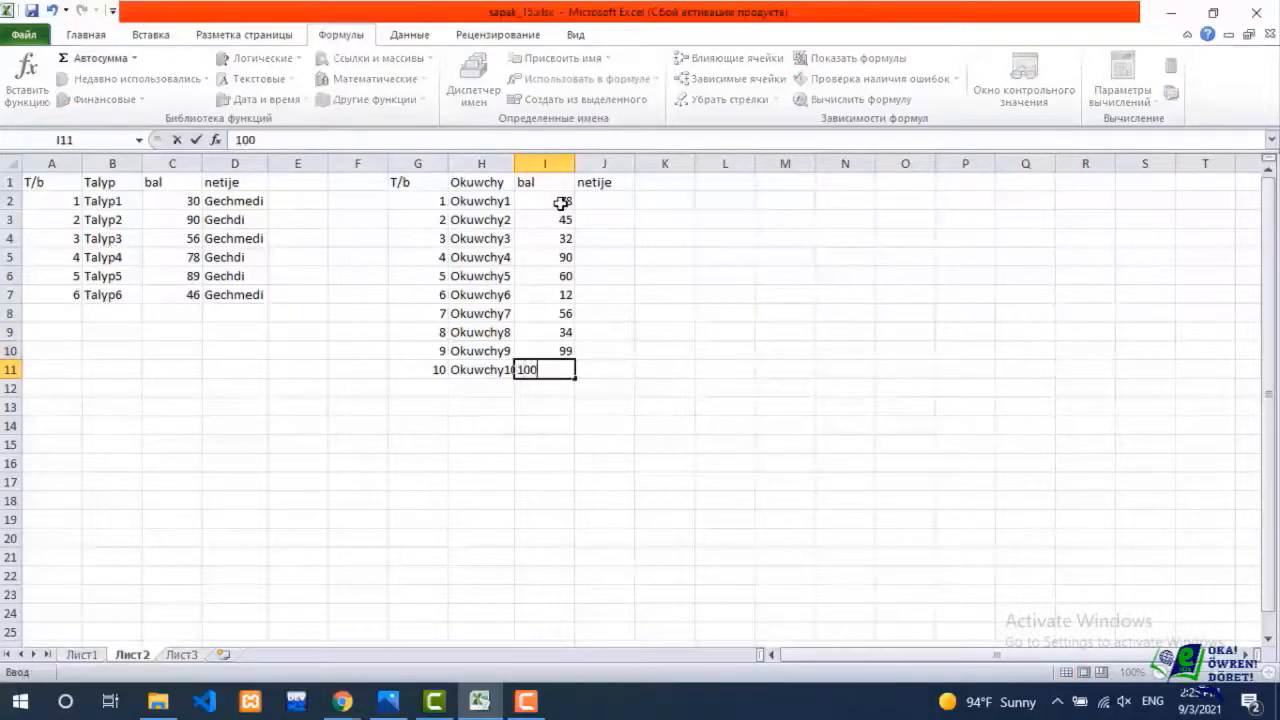
Insert the ЕСЛИ function in J2 and set its logical condition to I2>80.
click(626, 201)
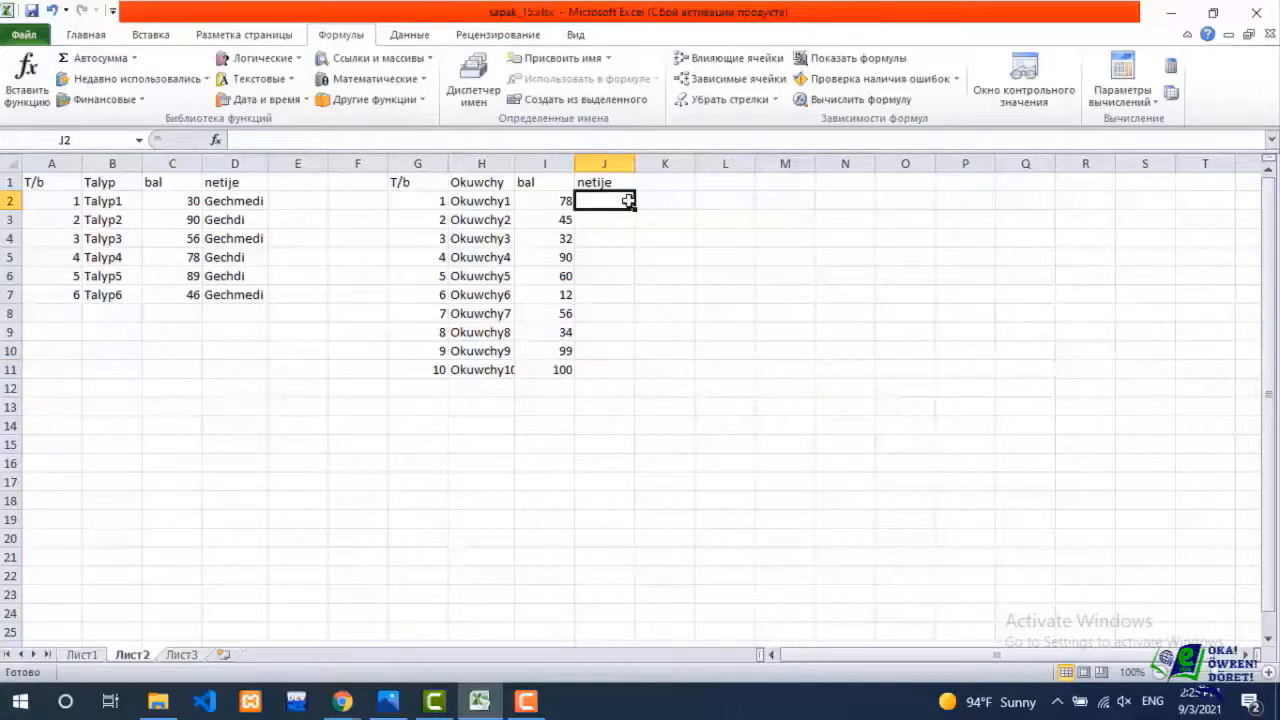
text(=)
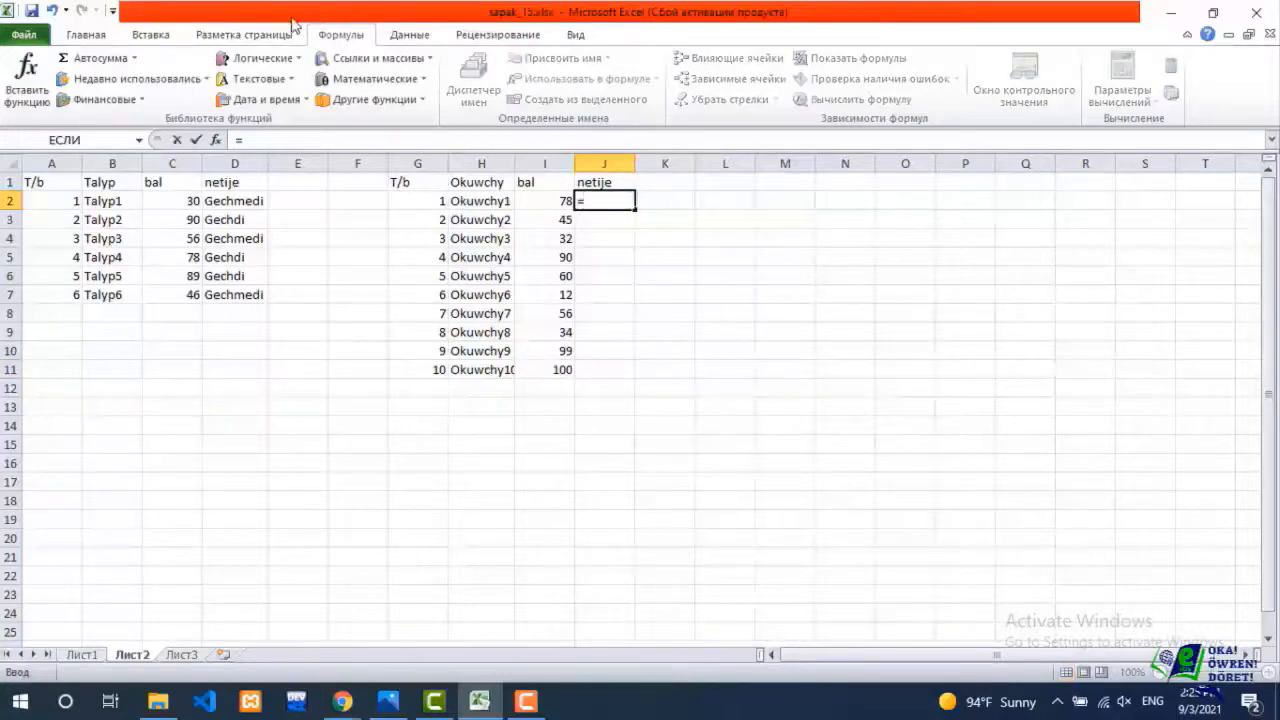
click(280, 58)
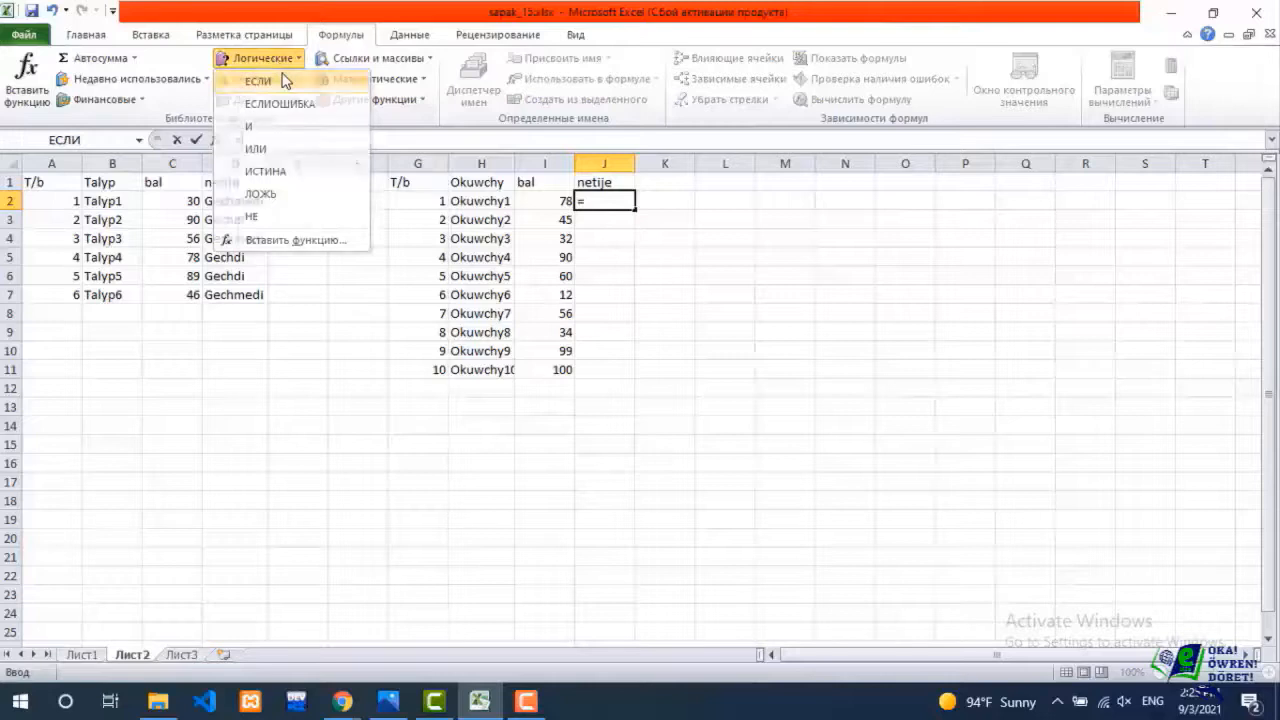
click(283, 80)
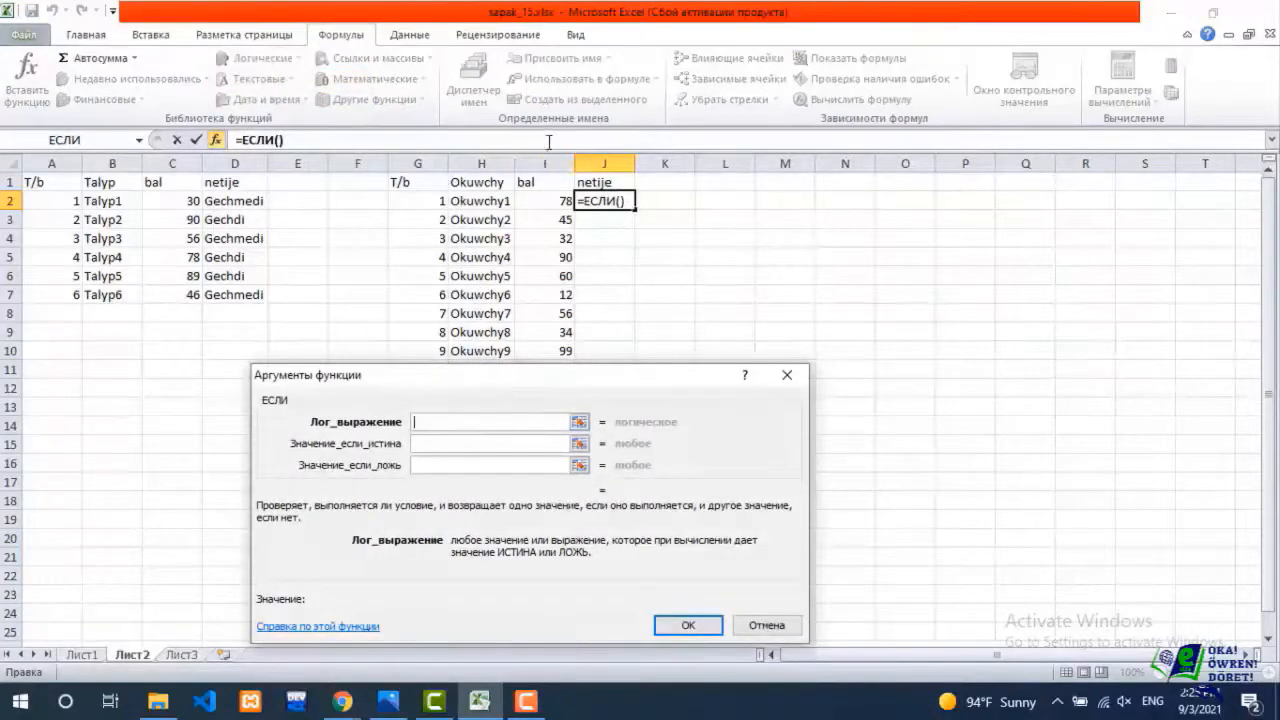
click(542, 203)
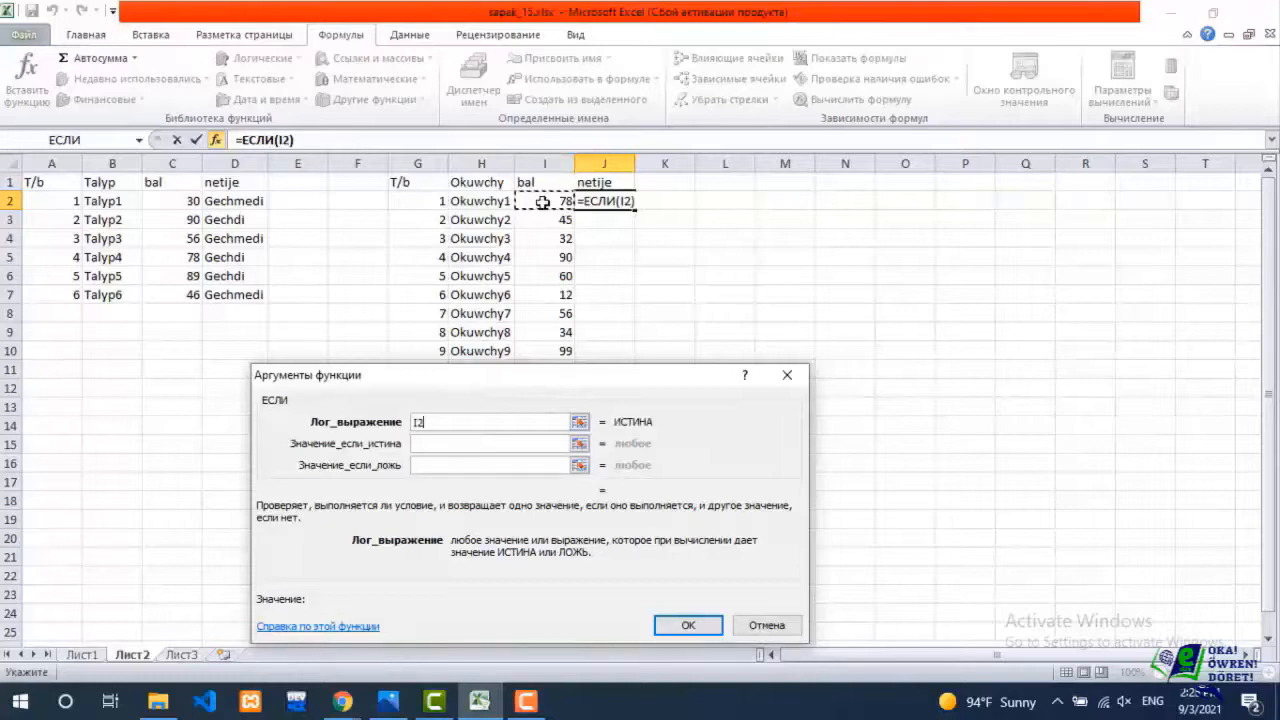
text(>)
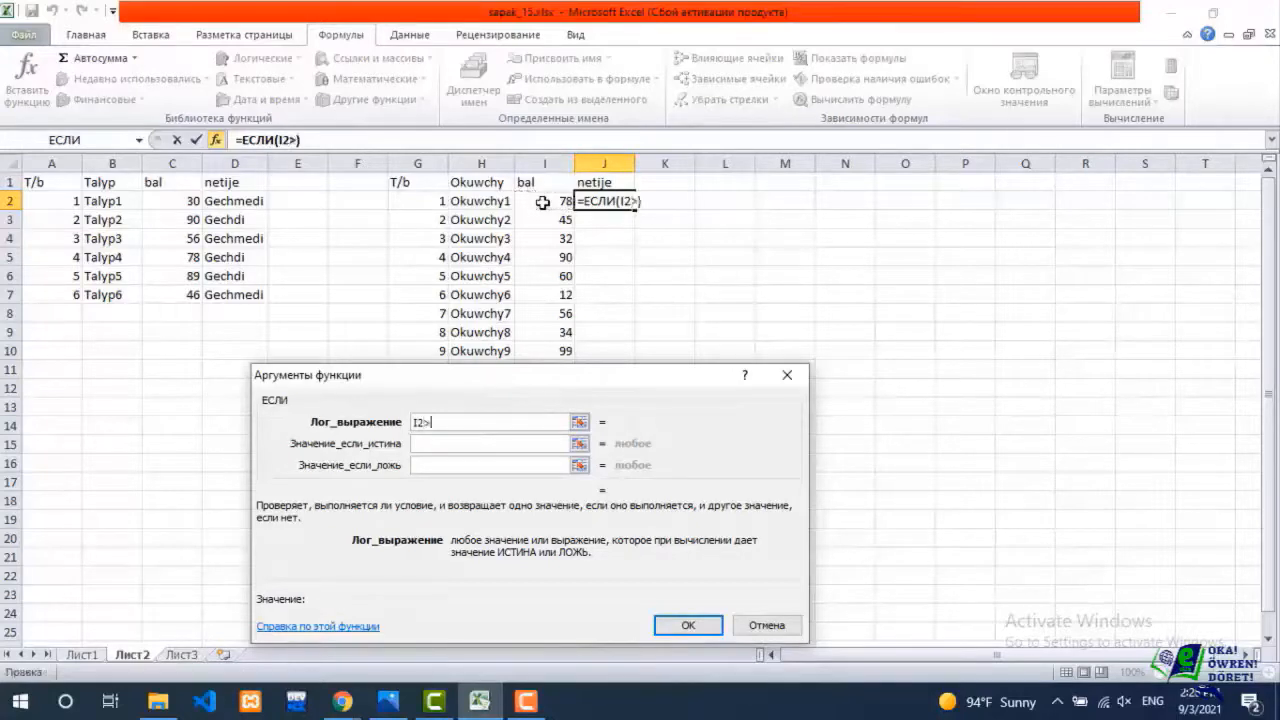
text(80)
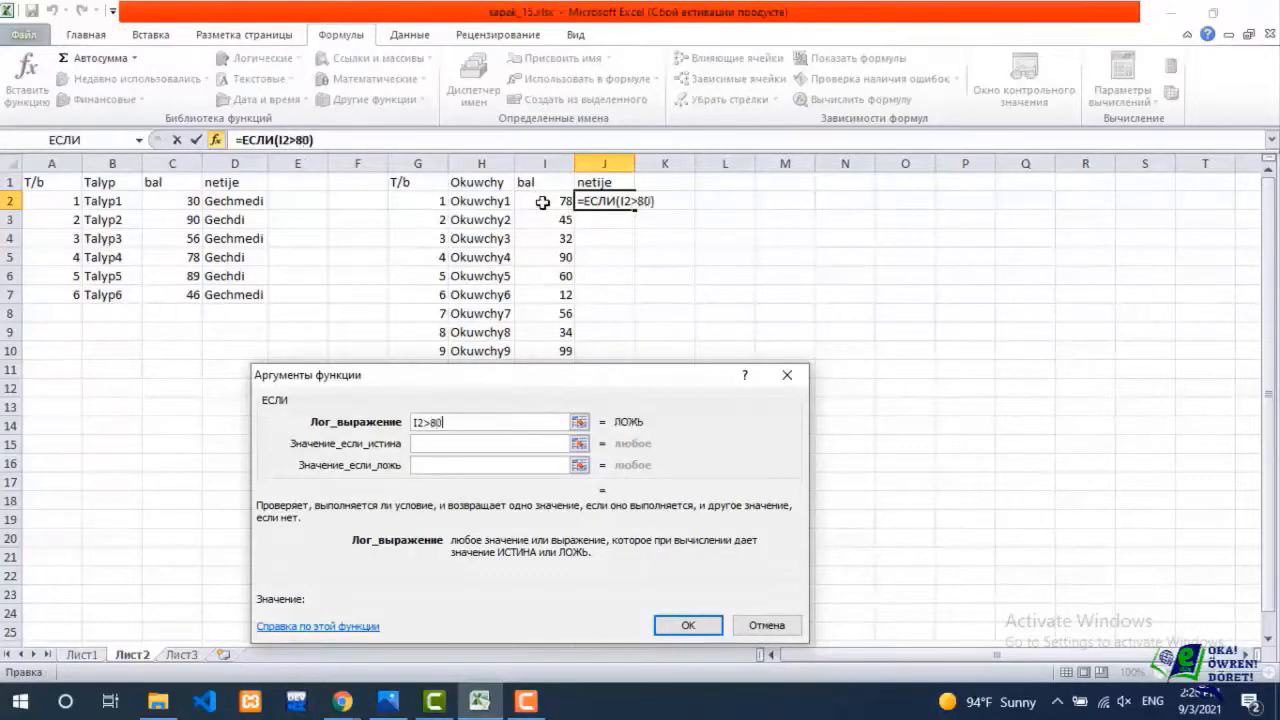
Set the value-if-true of the ЕСЛИ function in J2 to "Goreldeli" and insert the formula with its value-if-false left empty.
click(451, 450)
text(")
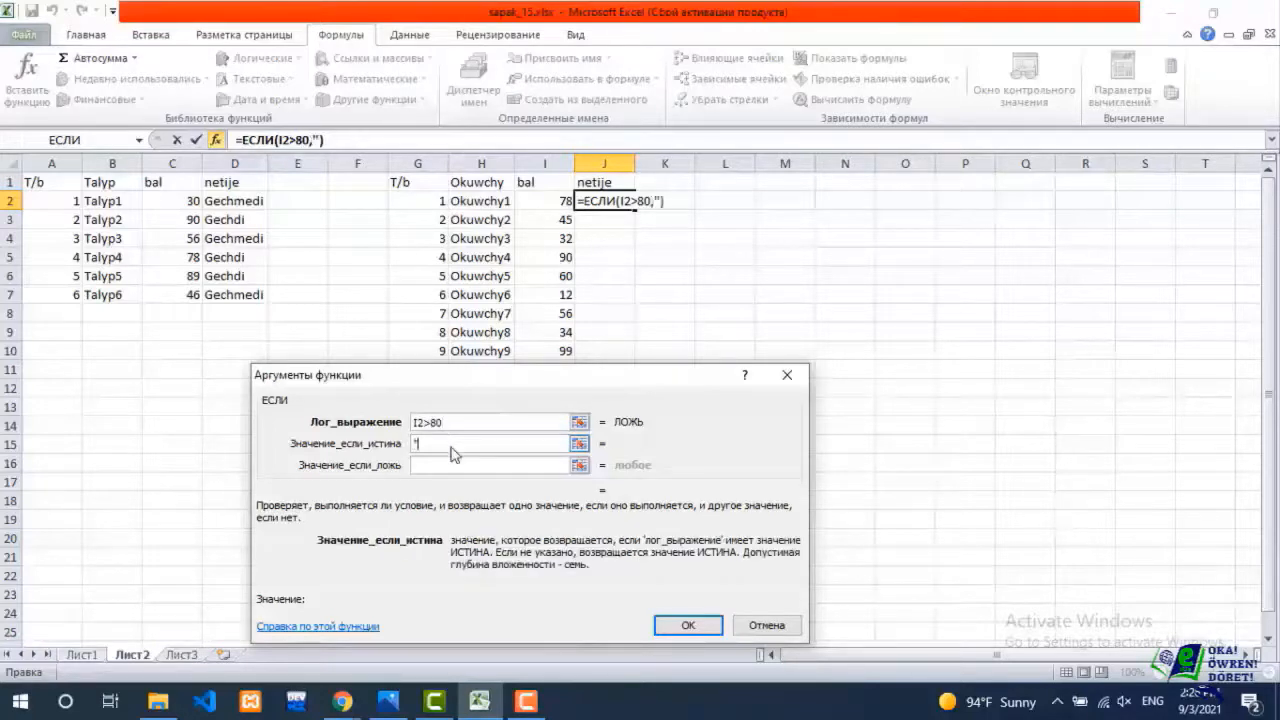
text(Gor)
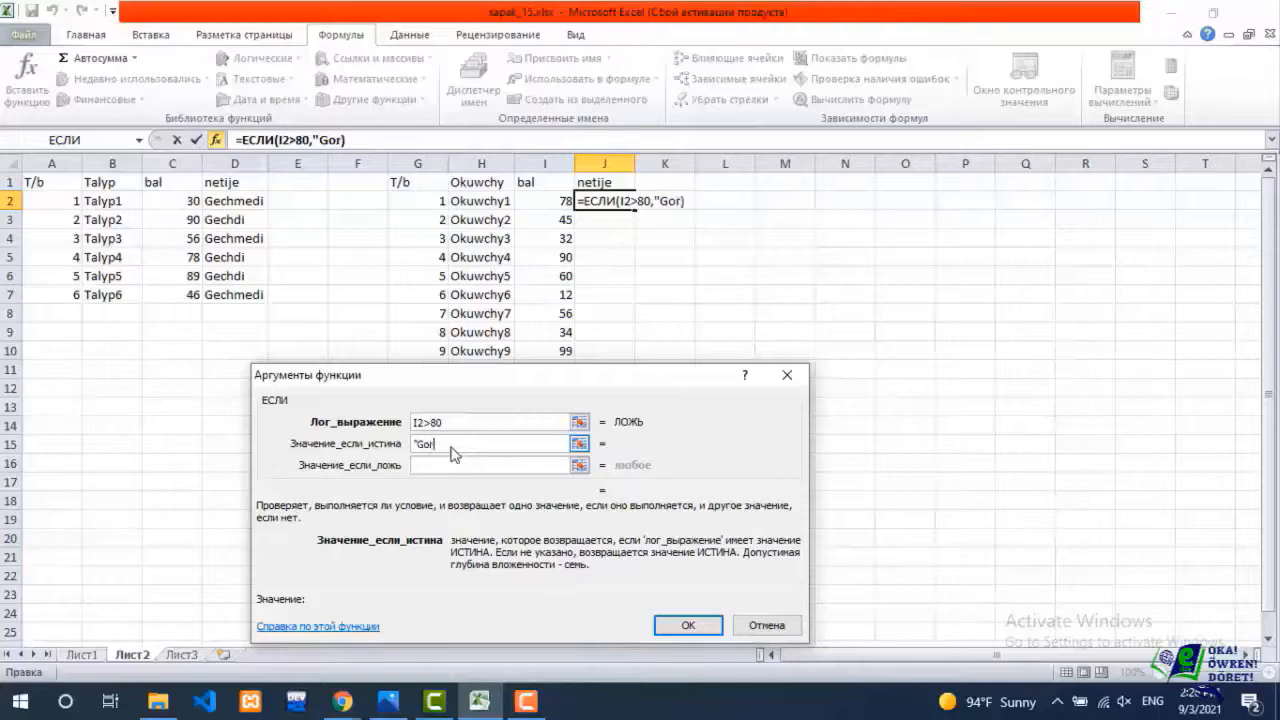
text(eldeli")
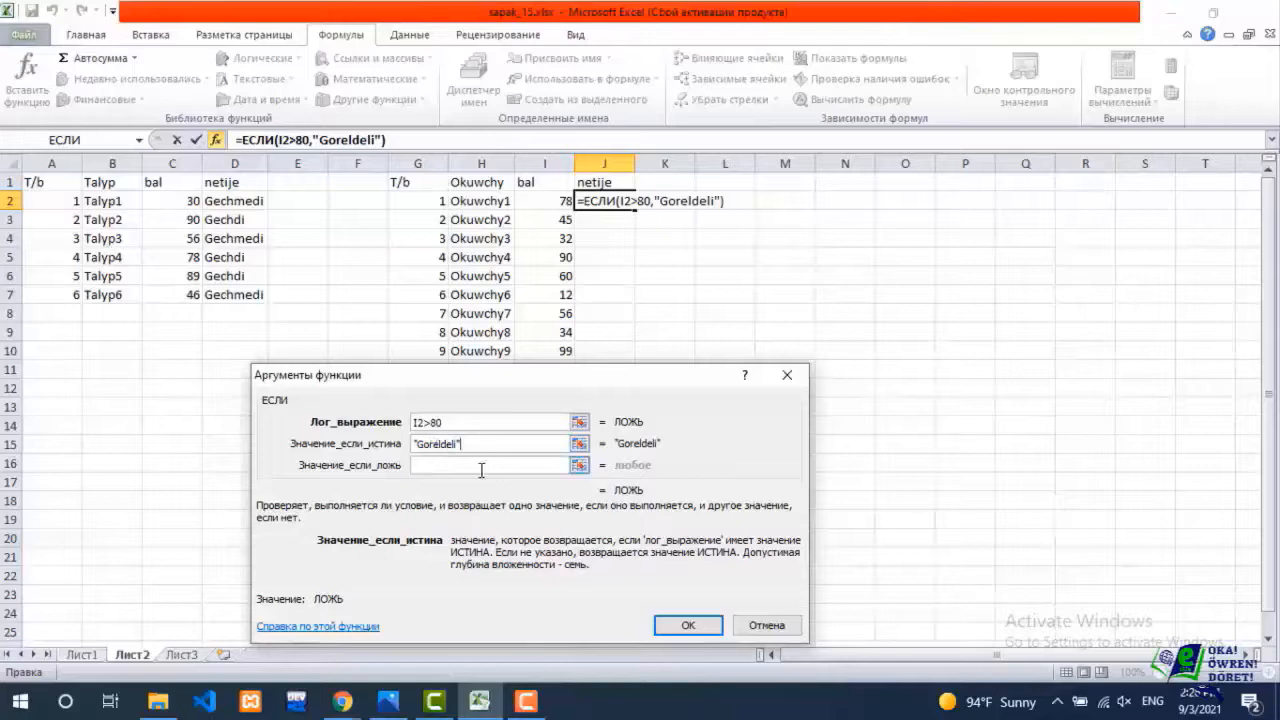
click(481, 467)
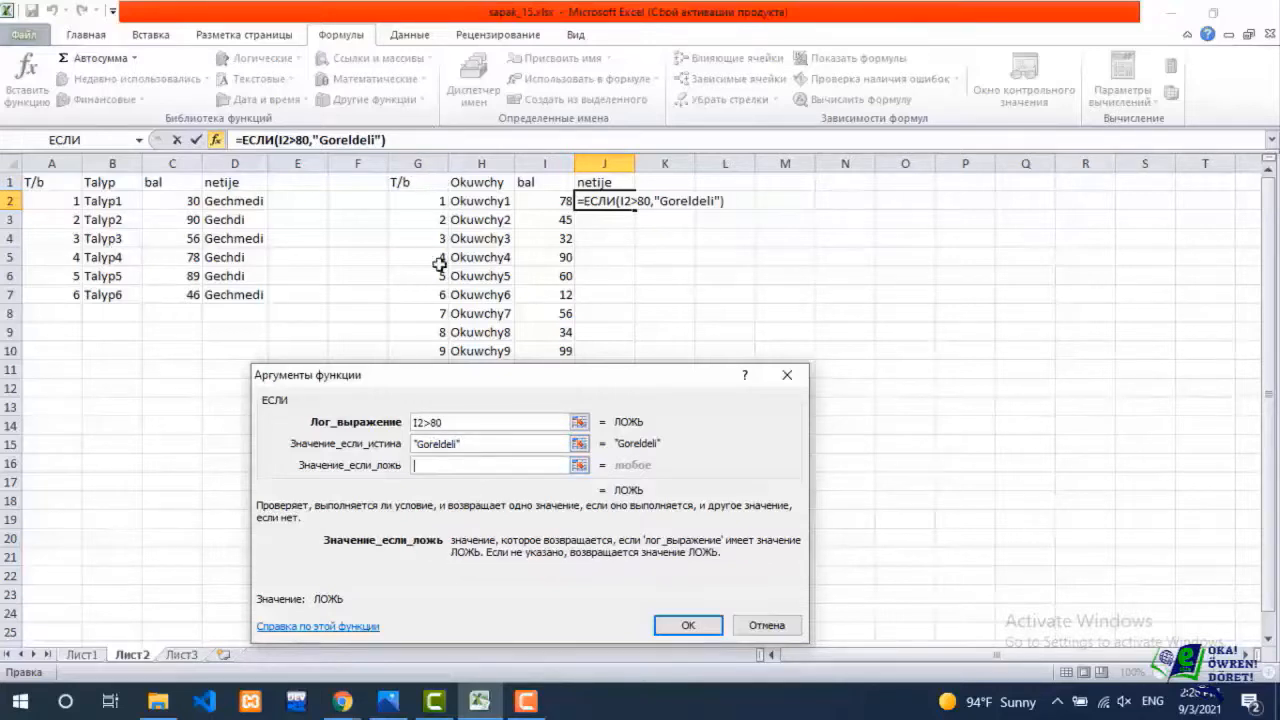
click(690, 625)
Reopen the J2 formula and nest a second ЕСЛИ function as its value-if-false argument after "Goreldeli".
double_click(624, 201)
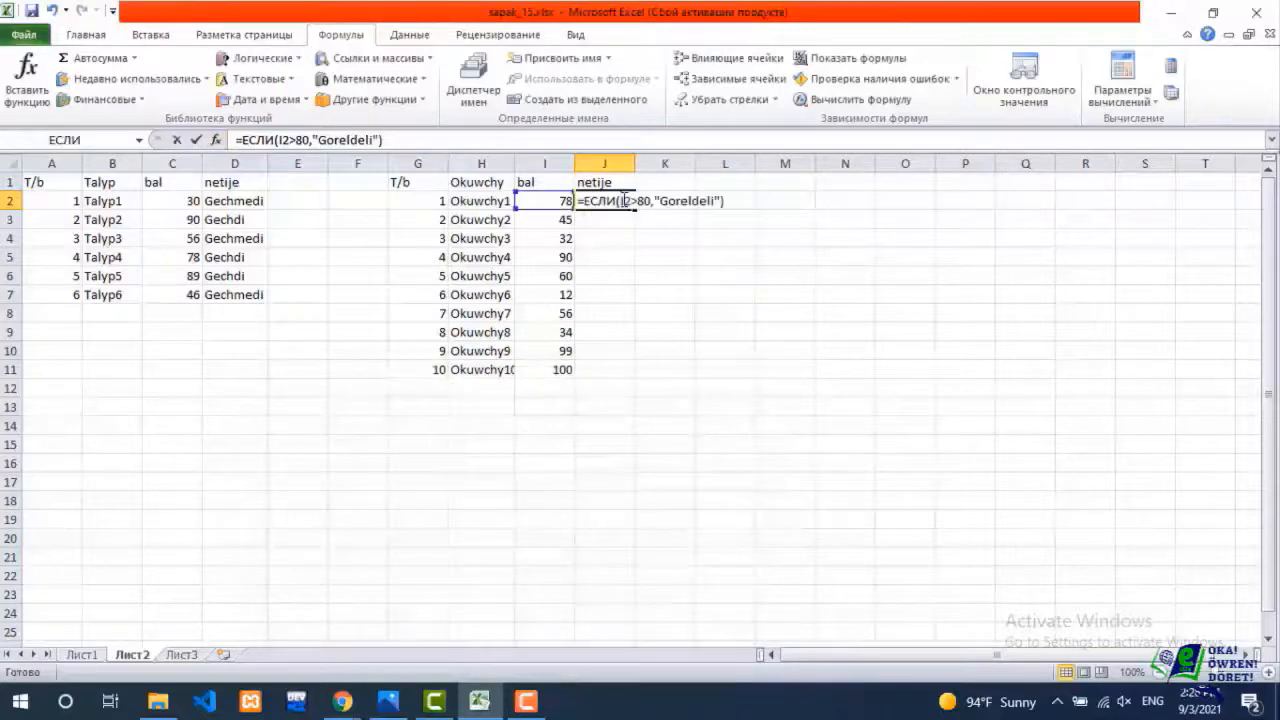
click(720, 200)
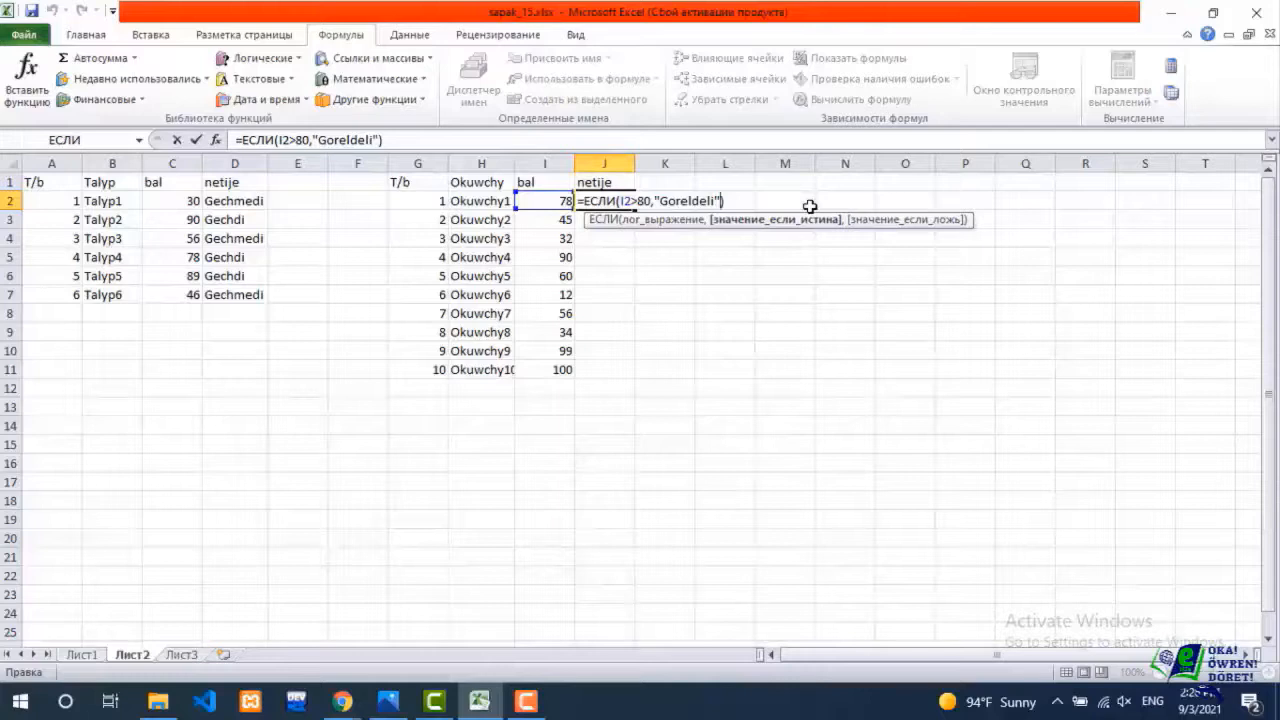
text(,)
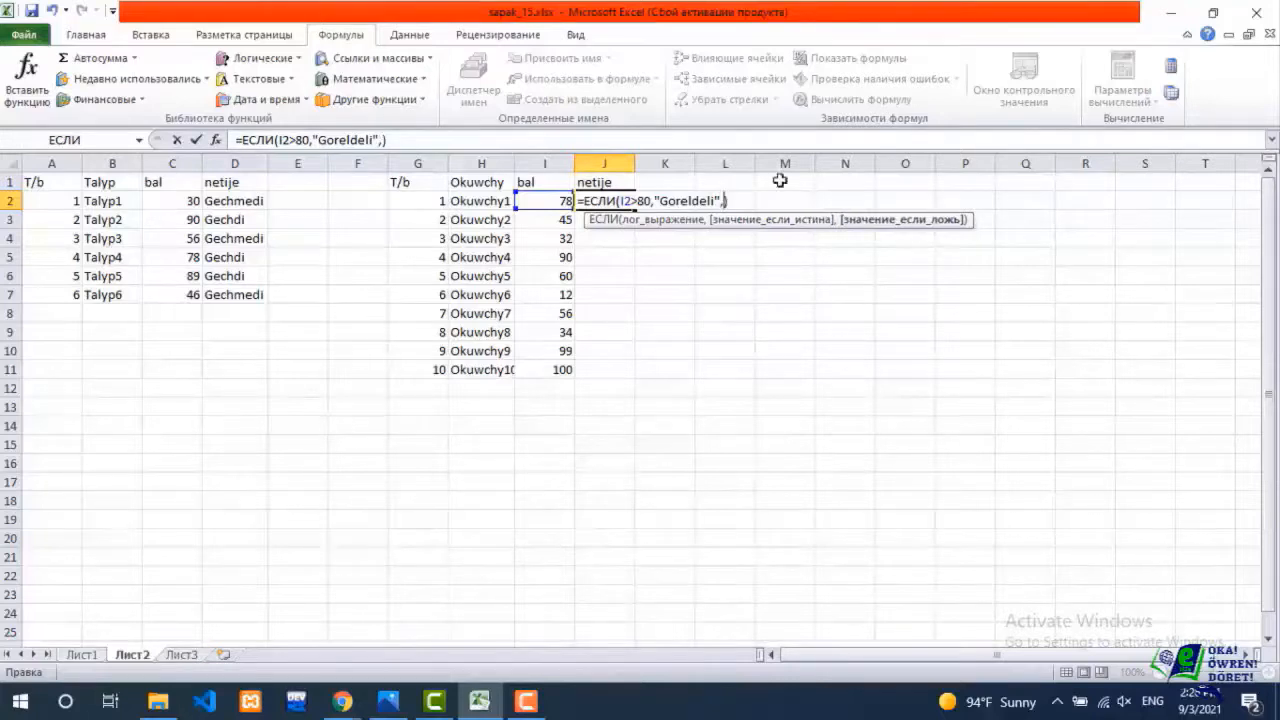
key(alt+shift)
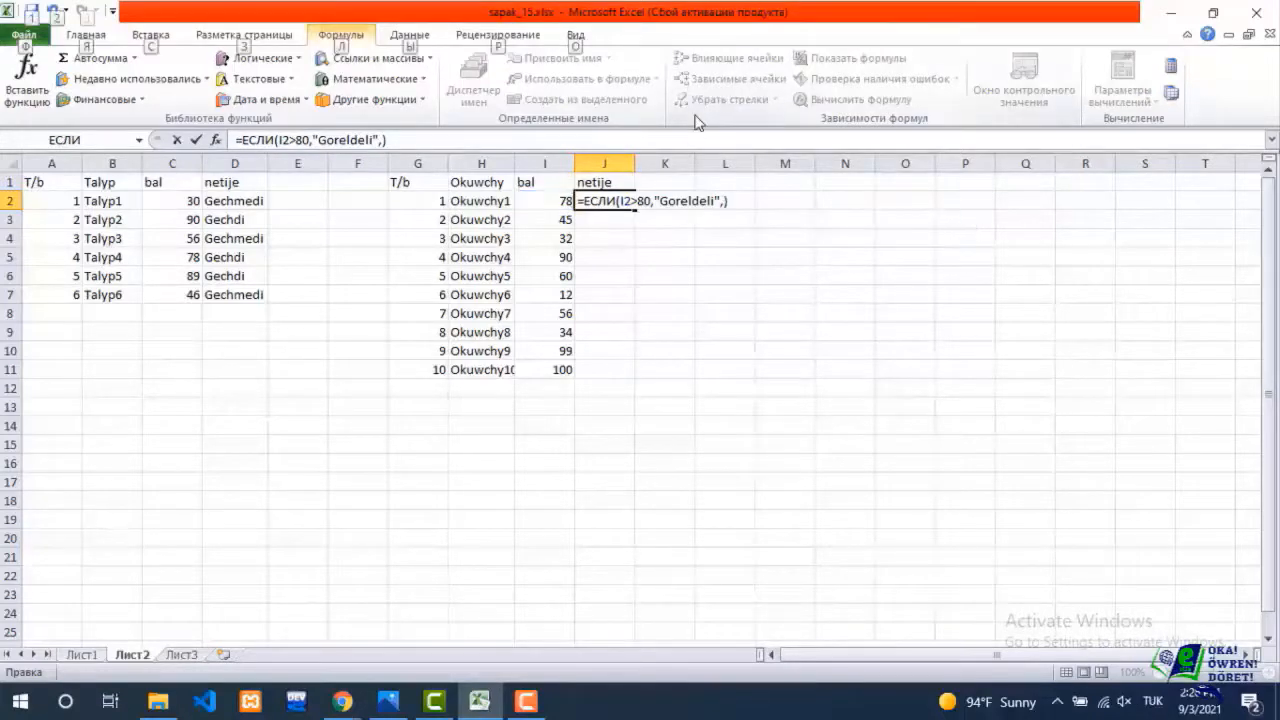
key(alt+shift)
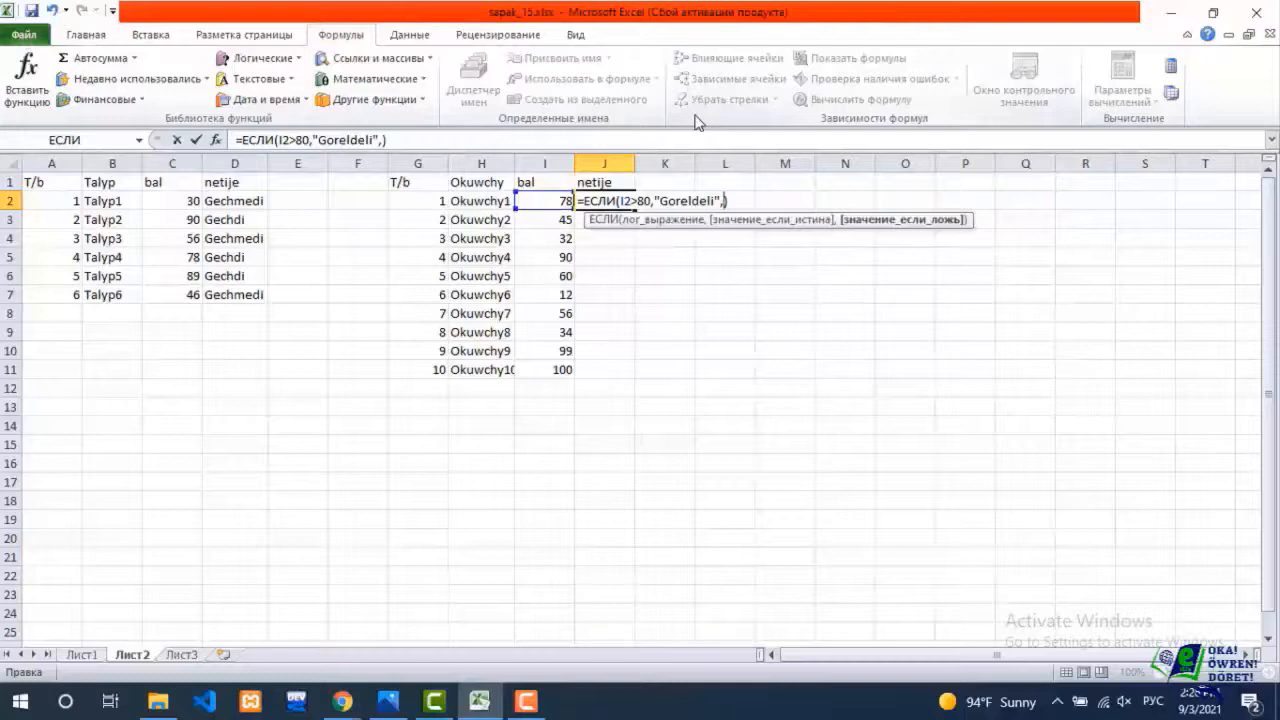
text(Е)
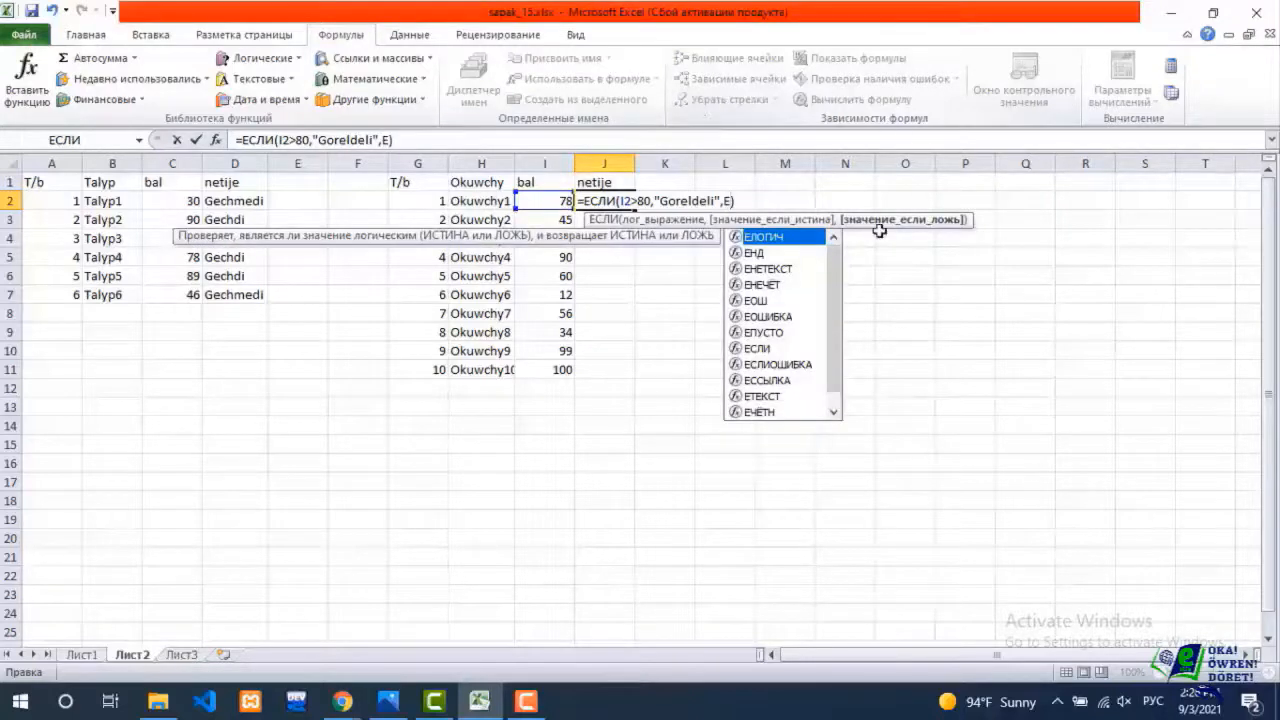
text(с)
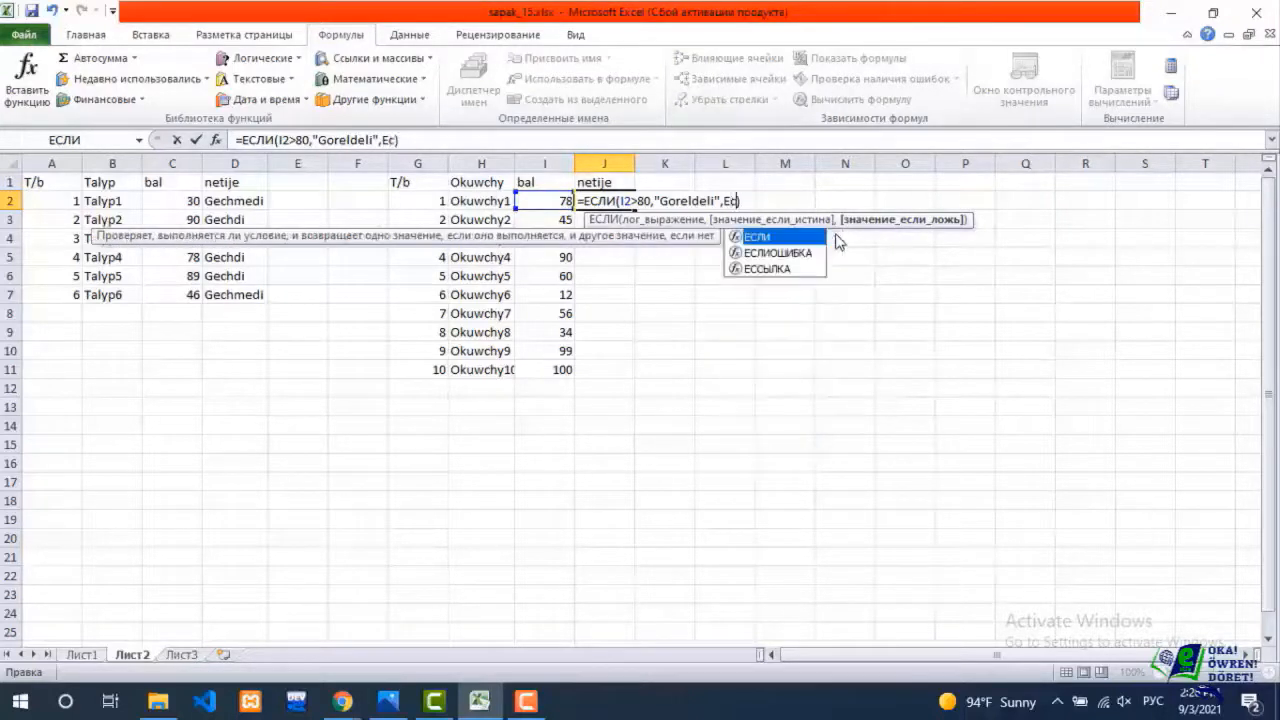
double_click(801, 237)
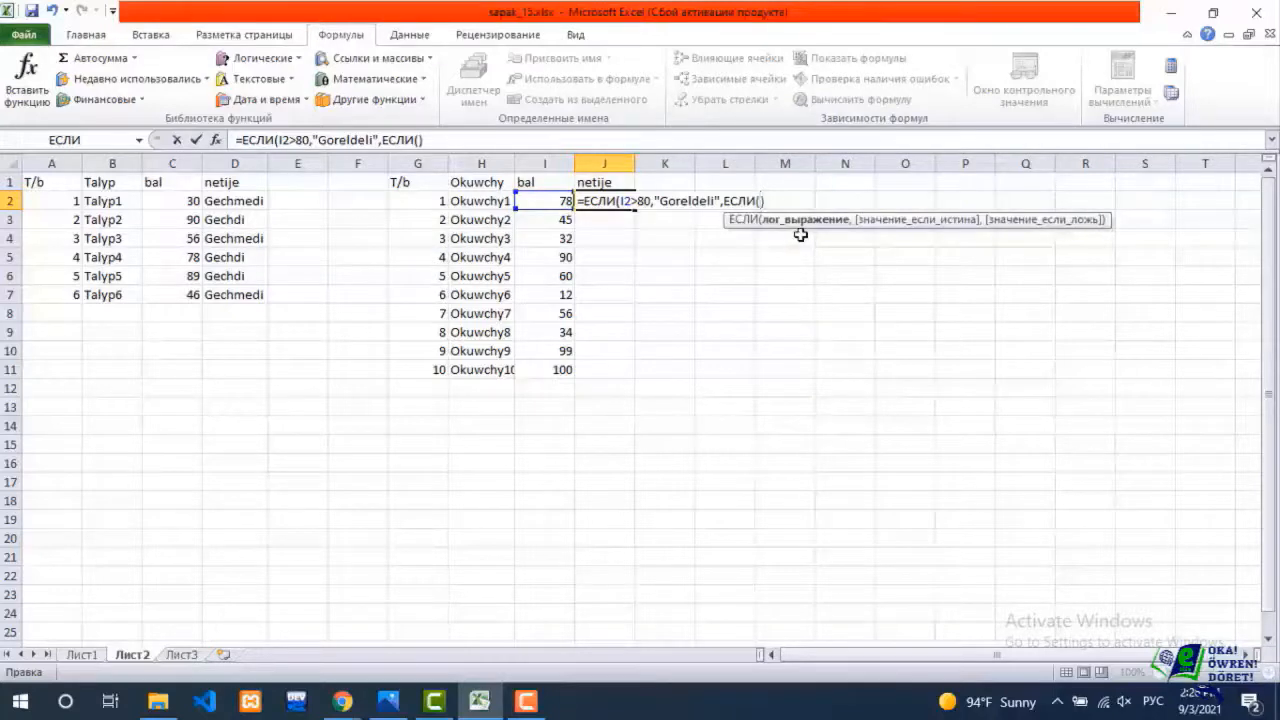
Give the second ЕСЛИ in J2 the condition I2>70 and the value-if-true "Gowy".
click(543, 201)
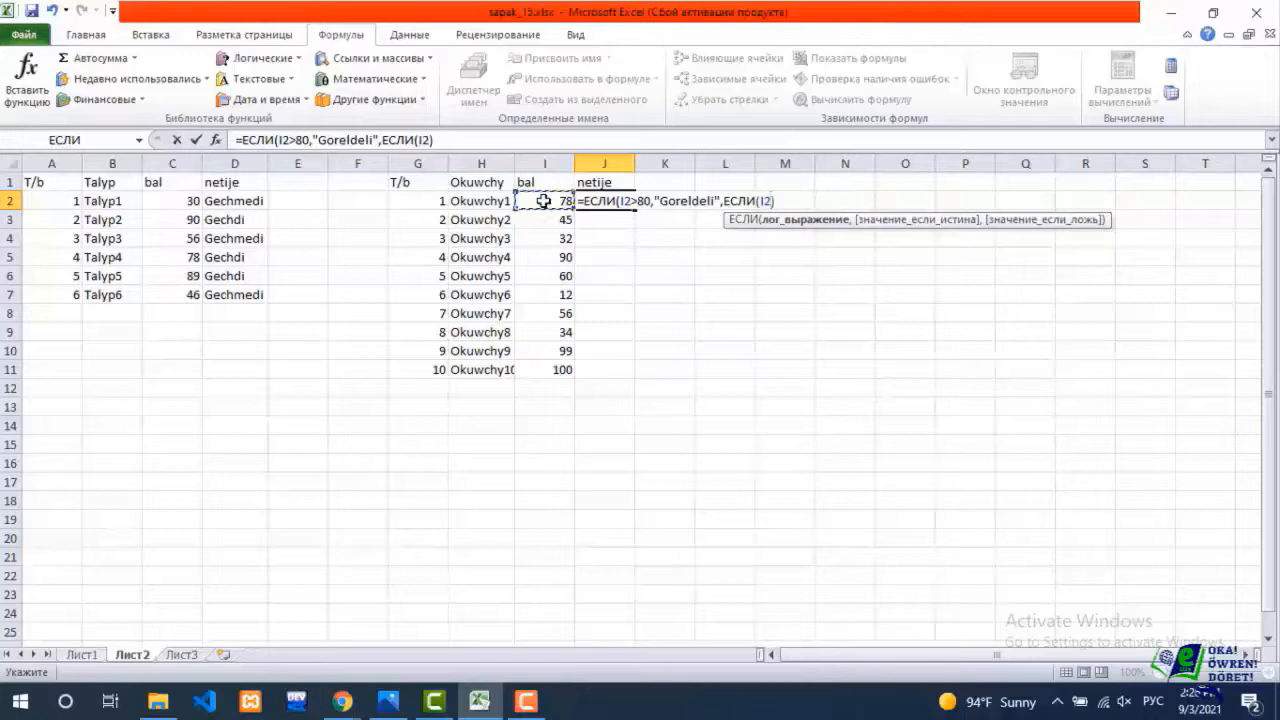
text(Ю)
key(BackSpace)
key(alt+shift)
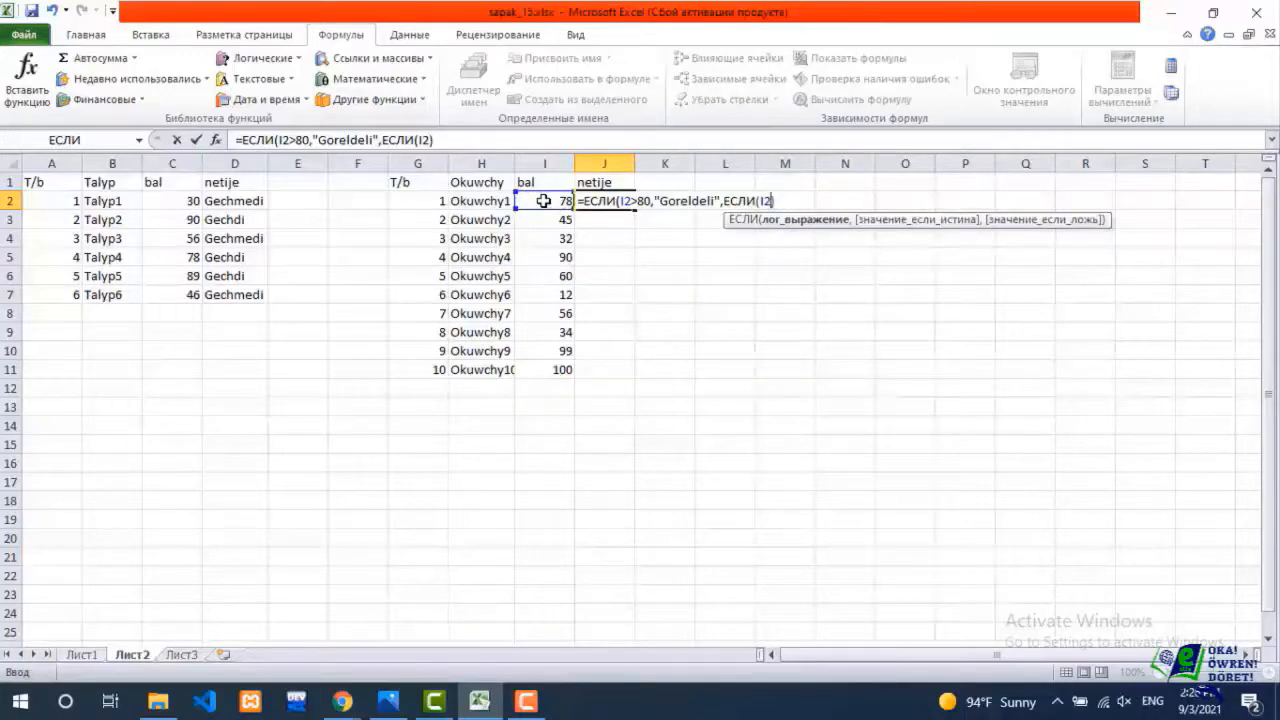
text(>70,")
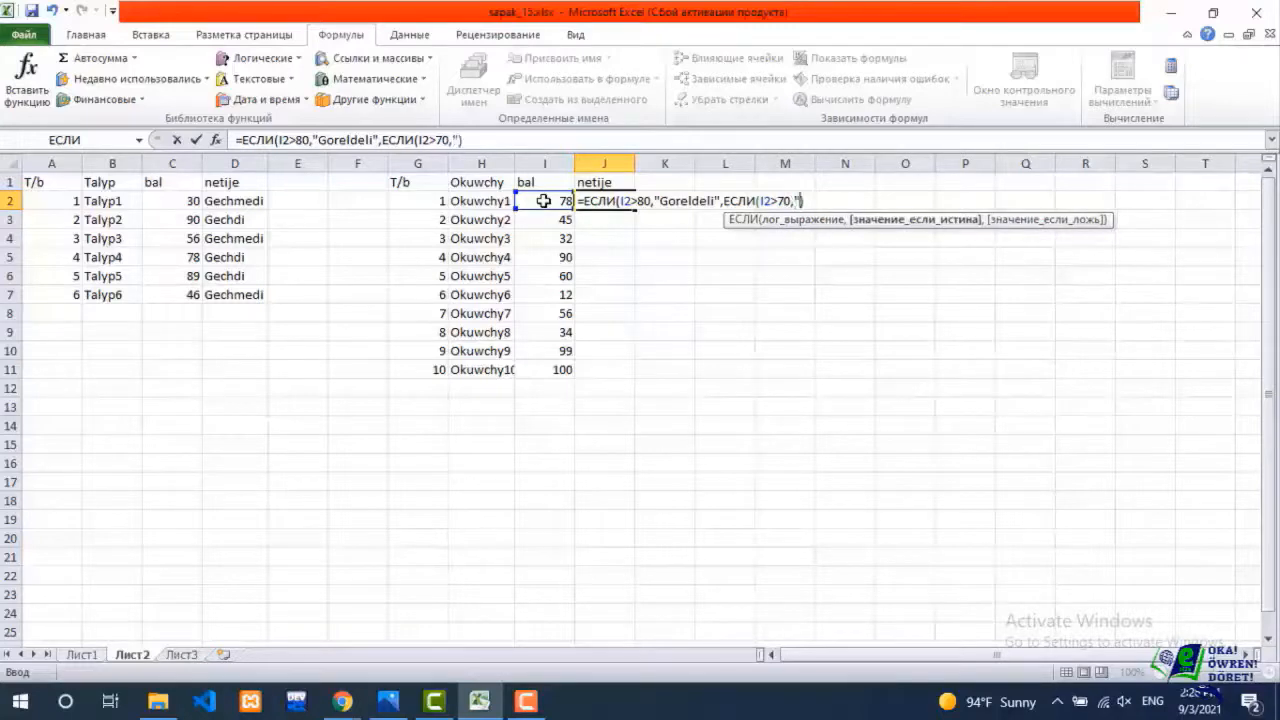
text(Gowy")
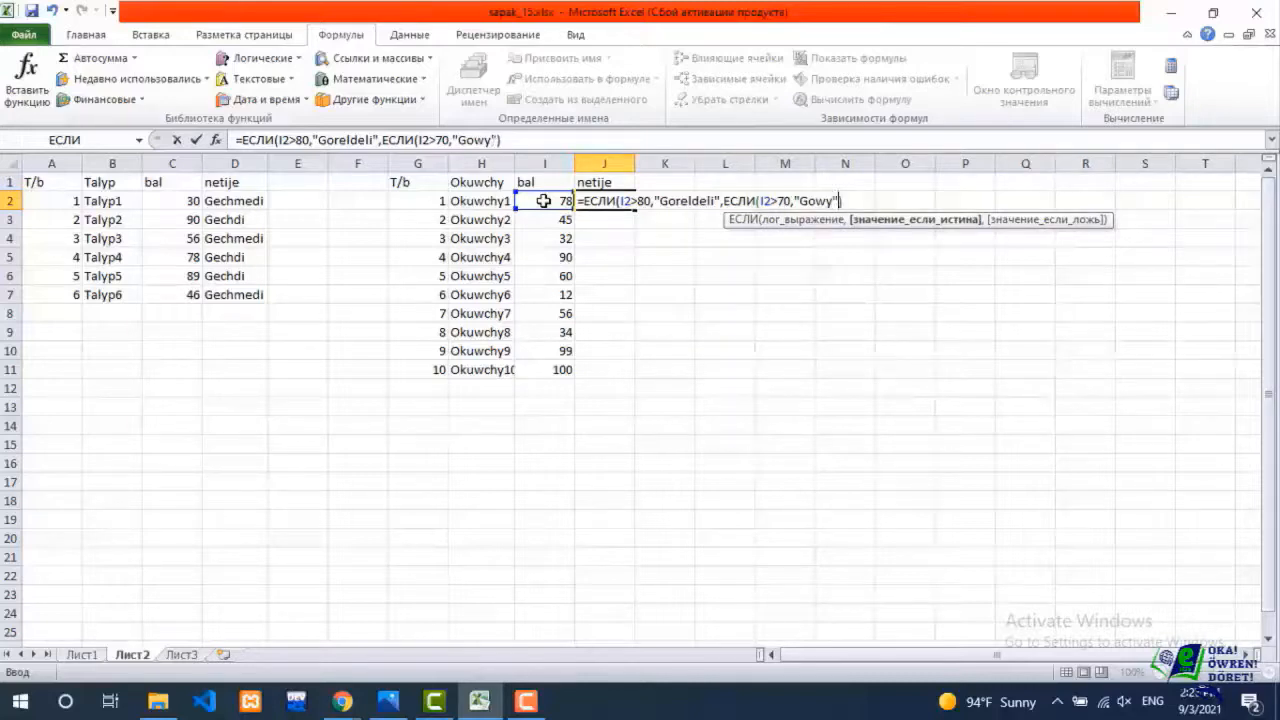
text(,)
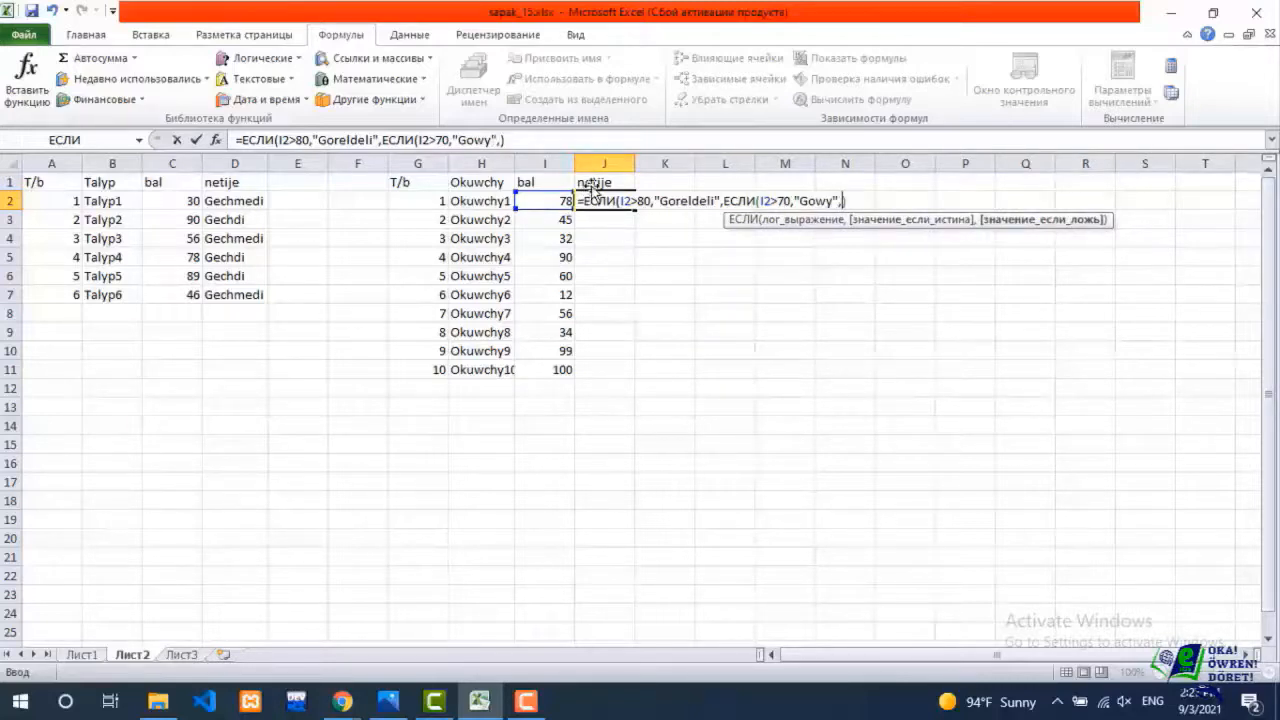
Nest a third ЕСЛИ function in the J2 formula as the value-if-false argument after "Gowy".
key(alt+shift)
text(Е)
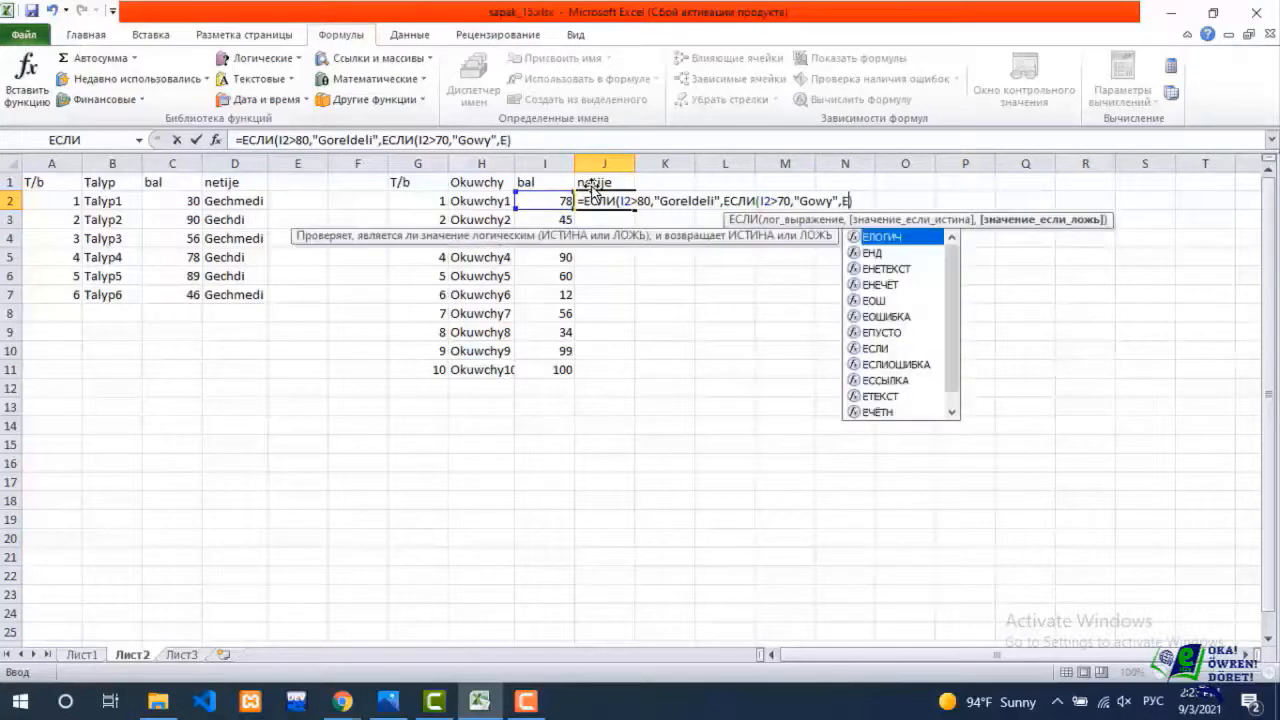
text(С)
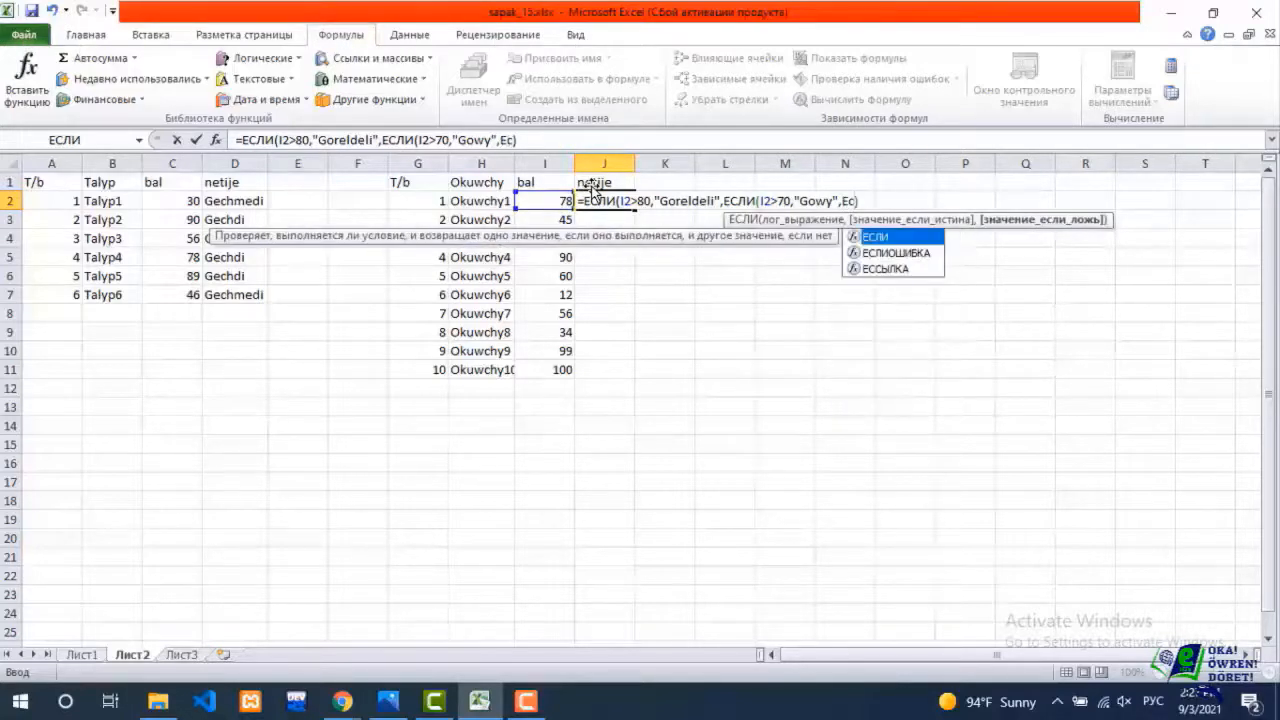
double_click(892, 237)
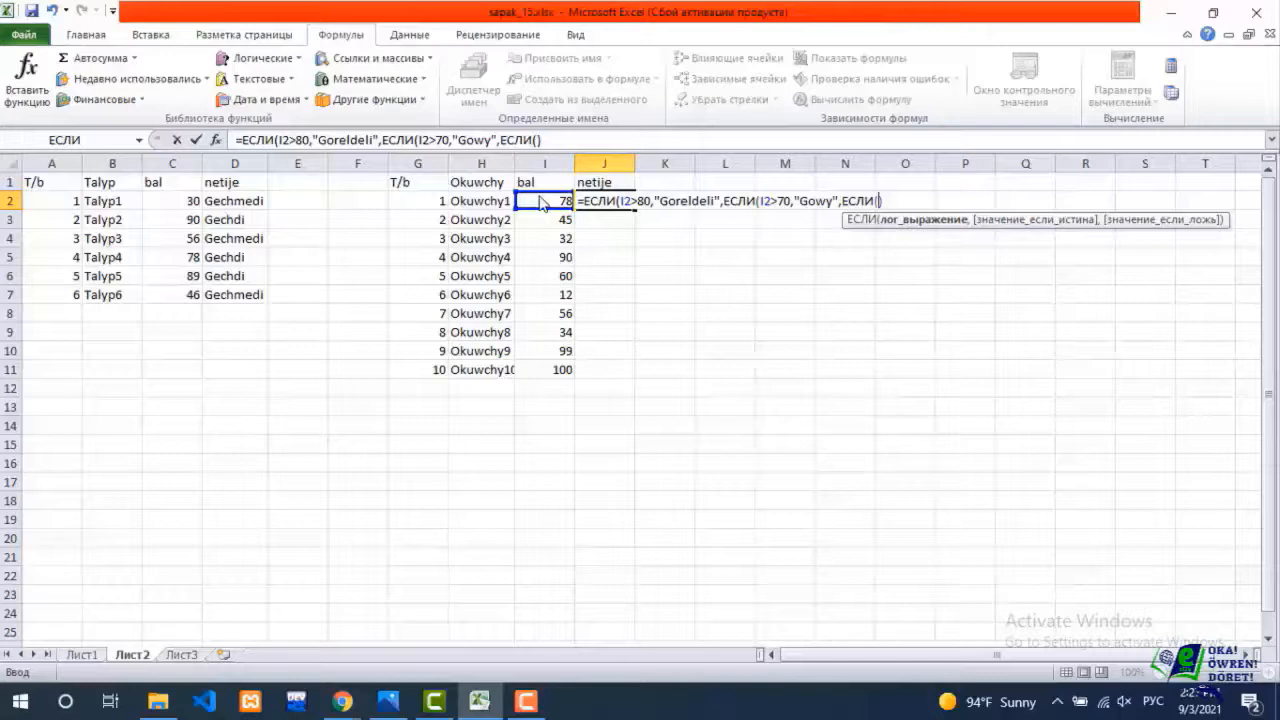
click(879, 201)
click(876, 201)
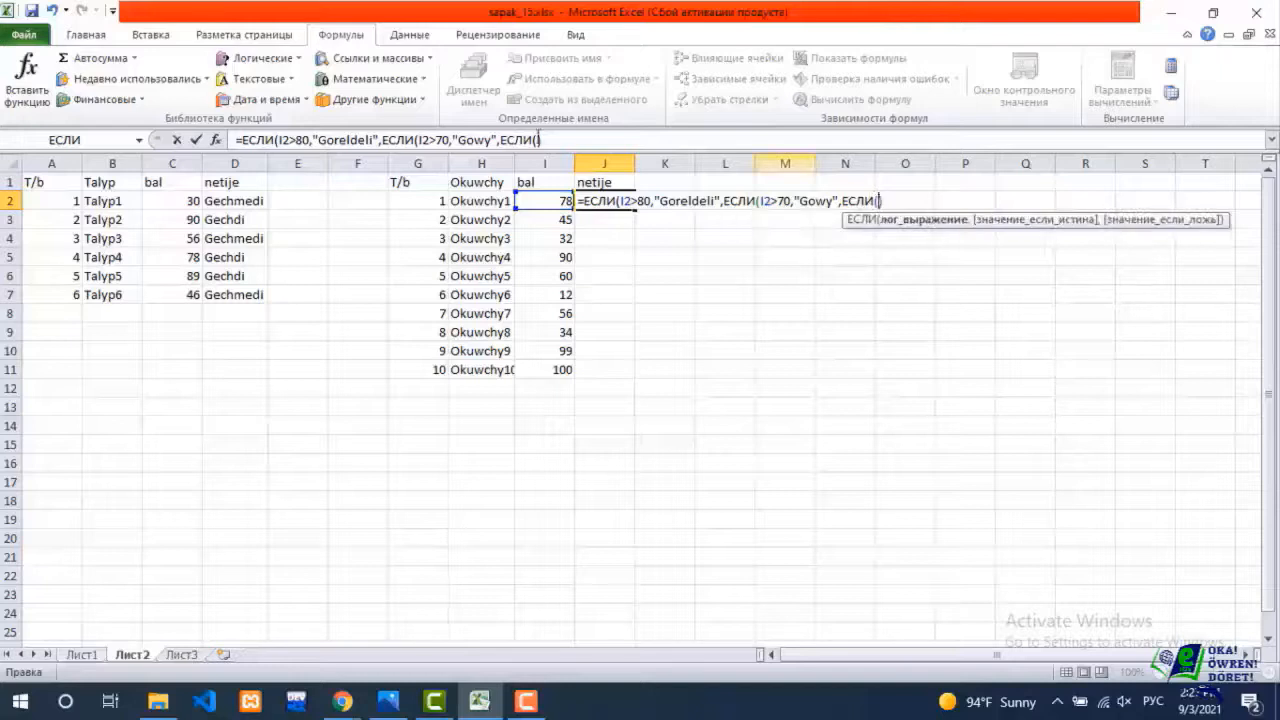
Give the third ЕСЛИ in J2 the condition I2>60 and the value-if-true "Onat".
click(565, 200)
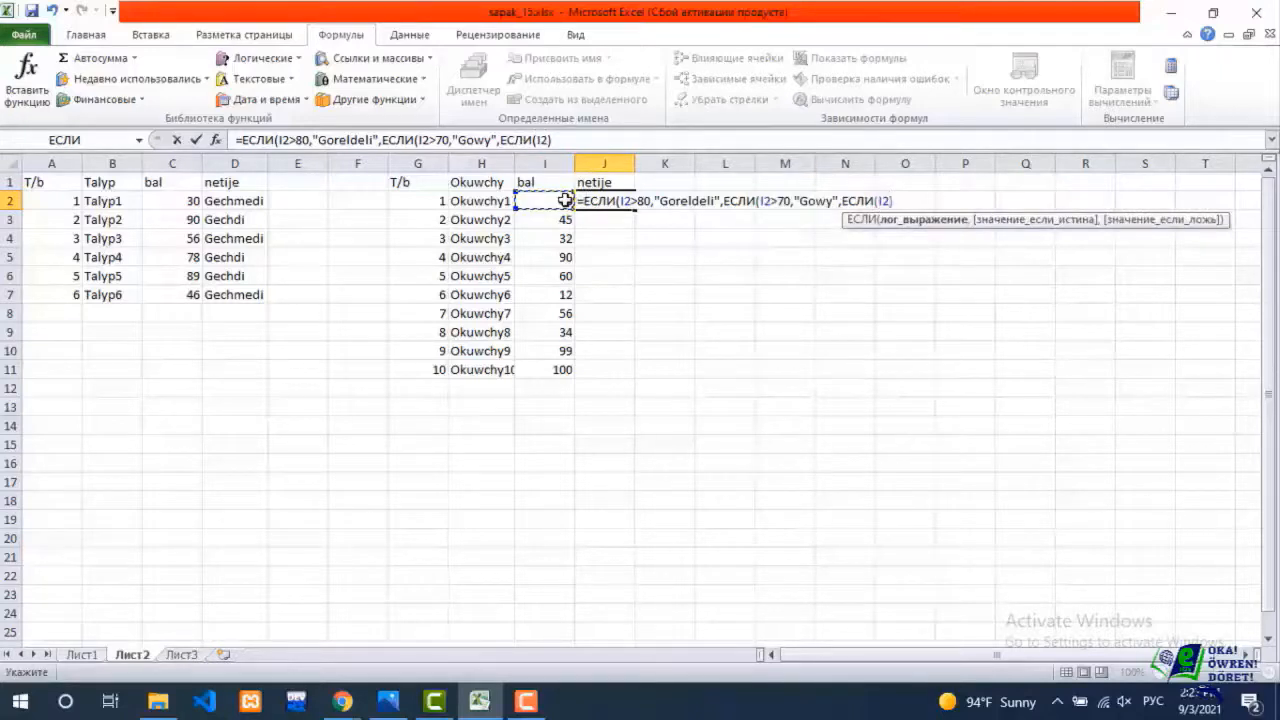
text(Ю)
key(BackSpace)
key(alt+shift)
text(>60)
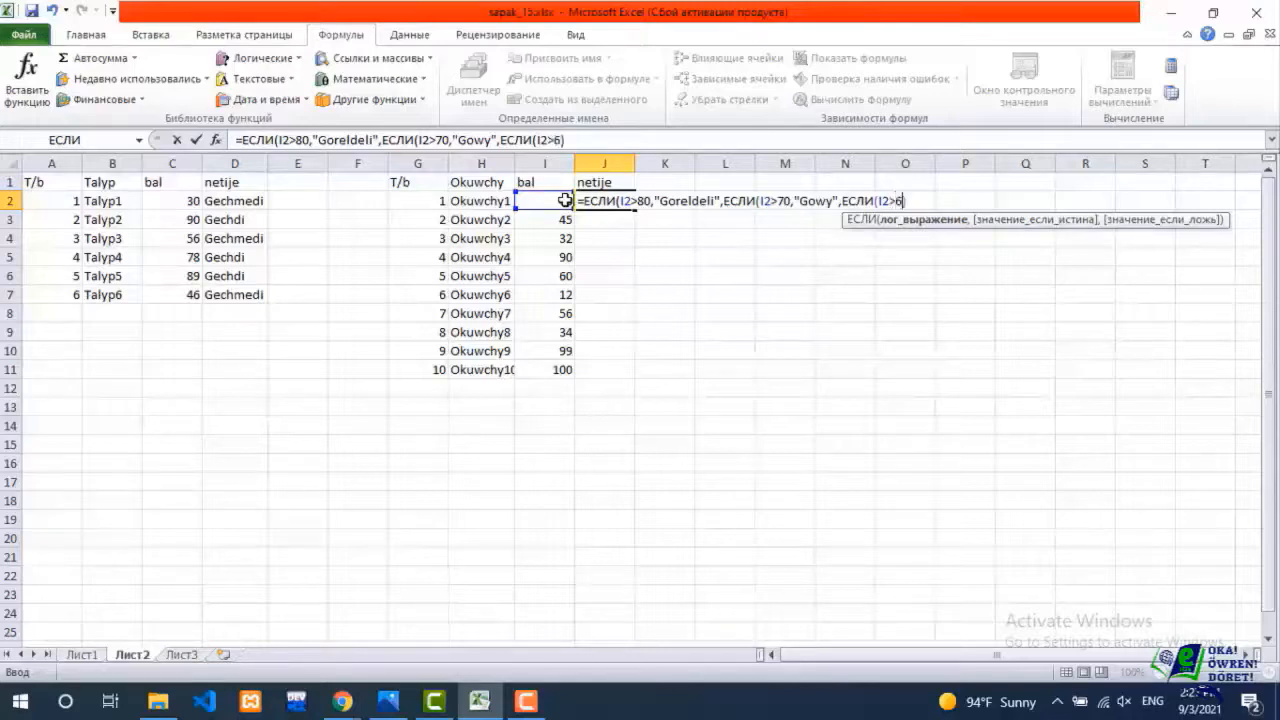
text(,")
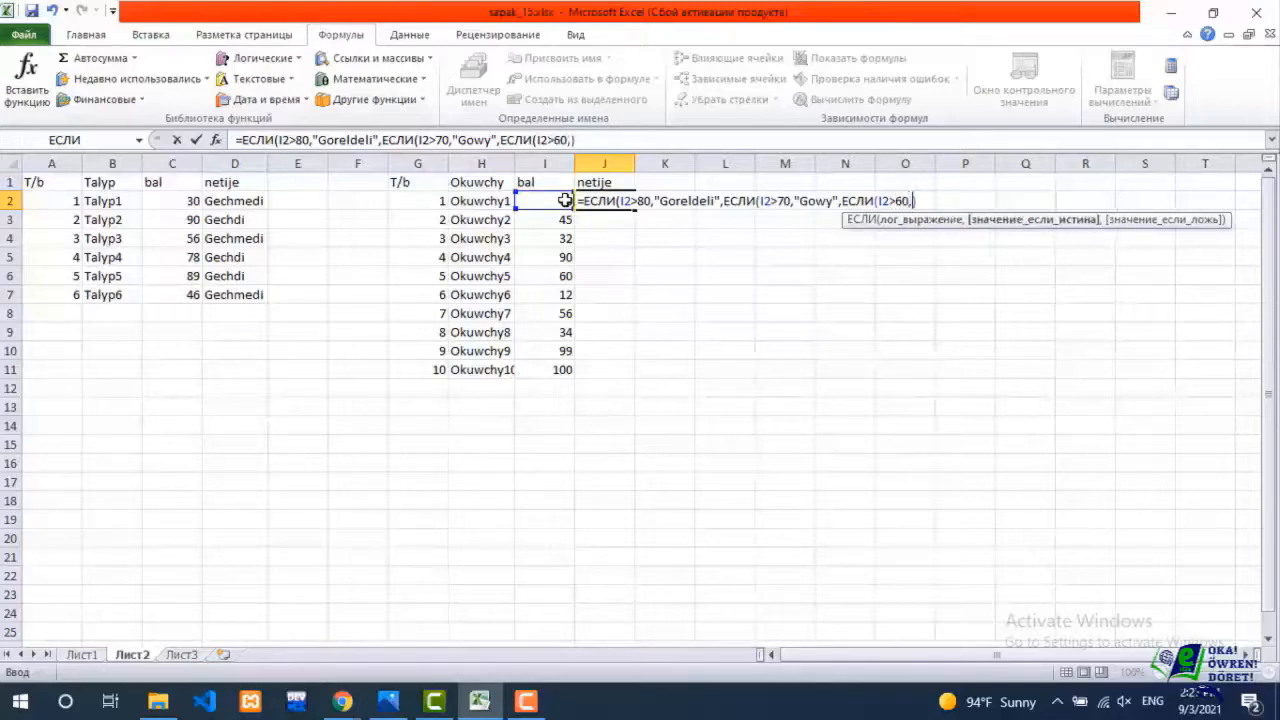
text(On)
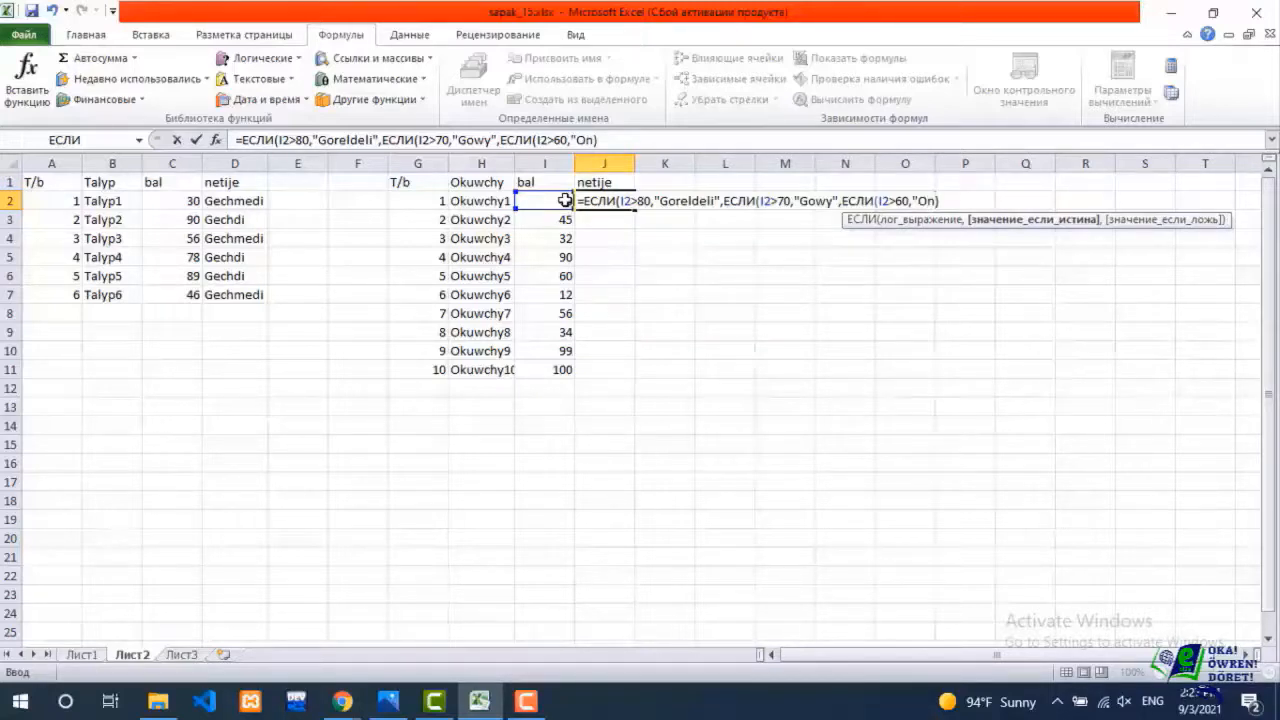
text(at",)
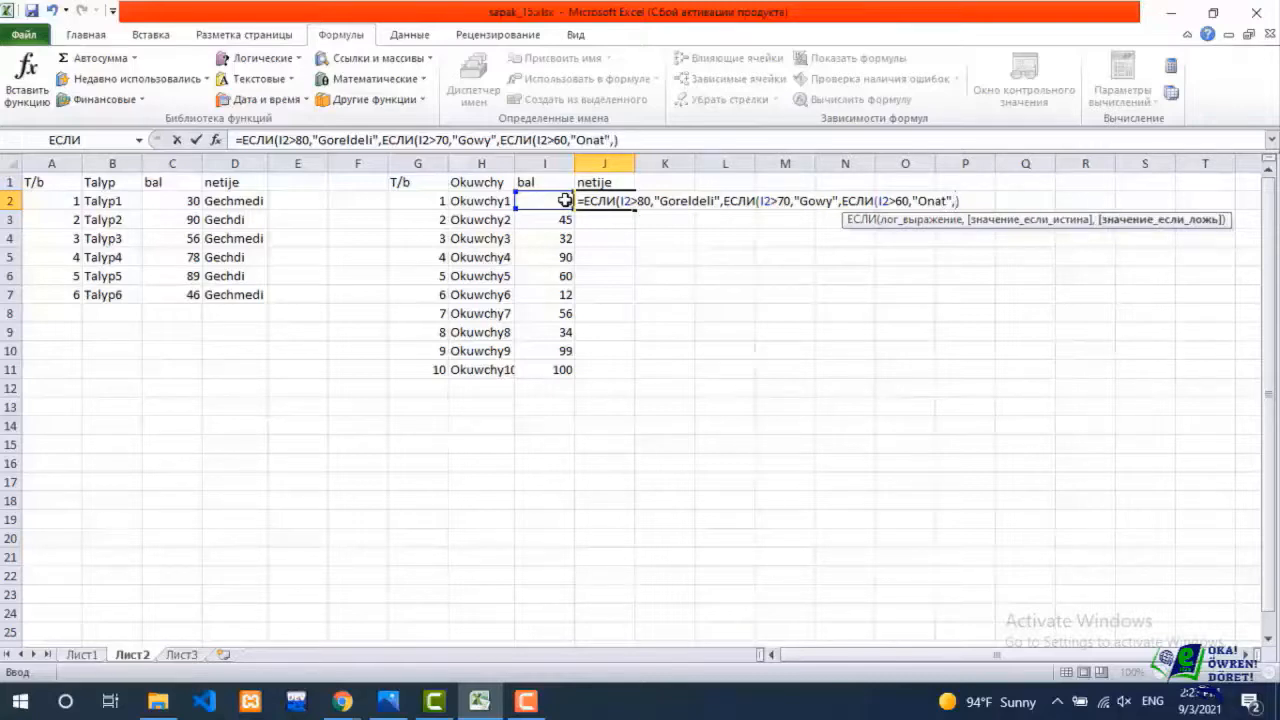
Nest a fourth ЕСЛИ function in the J2 formula as the value-if-false argument after "Onat".
key(alt+shift)
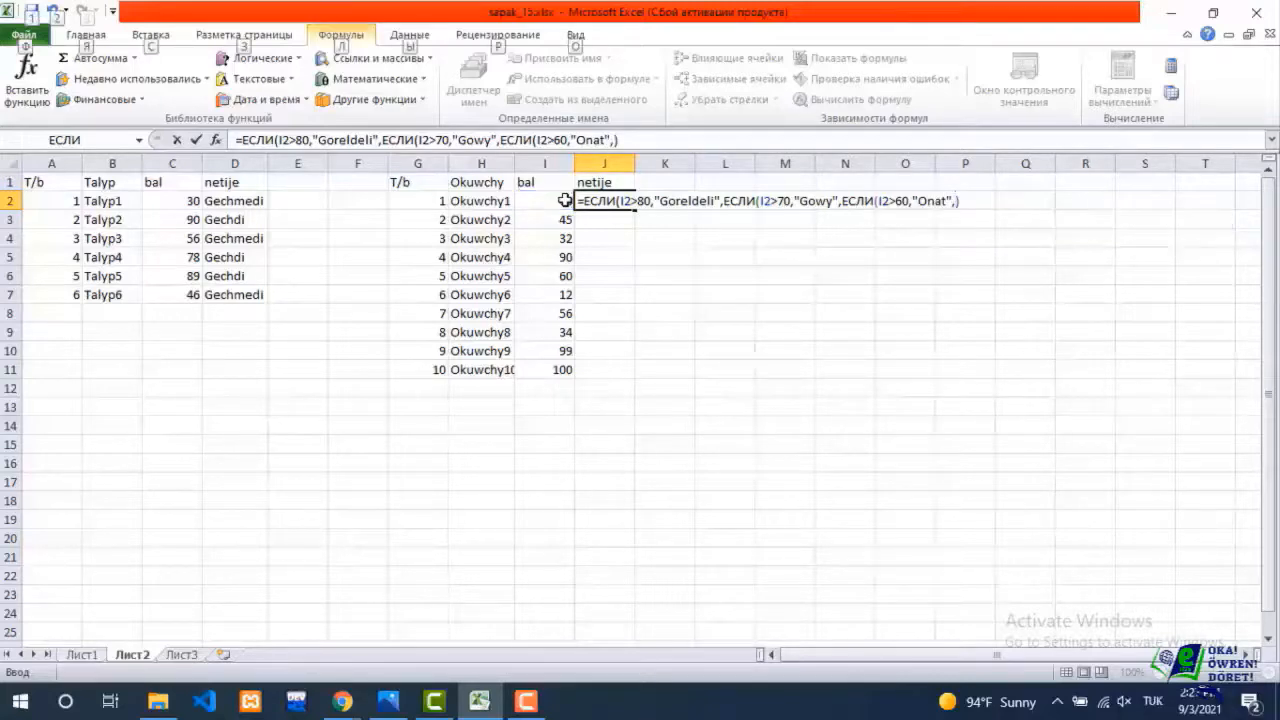
key(alt+shift)
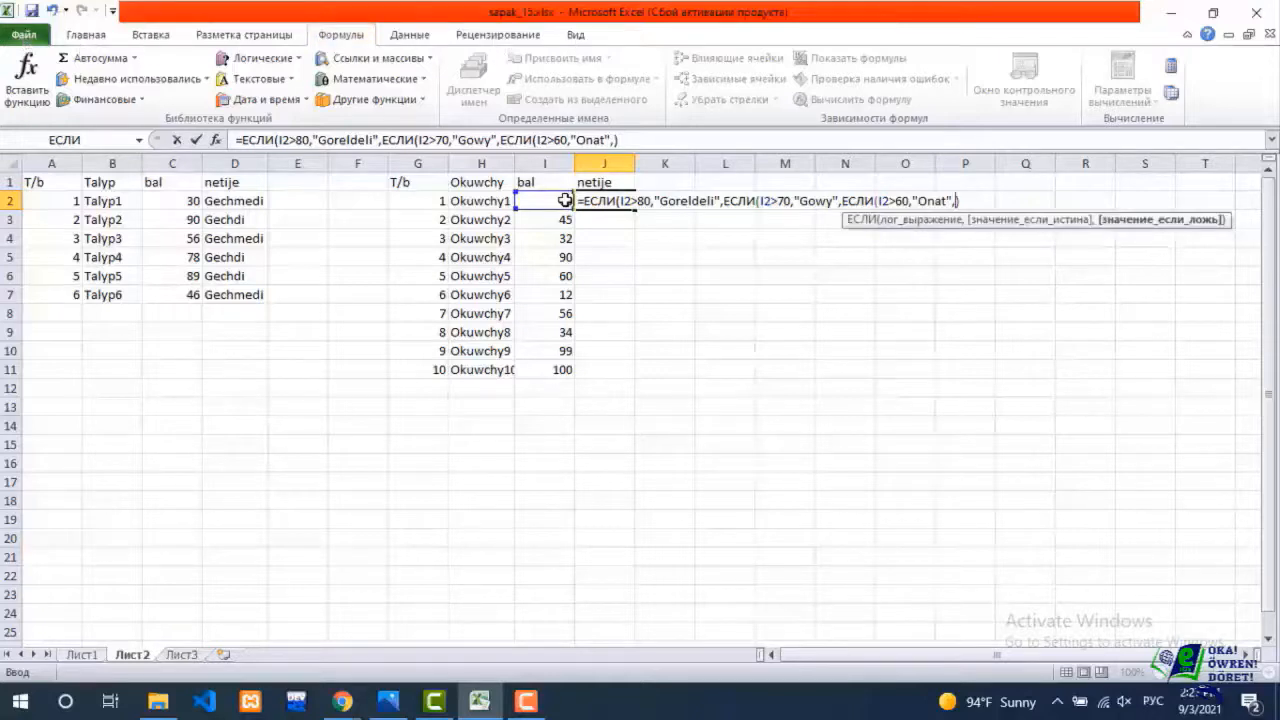
text(У)
key(BackSpace)
text(Есл)
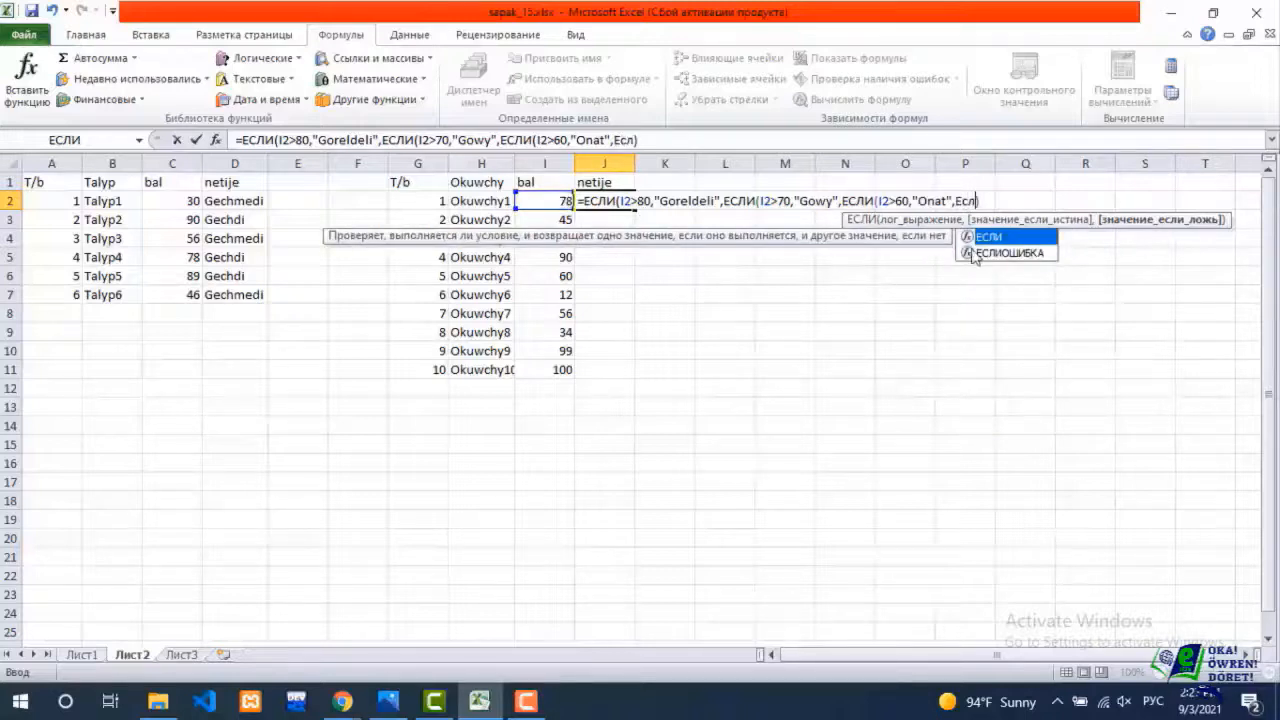
double_click(989, 238)
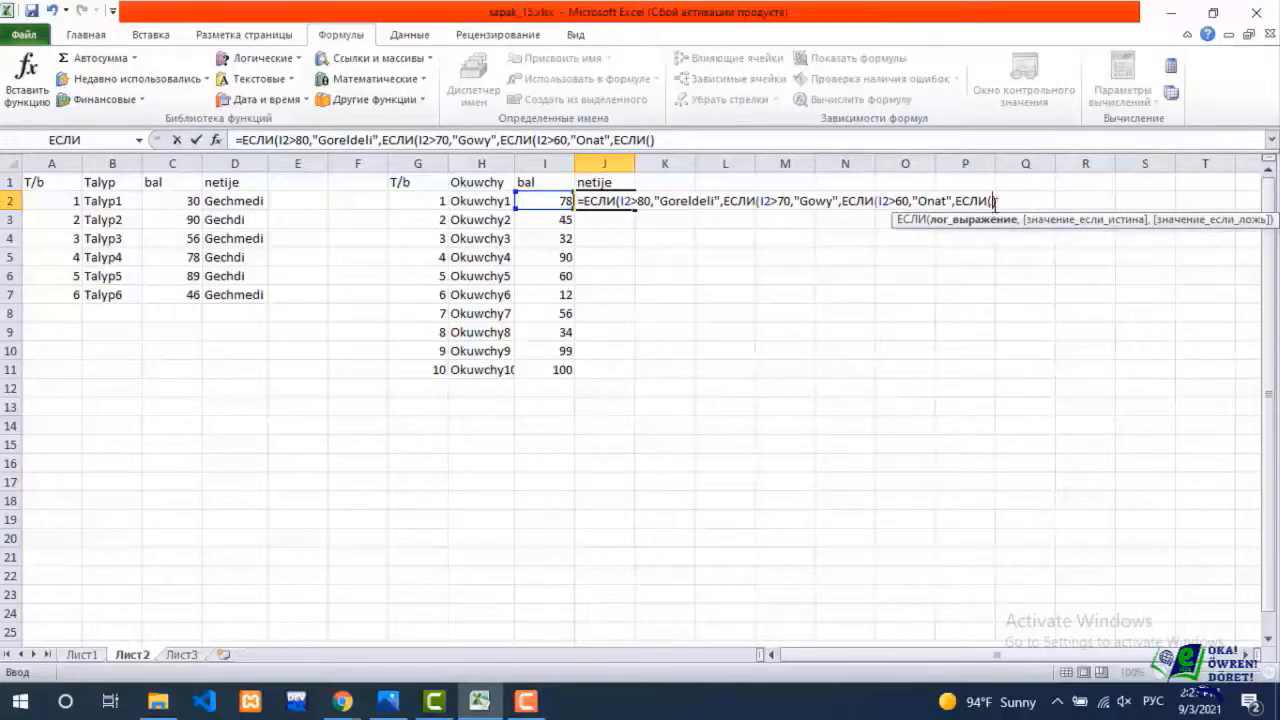
click(992, 201)
Give the fourth ЕСЛИ in J2 the condition I2>50 and the value-if-true "Kanagatlanarly".
click(555, 203)
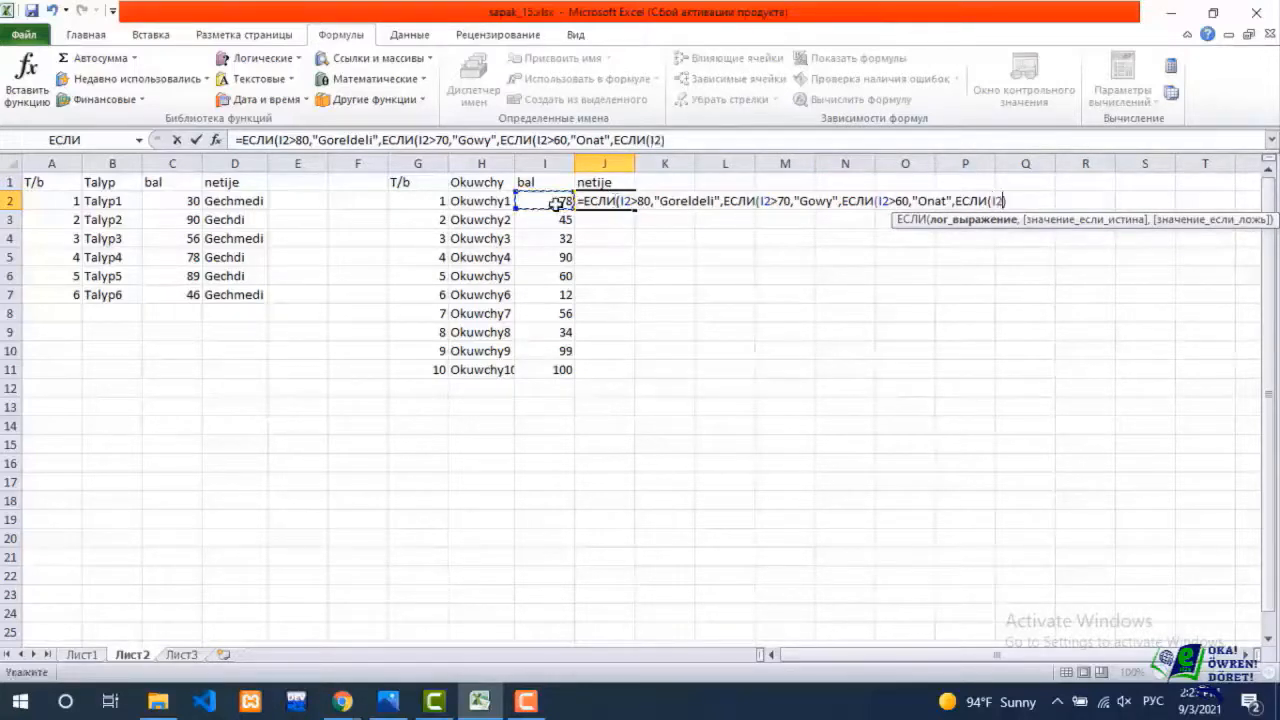
key(alt+shift)
text(>50,")
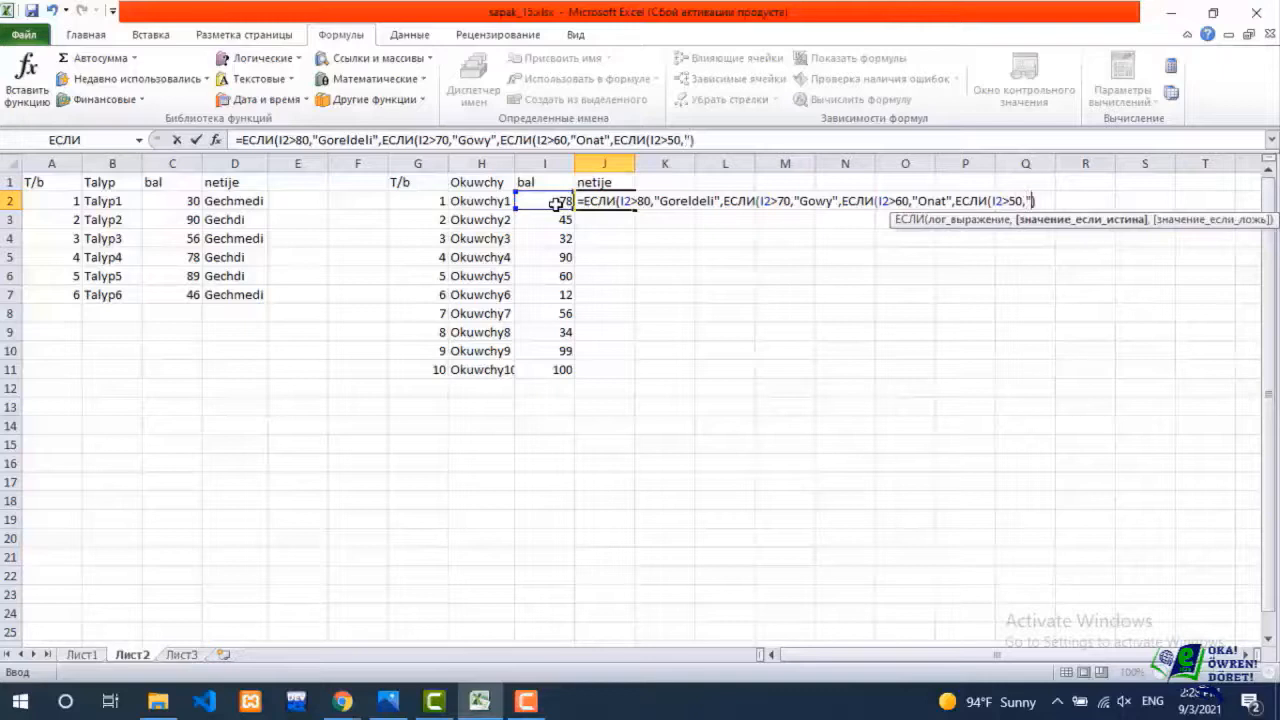
text(Kana)
text(gatla)
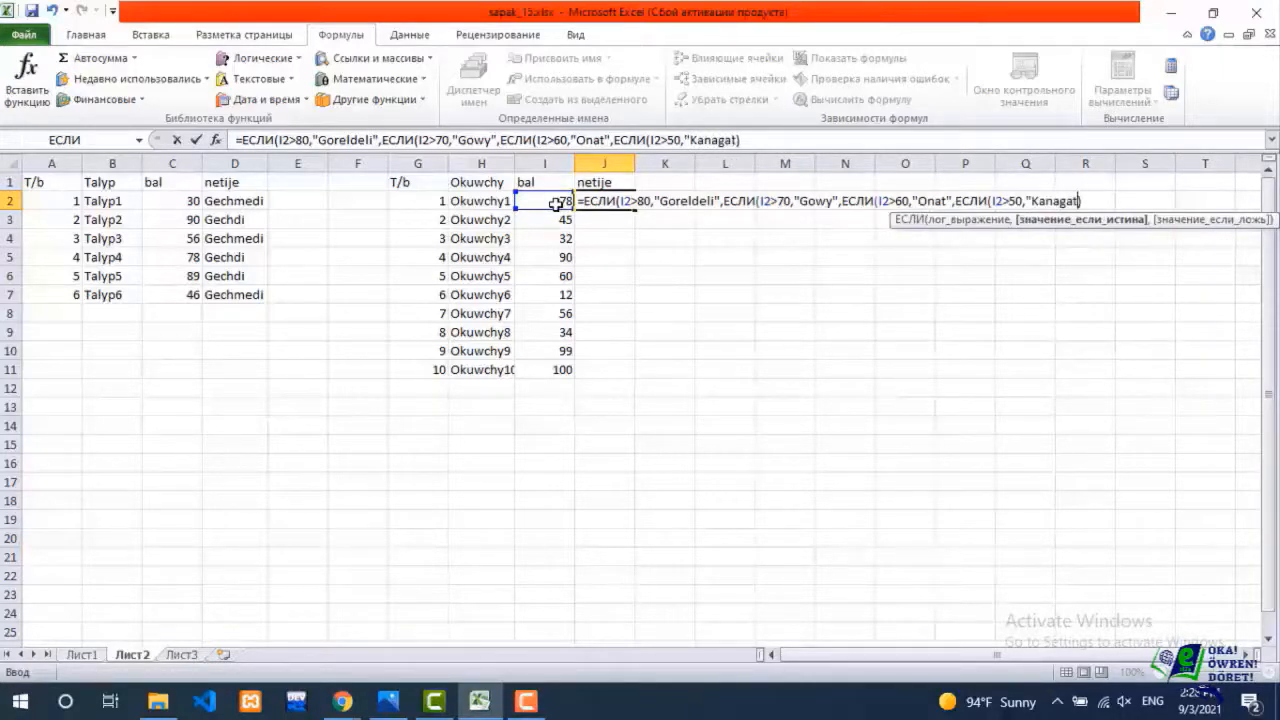
text(narly)
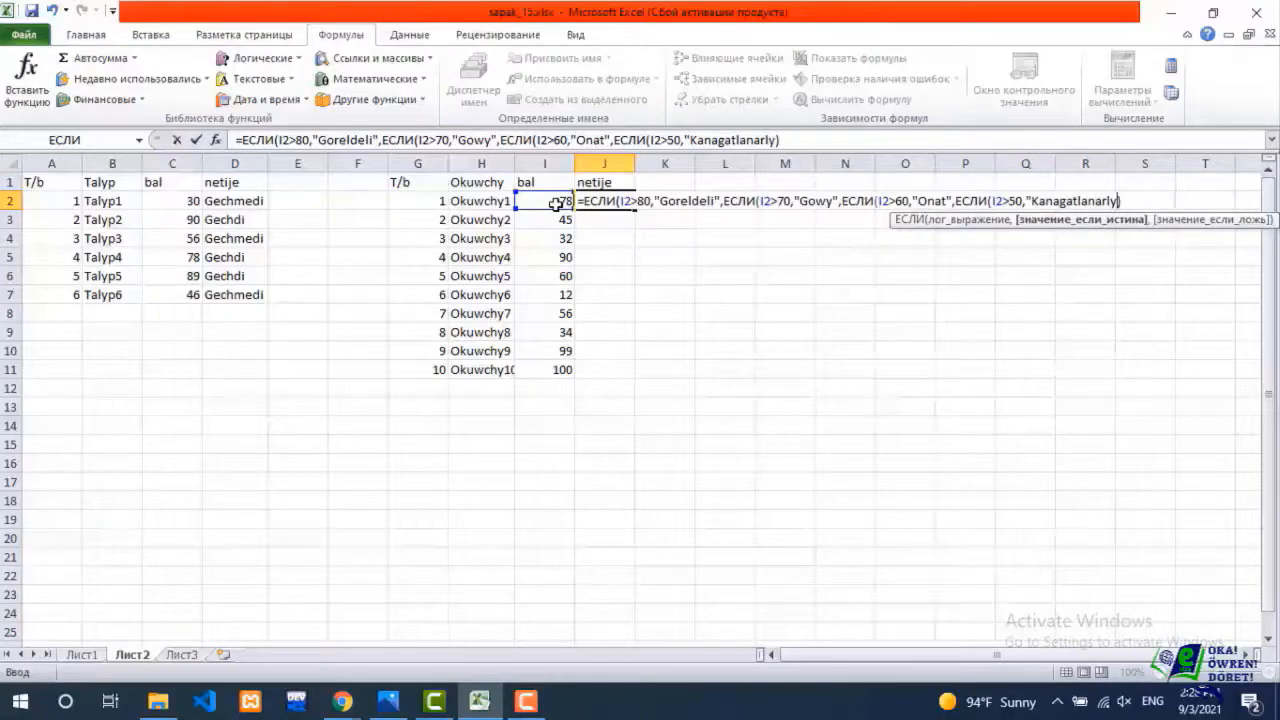
text(")
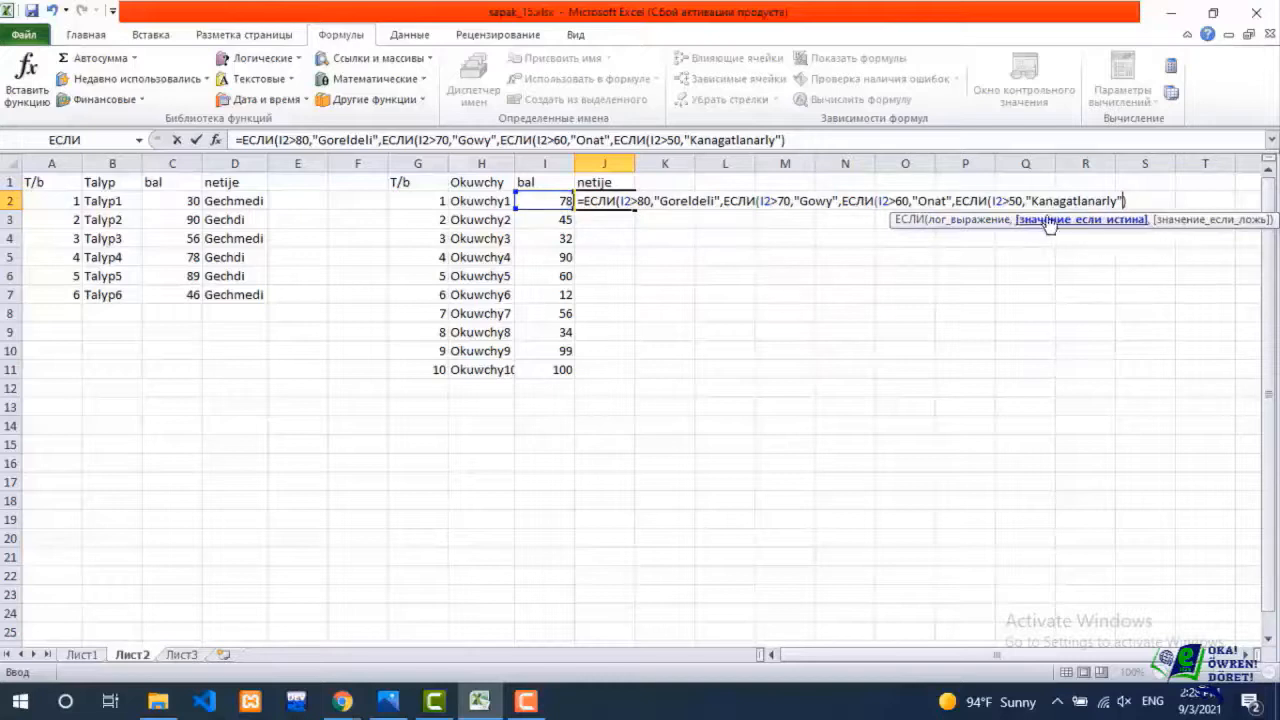
Set the fourth ЕСЛИ's value-if-false to "Kanagatlanarsyz" and enter the J2 formula, accepting the proposed closing-bracket correction.
text(,")
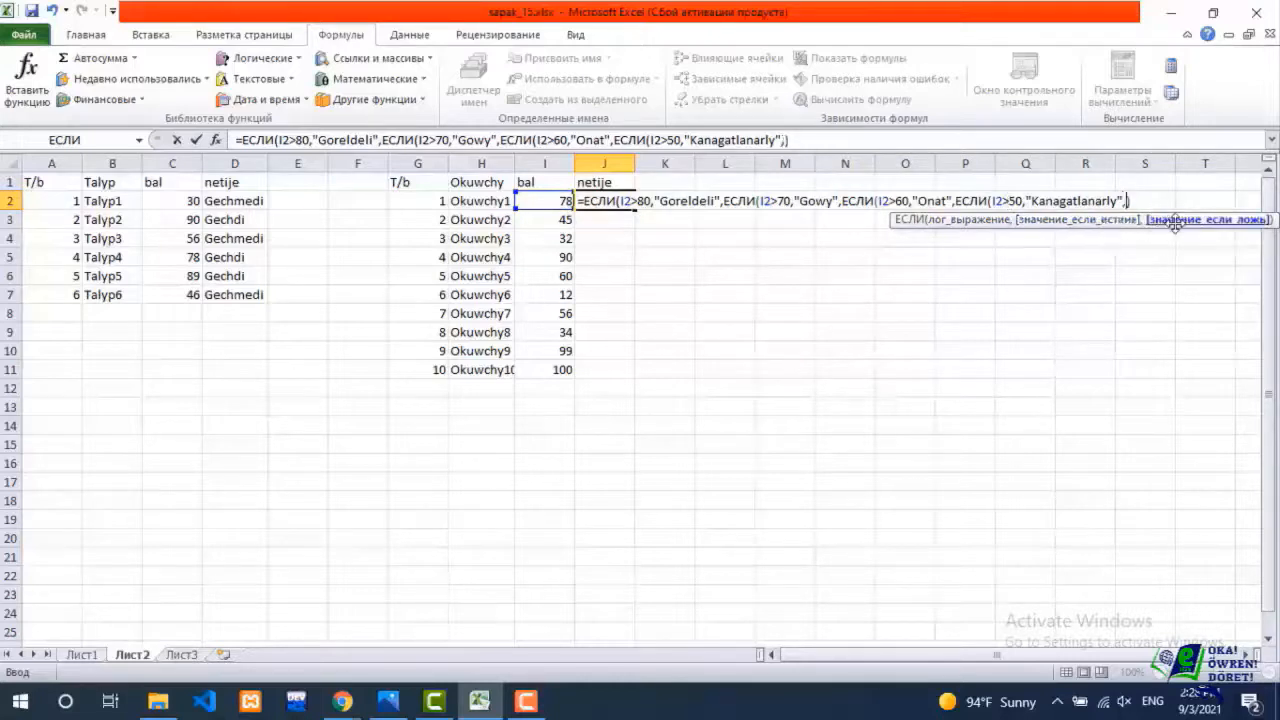
text(Kana)
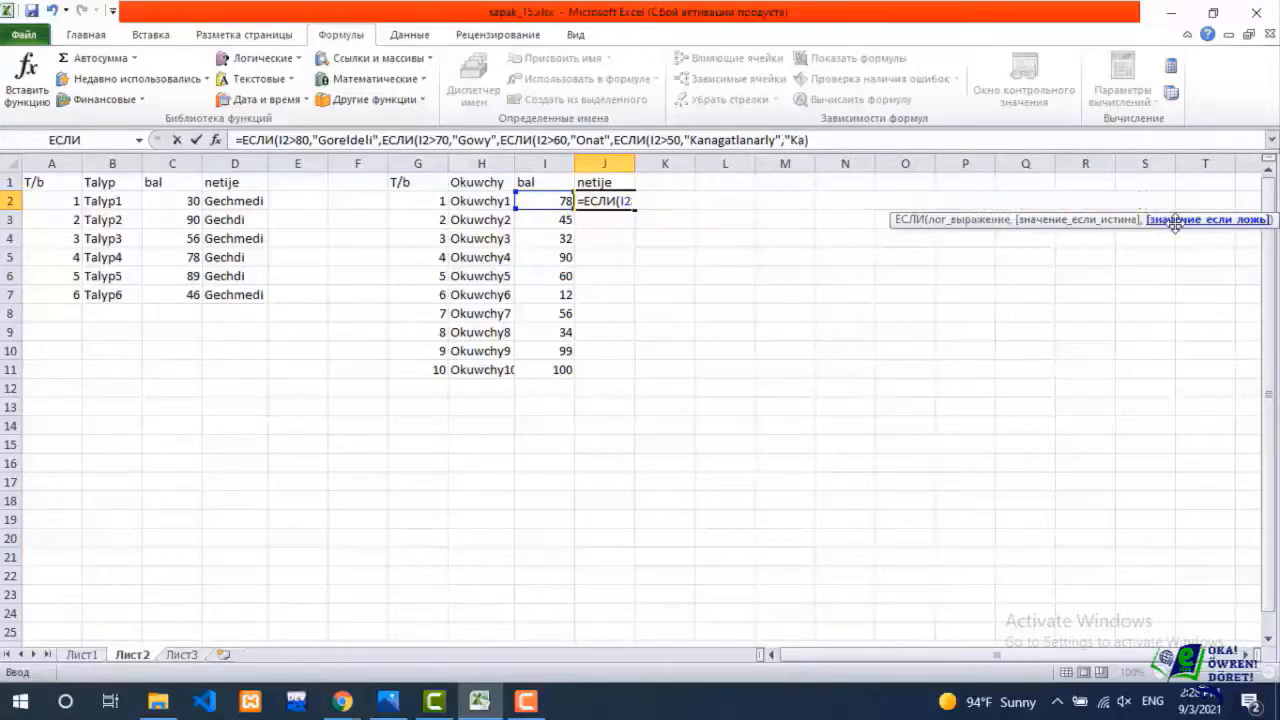
text(gatla)
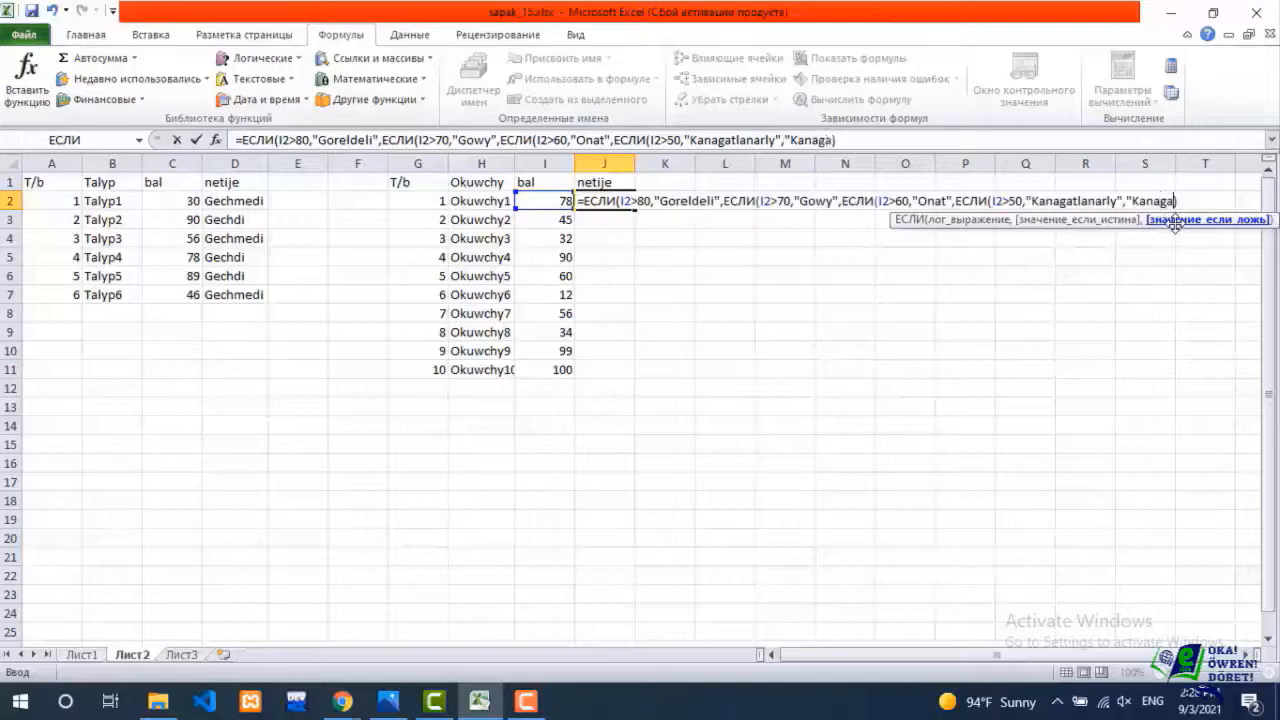
text(narsyz)
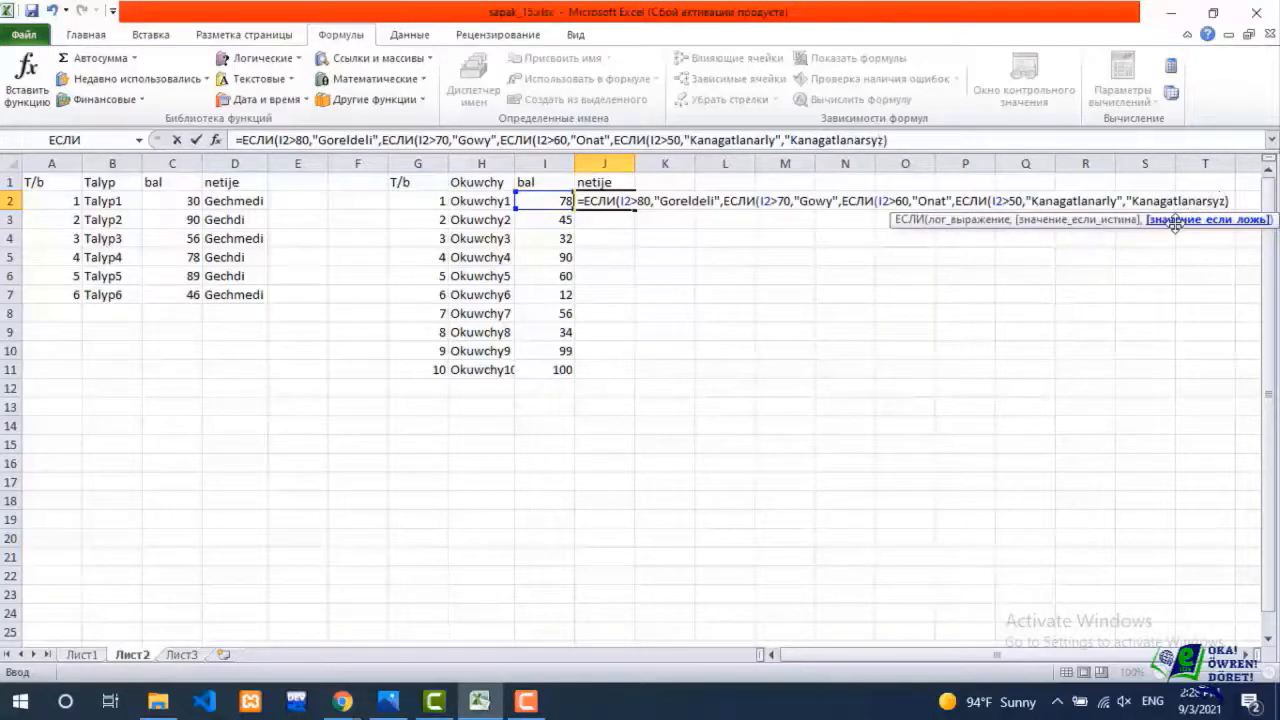
text(")
key(Return)
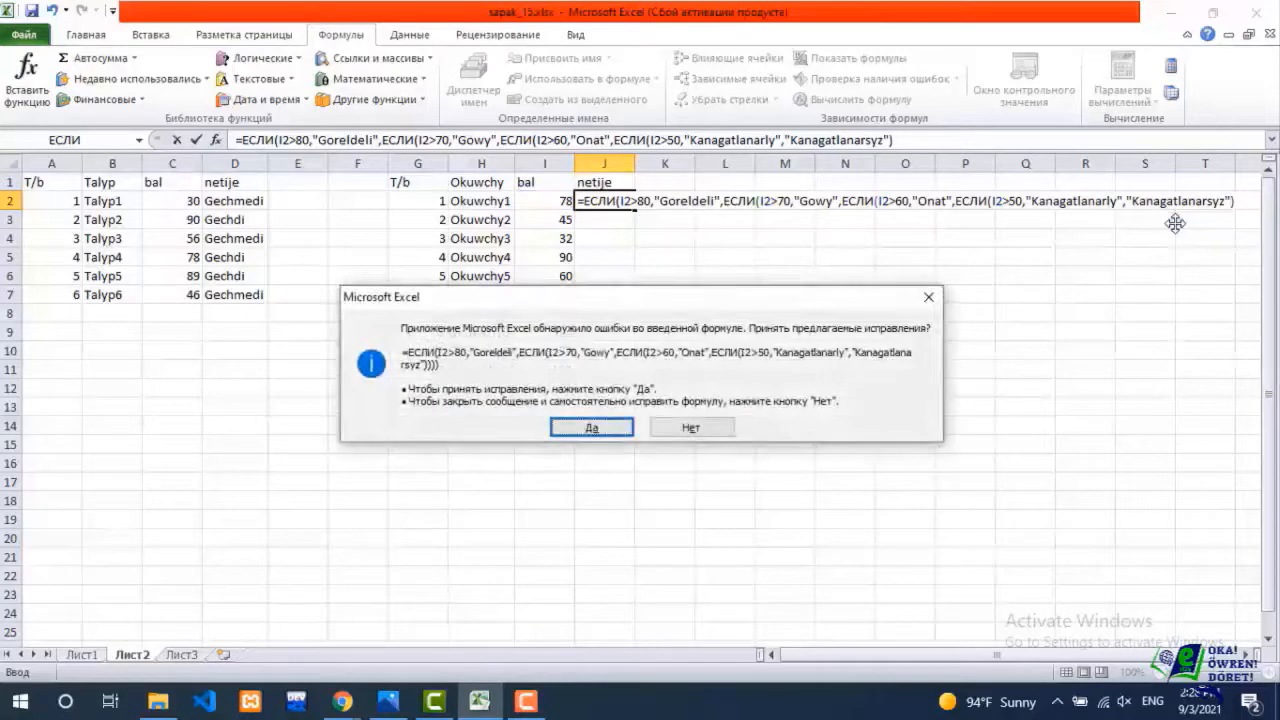
key(Return)
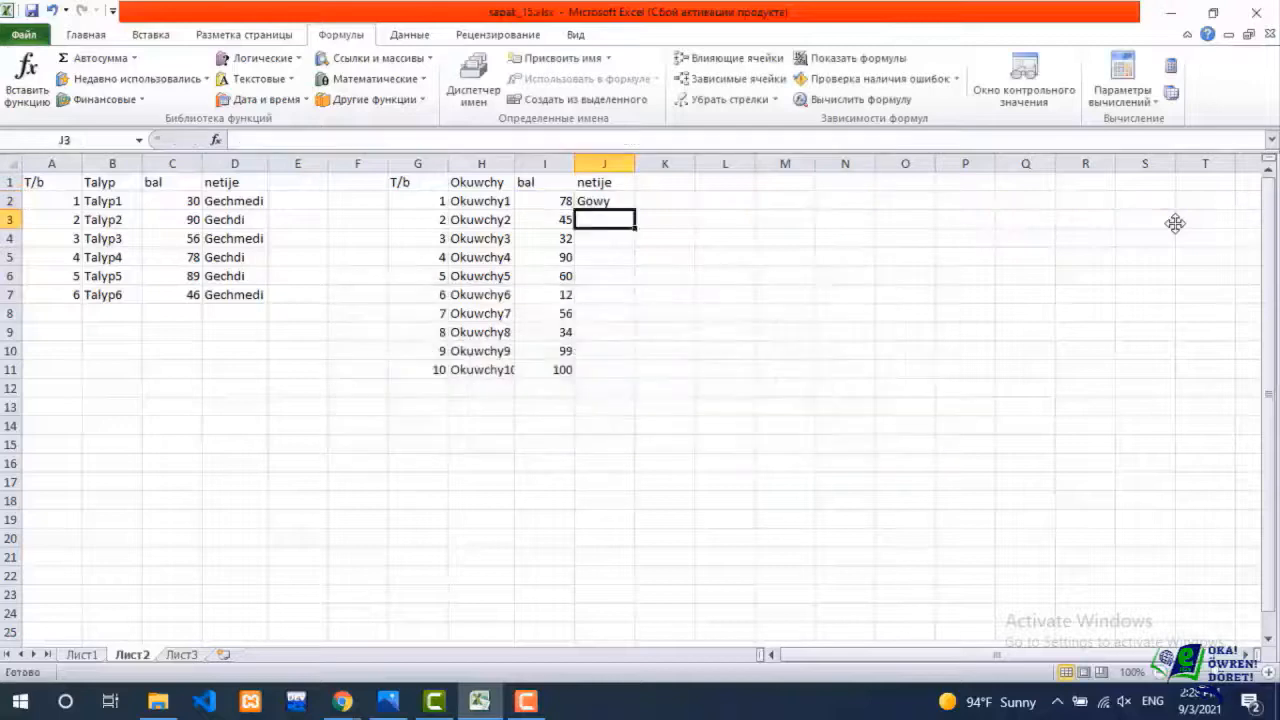
Fill the nested ЕСЛИ formula from J2 down to J11 and autofit the width of column J.
double_click(598, 201)
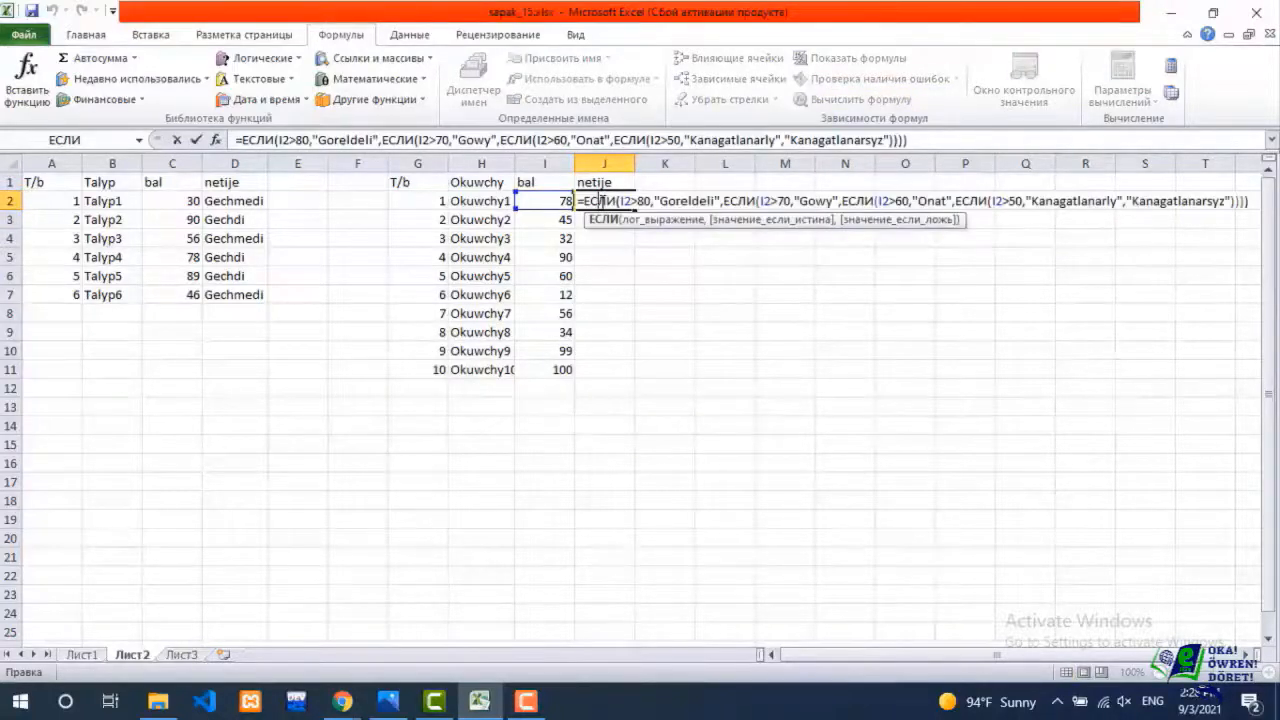
key(Return)
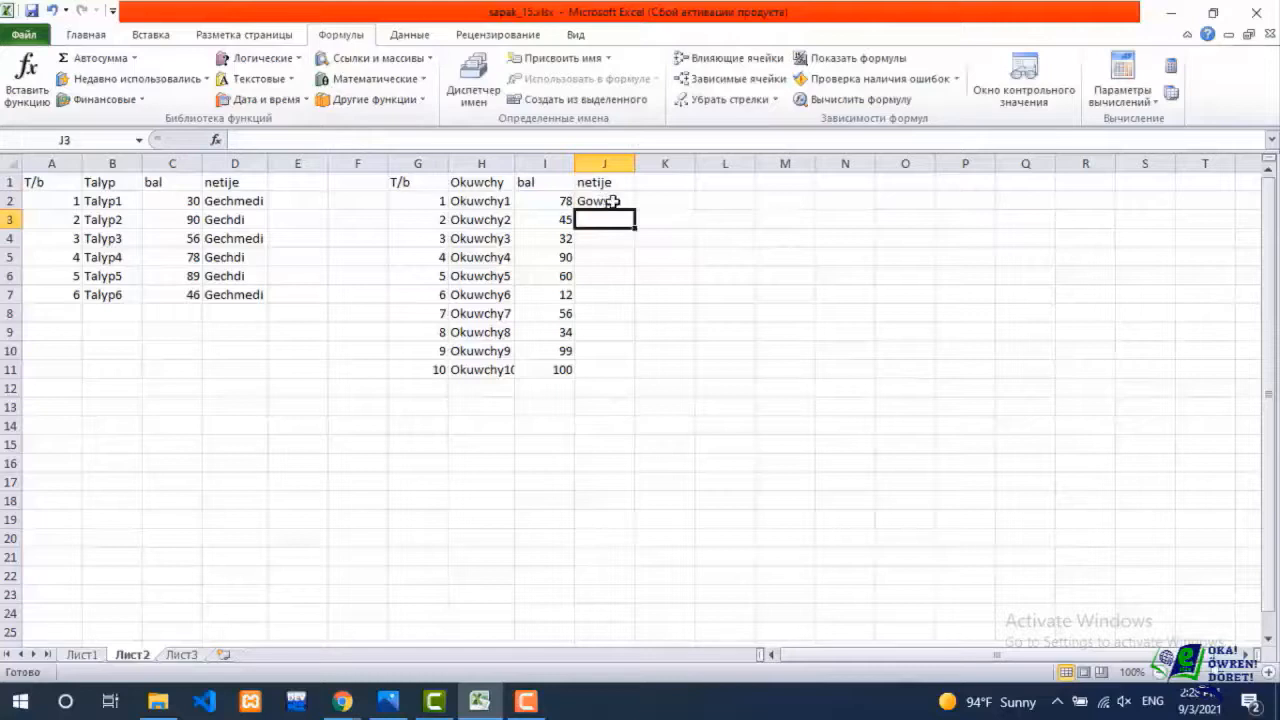
click(610, 201)
drag(634, 209, 634, 376)
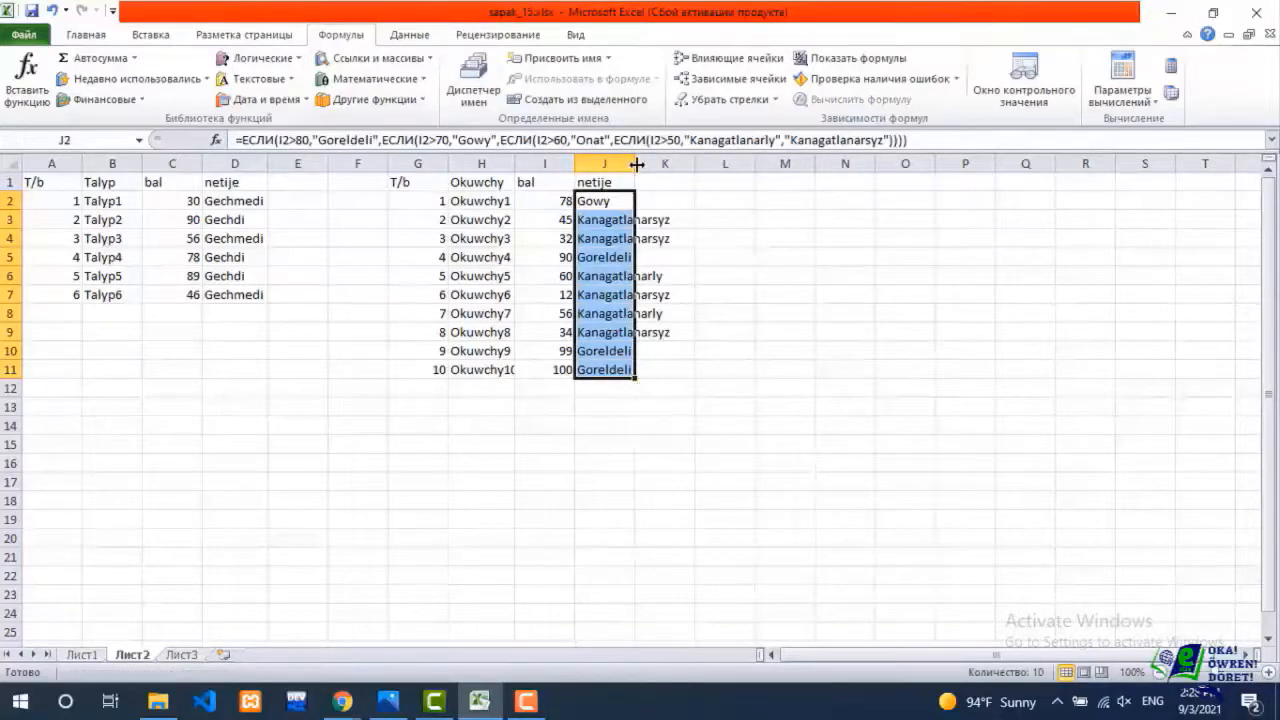
double_click(636, 164)
Examine the netije ratings and their formulas in column J against each Okuwchy's bal score.
click(603, 222)
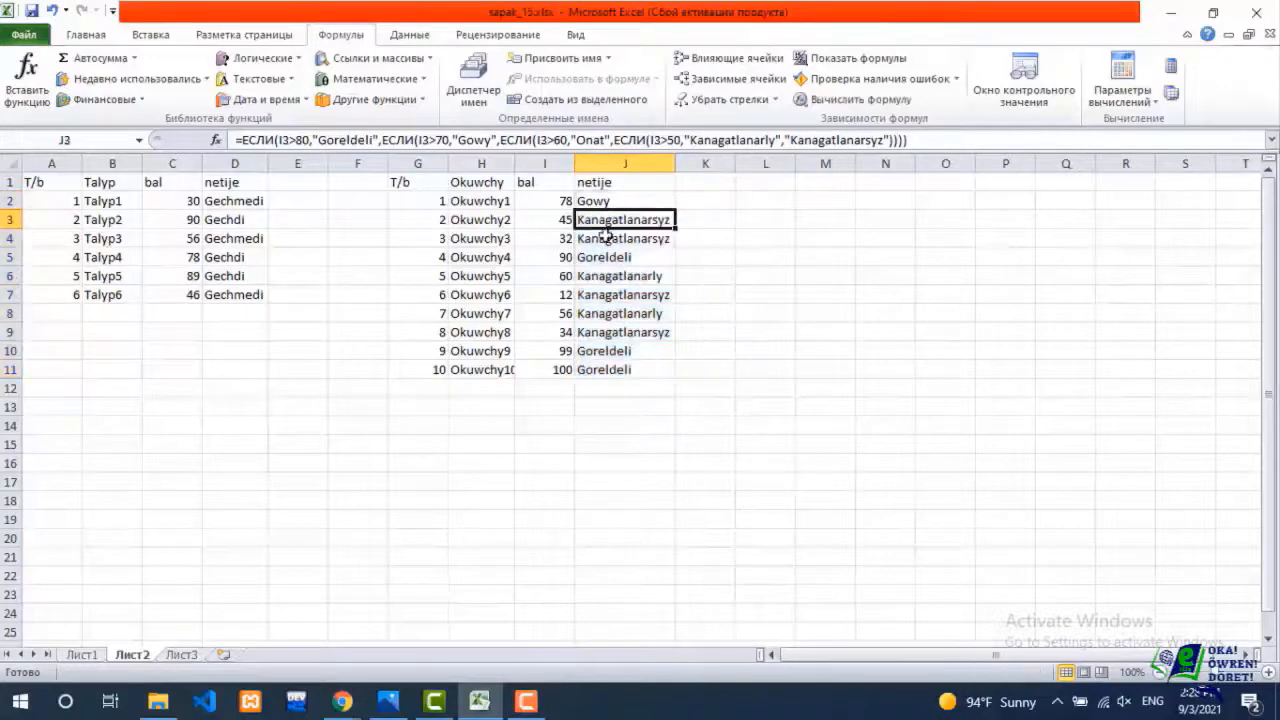
click(605, 246)
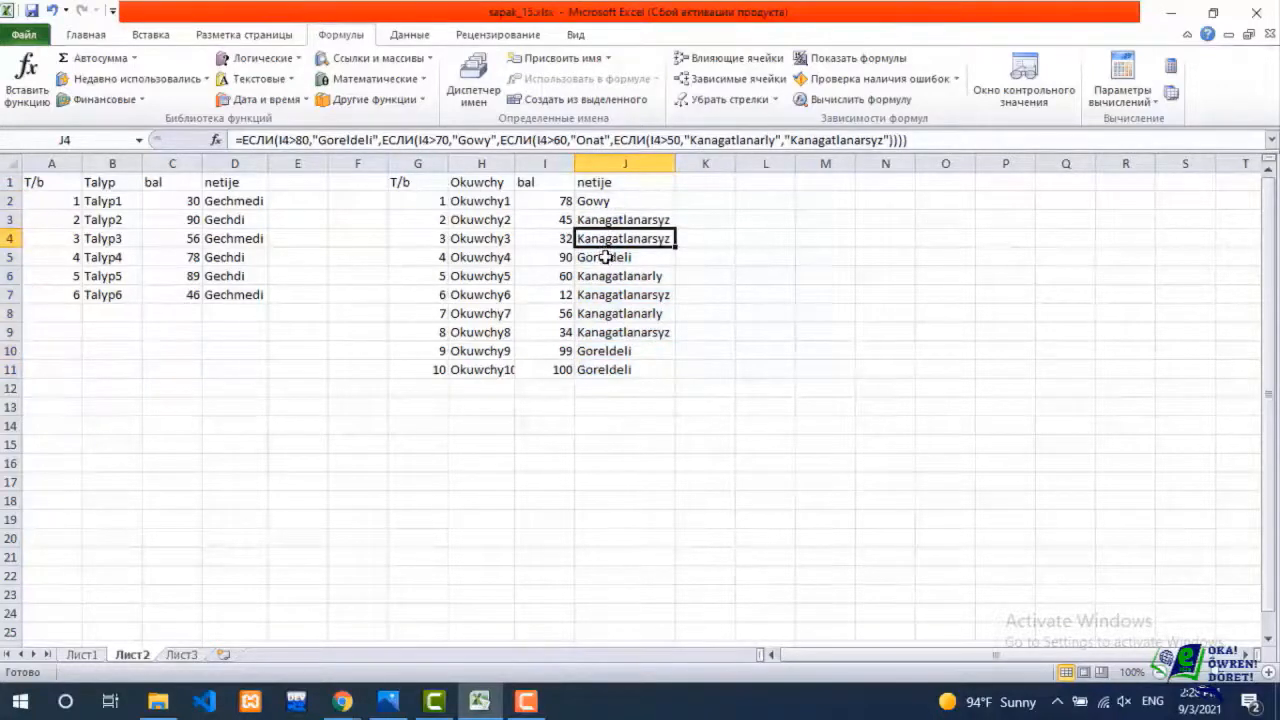
click(606, 256)
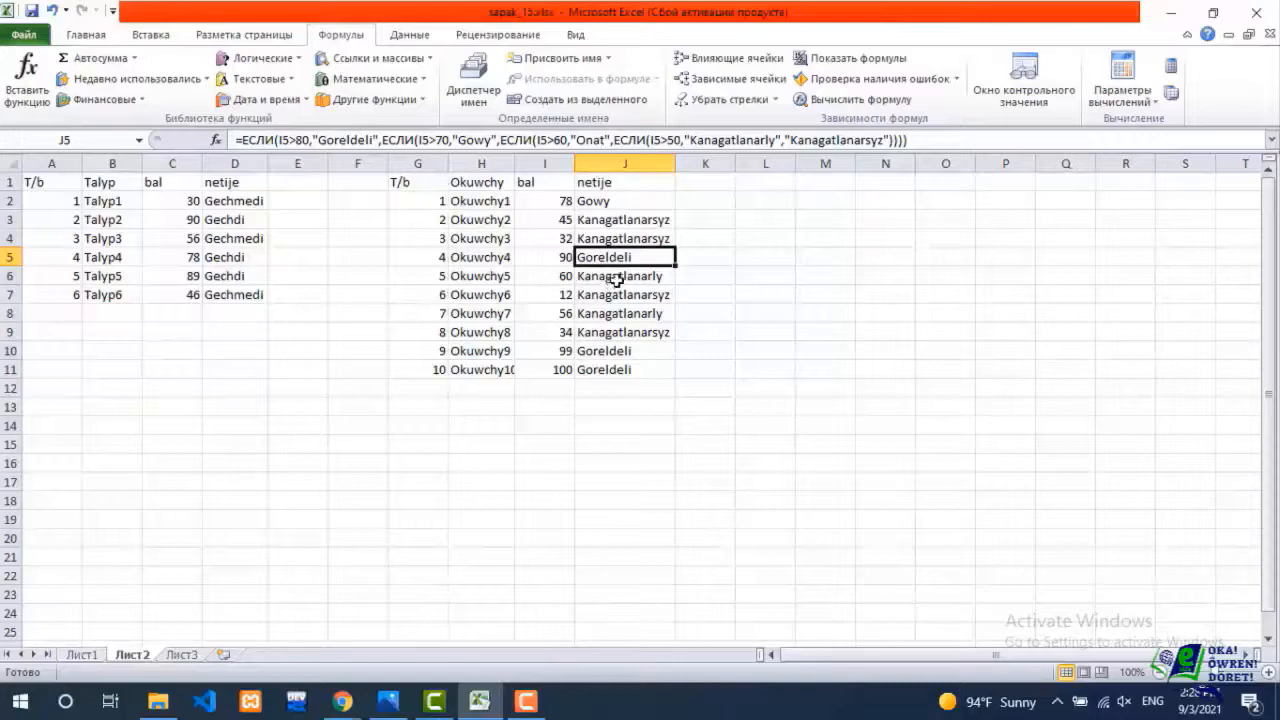
click(618, 278)
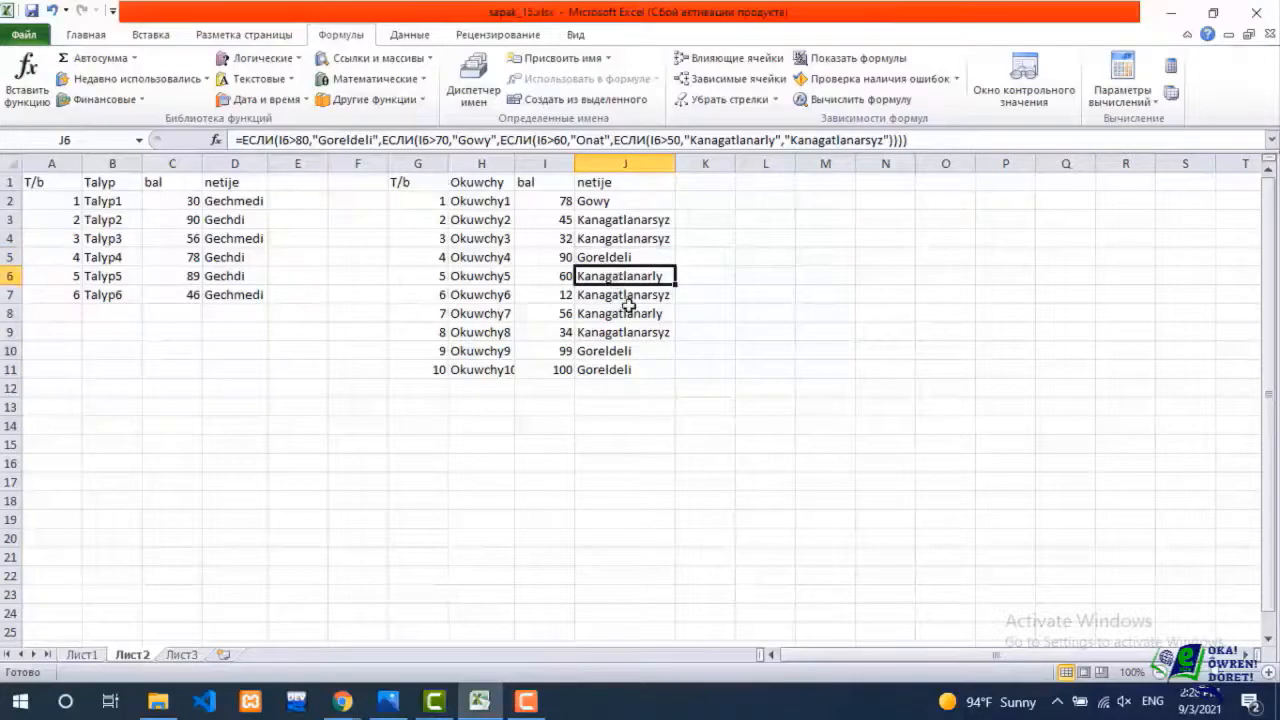
click(631, 299)
click(637, 315)
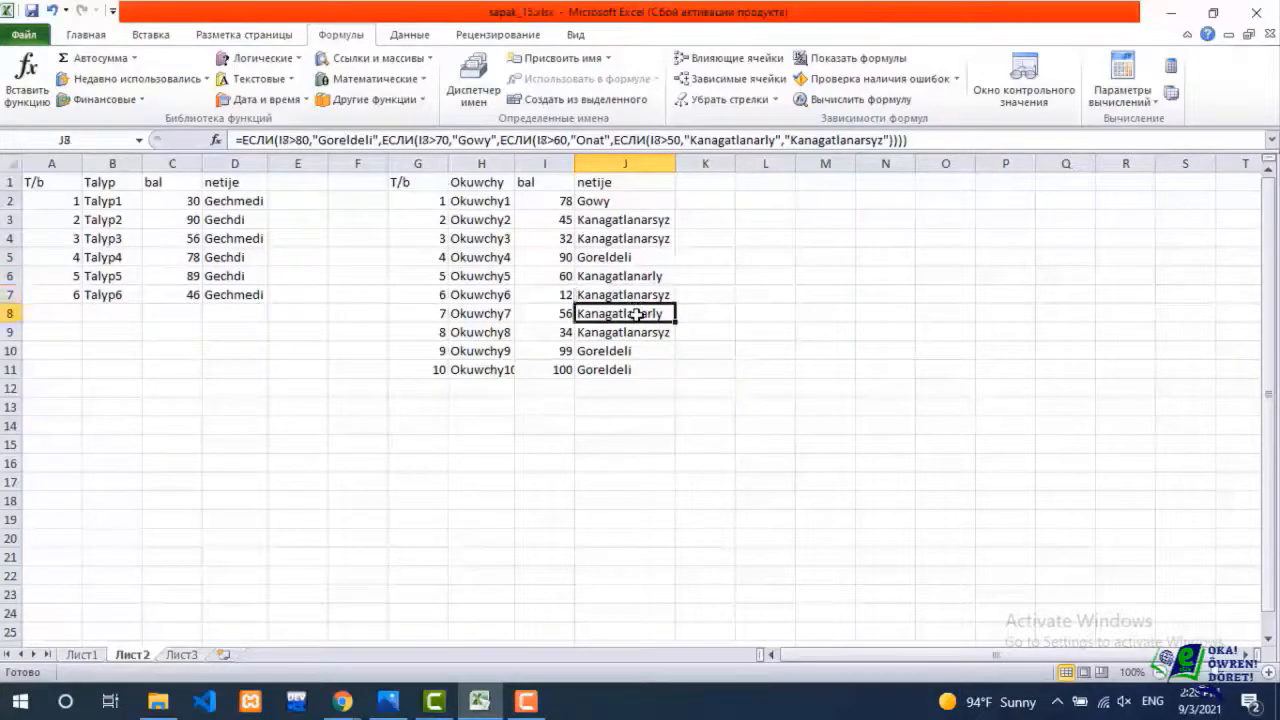
click(653, 346)
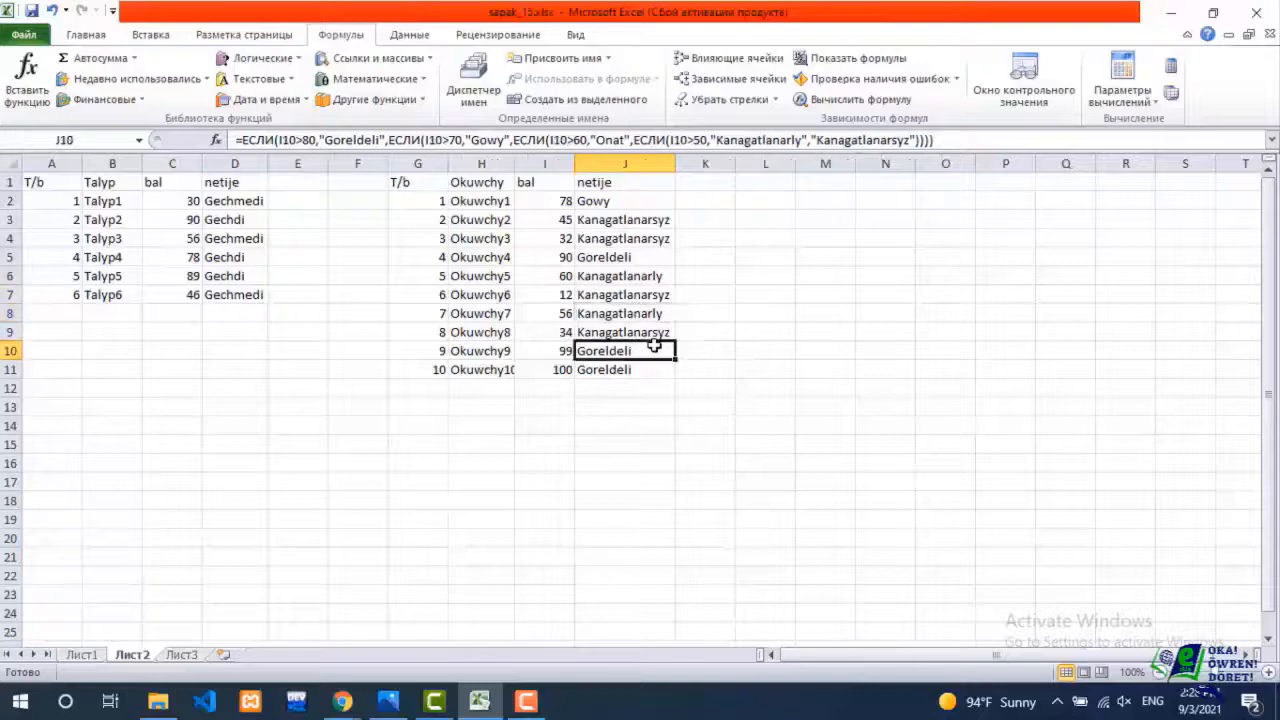
drag(624, 352, 588, 366)
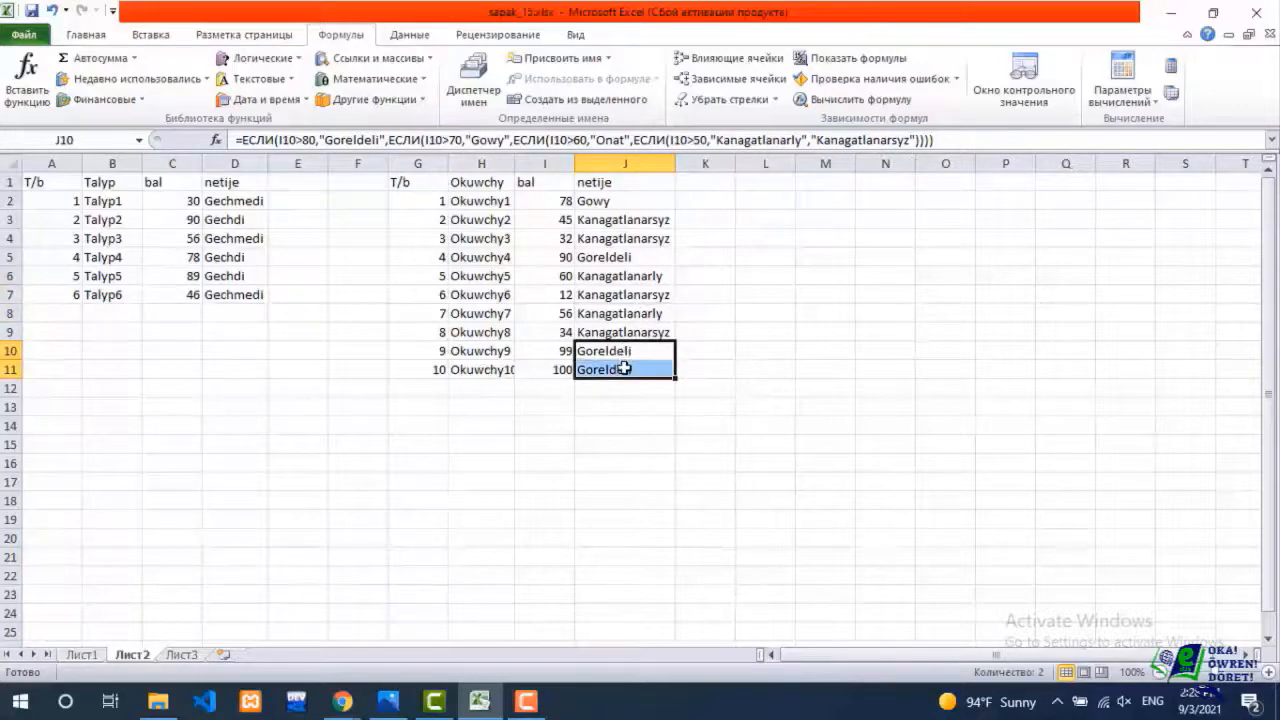
click(282, 306)
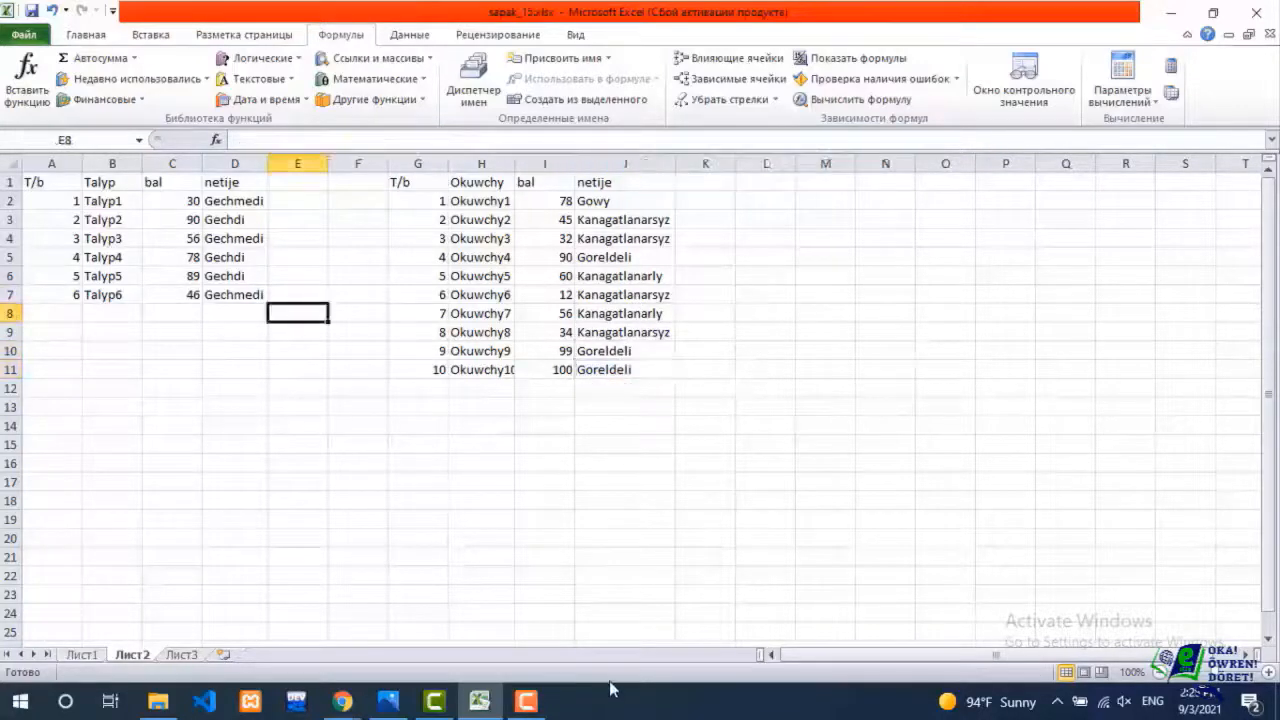